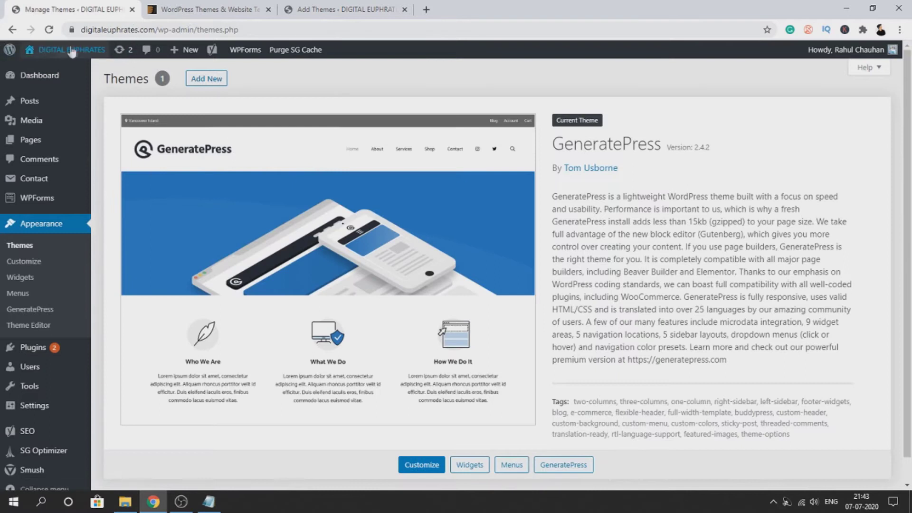
# - Open the live DIGITAL EUPHRATES site in a separate tab and look through its homepage posts under the current theme
pyautogui.rightClick(77, 50)
pyautogui.click(100, 54)
pyautogui.click(164, 9)
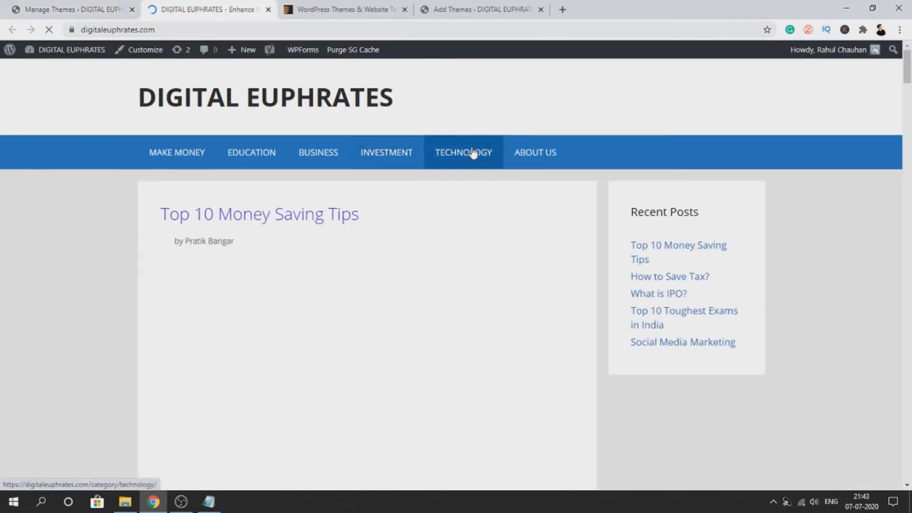
pyautogui.scroll(-15, 233, 183)
pyautogui.scroll(-20, 235, 189)
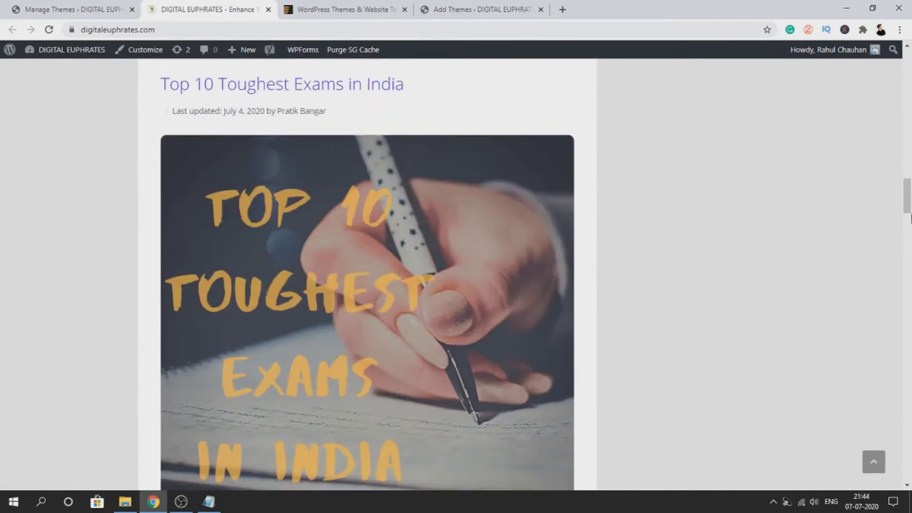
pyautogui.moveTo(911, 219); pyautogui.dragTo(883, 478)
pyautogui.click(875, 462)
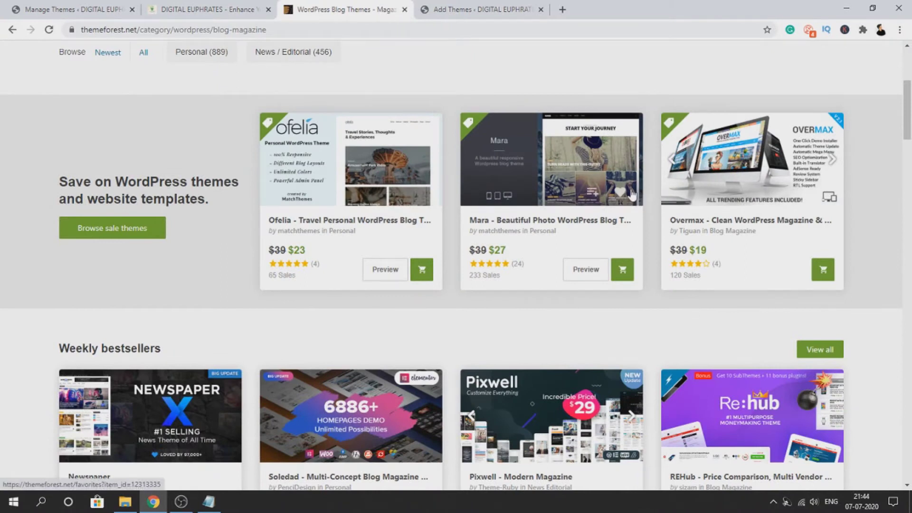
# - Browse the weekly bestsellers and Hot under $40 blog and magazine themes on ThemeForest
pyautogui.scroll(-3, 220, 216)
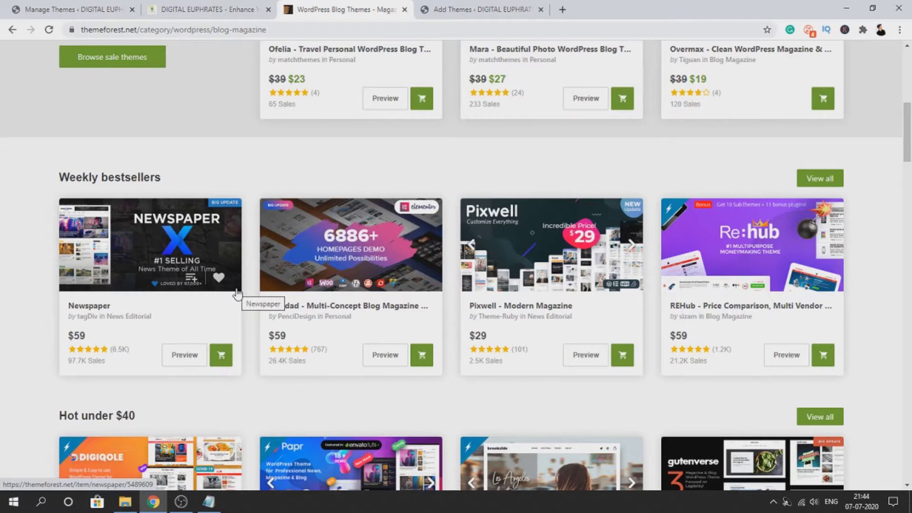
pyautogui.scroll(-5, 340, 281)
pyautogui.scroll(4, 10, 261)
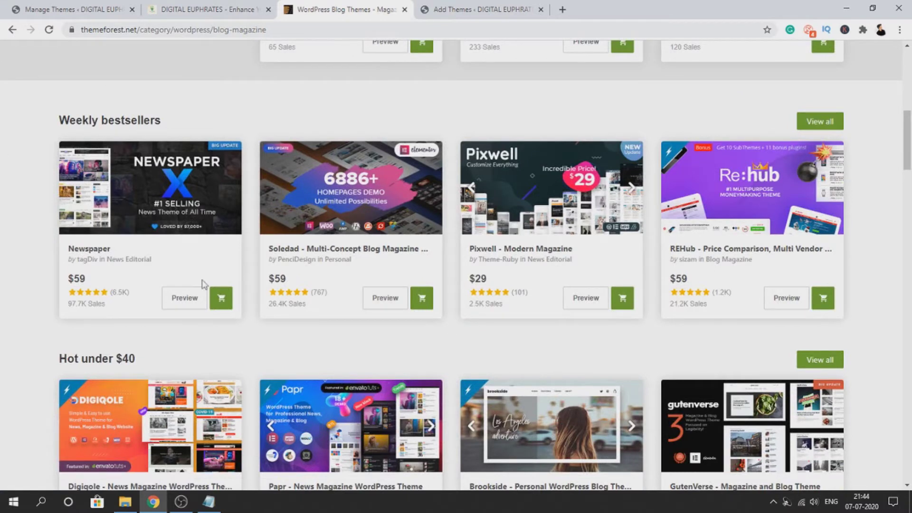
pyautogui.scroll(-4, 290, 259)
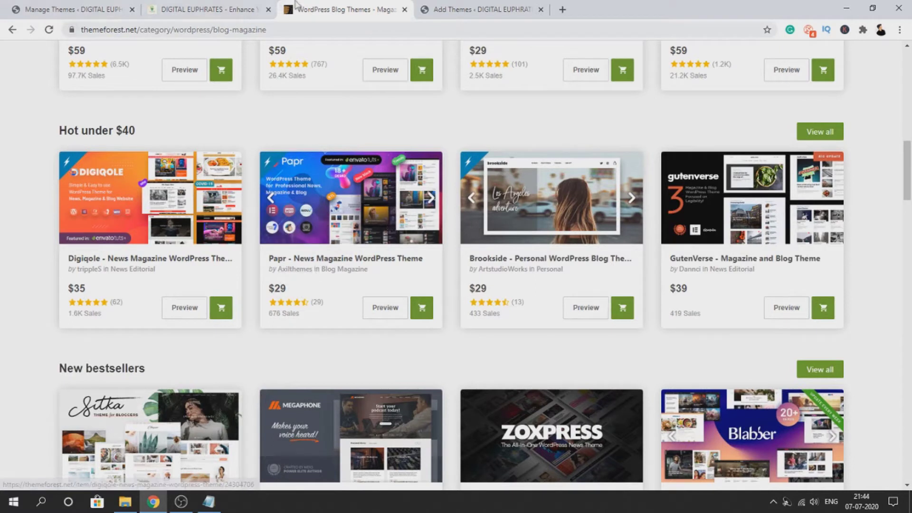
# - Look through the featured free themes on the site's Add Themes page
pyautogui.click(435, 9)
pyautogui.scroll(6, 179, 177)
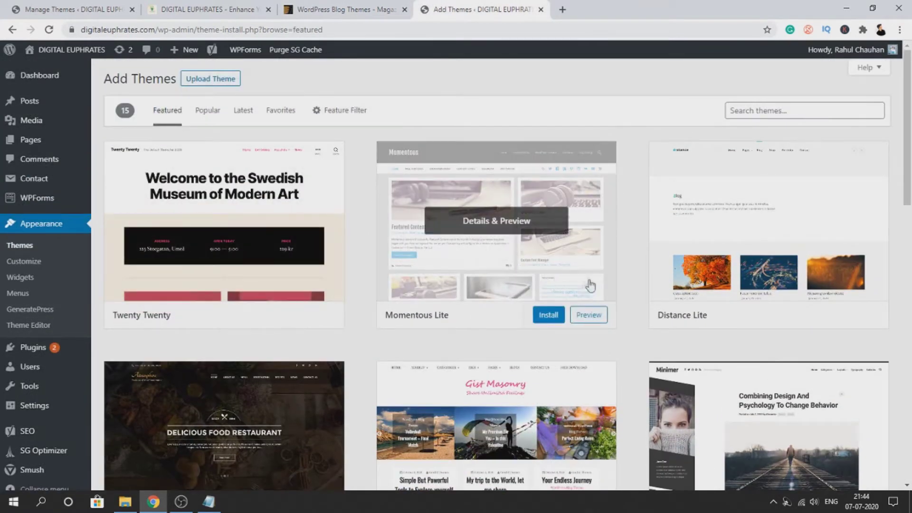
pyautogui.scroll(-5, 575, 285)
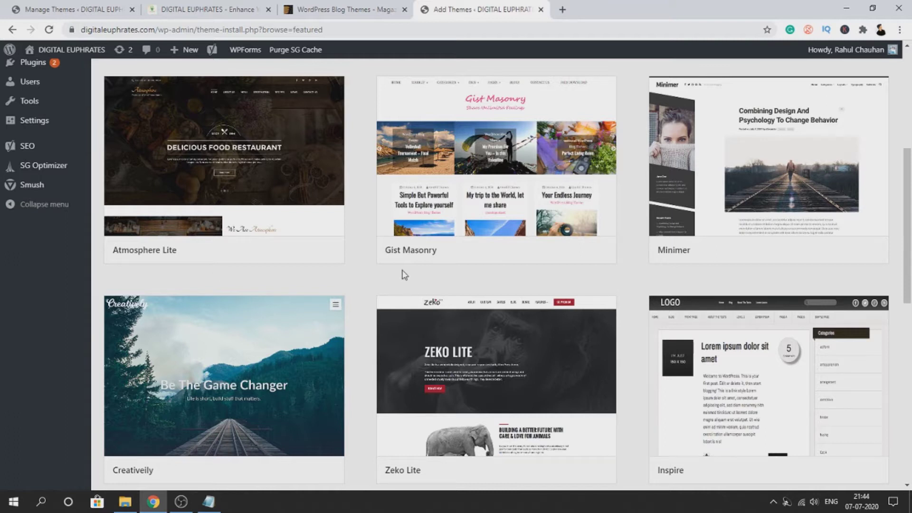
pyautogui.scroll(-5, 422, 292)
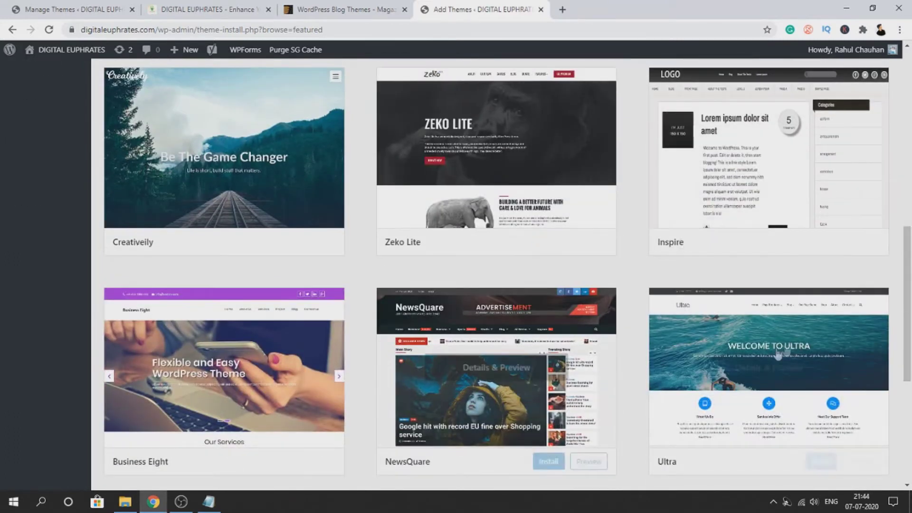
pyautogui.scroll(-5, 278, 232)
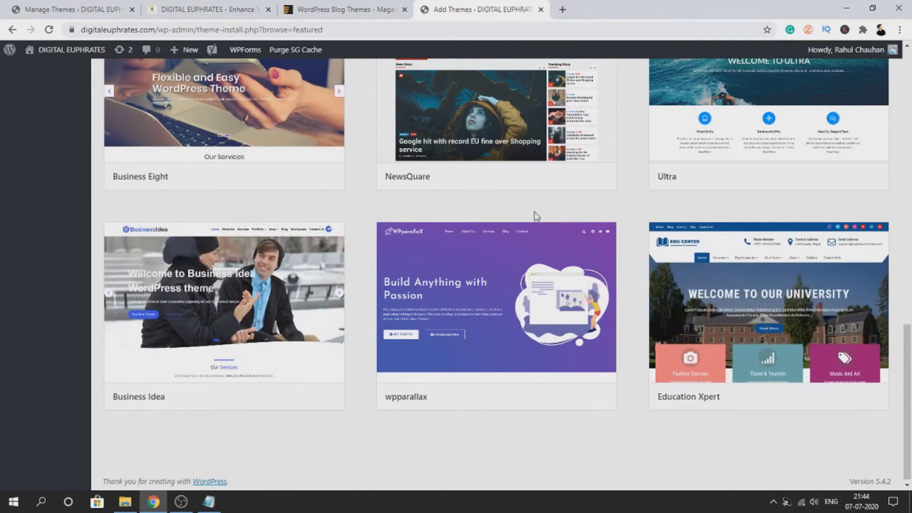
# - Close the separate Add Themes page and return to the weekly bestsellers on ThemeForest
pyautogui.click(340, 9)
pyautogui.click(531, 10)
pyautogui.click(542, 10)
pyautogui.scroll(5, 306, 138)
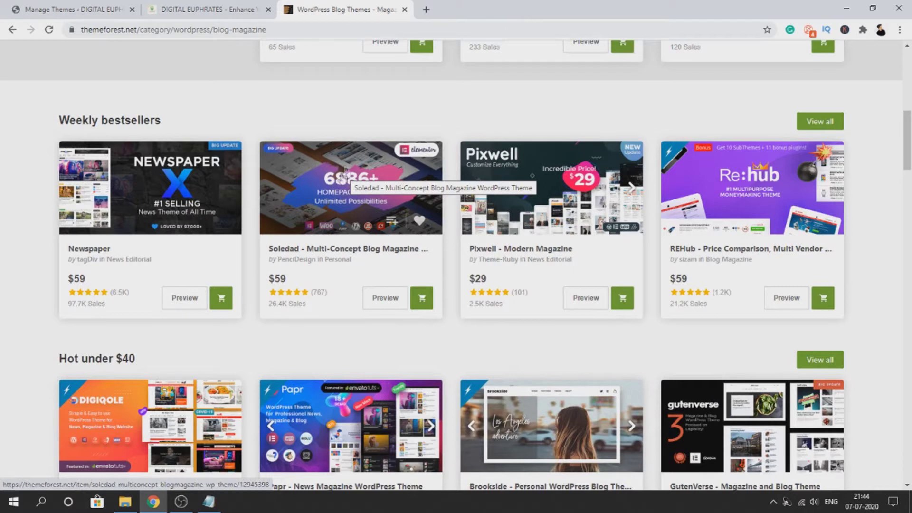
# - Go to ekgpl.com and browse its premium theme and plugin listings for the Newspaper theme
pyautogui.click(321, 34)
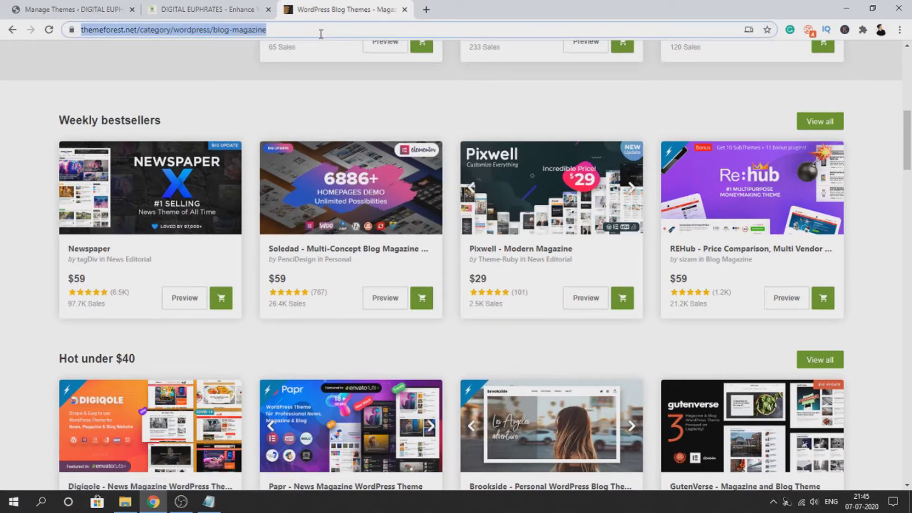
pyautogui.write('ekgpl.com')
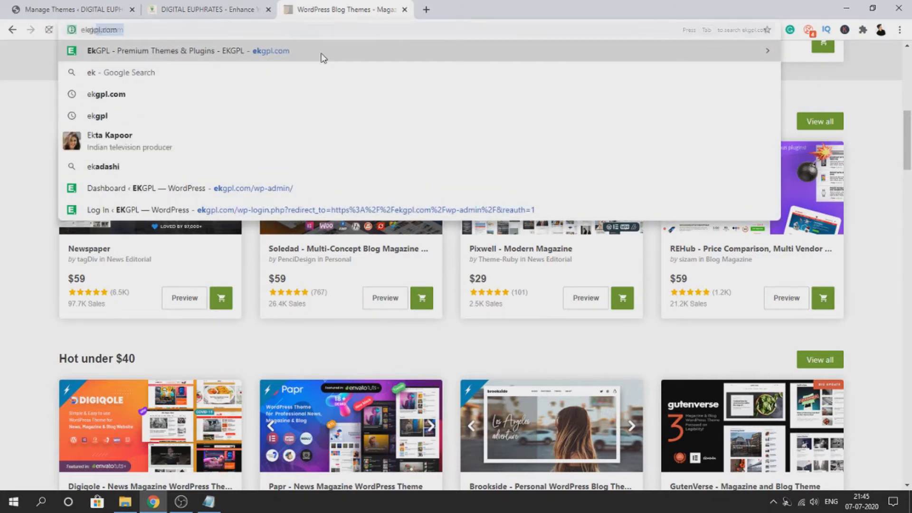
pyautogui.press('Return')
pyautogui.moveTo(129, 30); pyautogui.dragTo(95, 31)
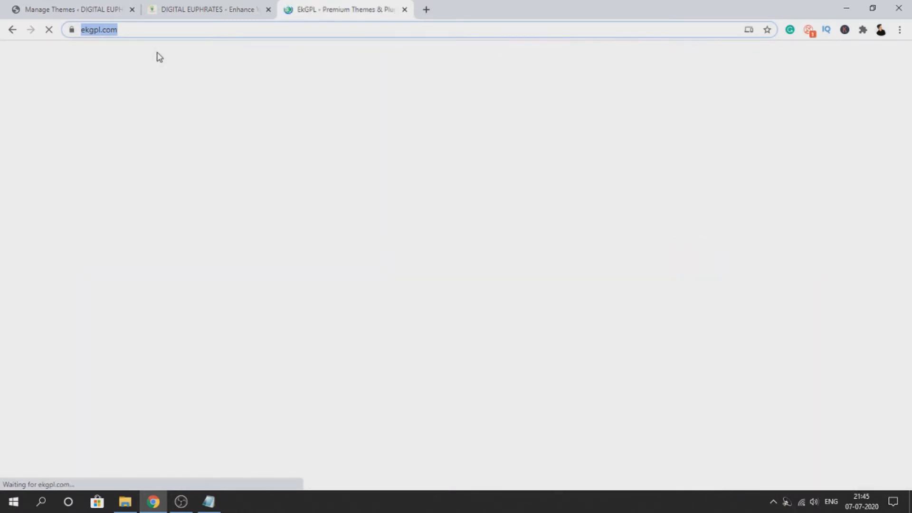
pyautogui.scroll(-5, 244, 269)
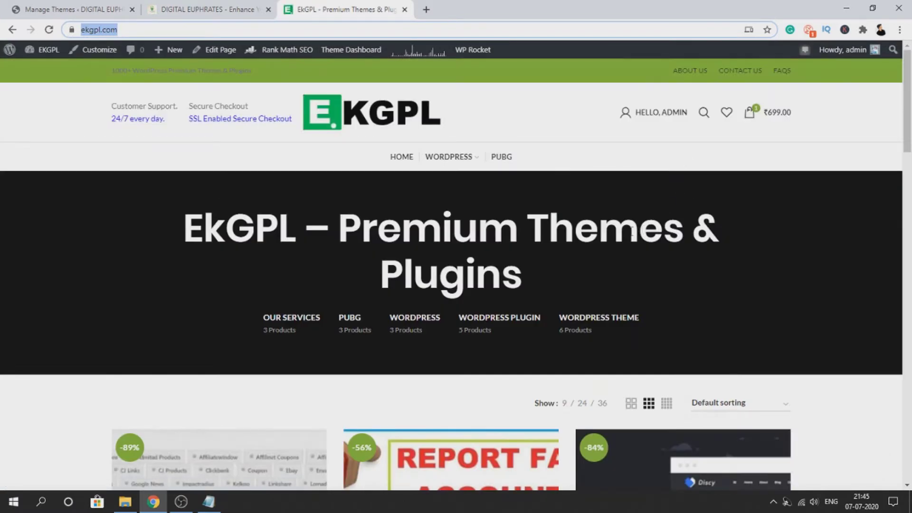
pyautogui.scroll(-12, 444, 253)
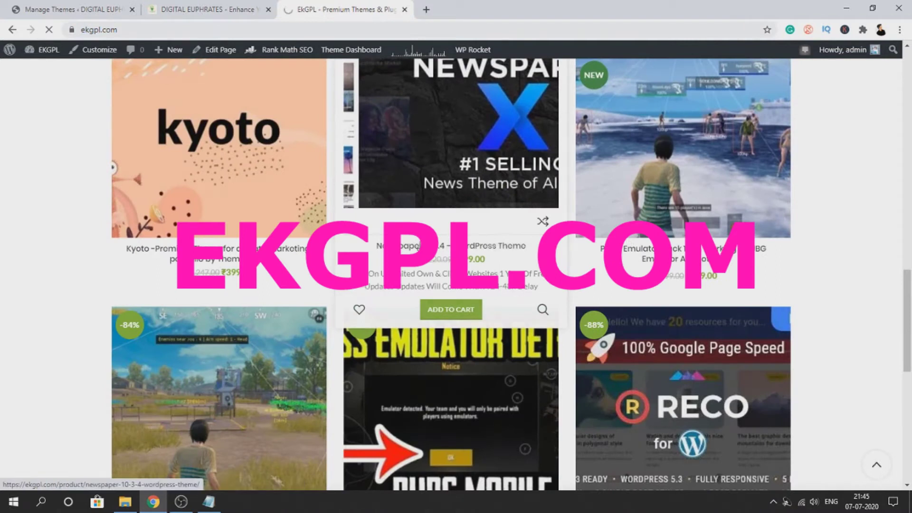
# - Open the Newspaper 10.3.4 WordPress theme product and review its title, price and description
pyautogui.click(423, 195)
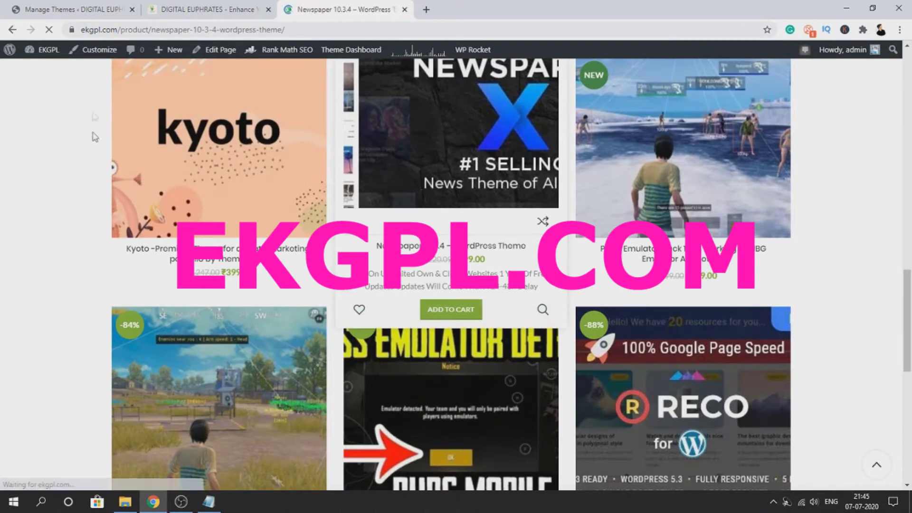
pyautogui.scroll(-3, 404, 190)
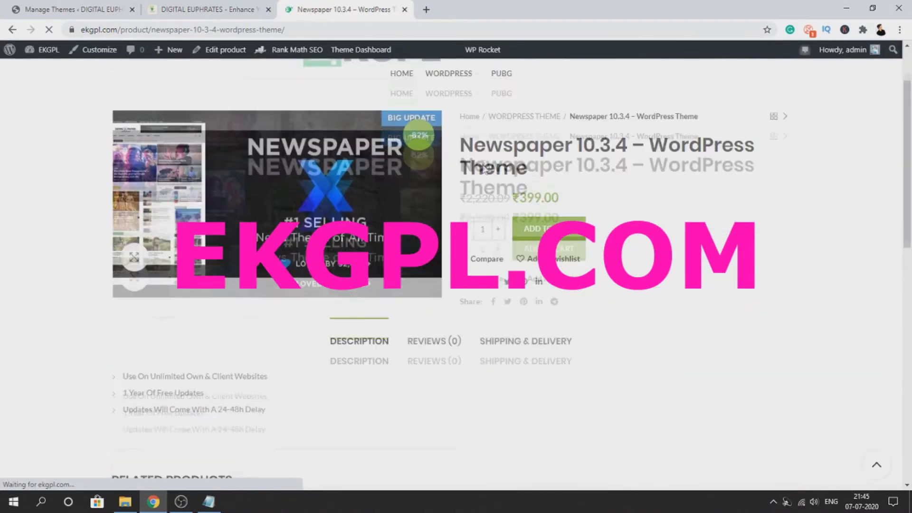
pyautogui.moveTo(467, 169); pyautogui.dragTo(548, 200)
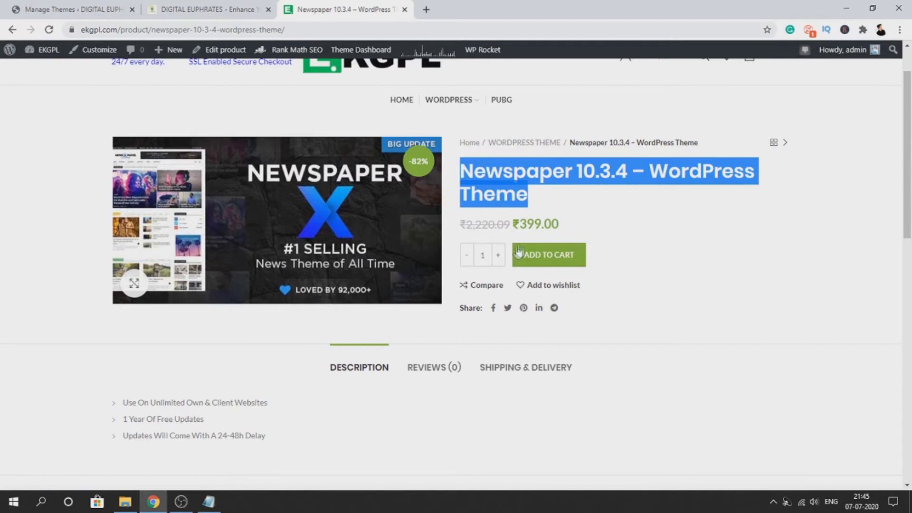
pyautogui.scroll(-5, 87, 214)
pyautogui.scroll(6, 88, 214)
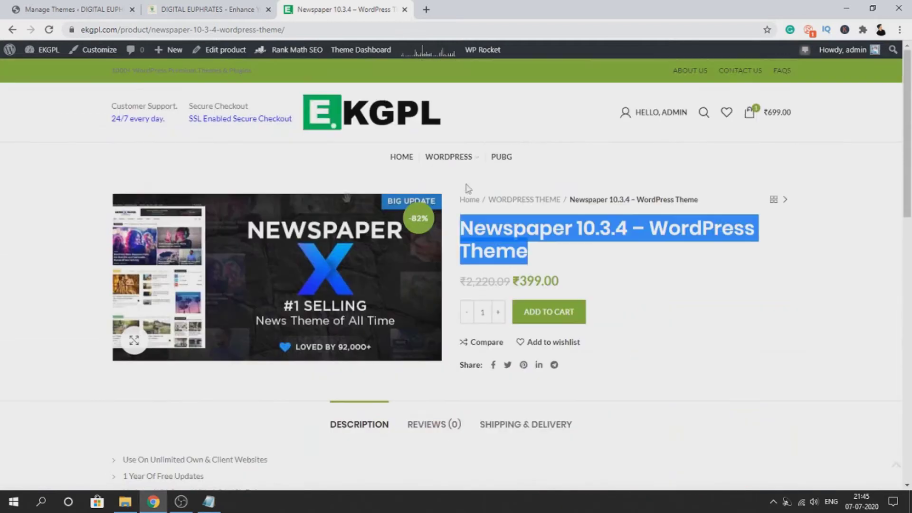
# - Upload Newspaper.zip from the Desktop as a new theme on the DIGITAL EUPHRATES site and install it
pyautogui.click(103, 5)
pyautogui.click(220, 81)
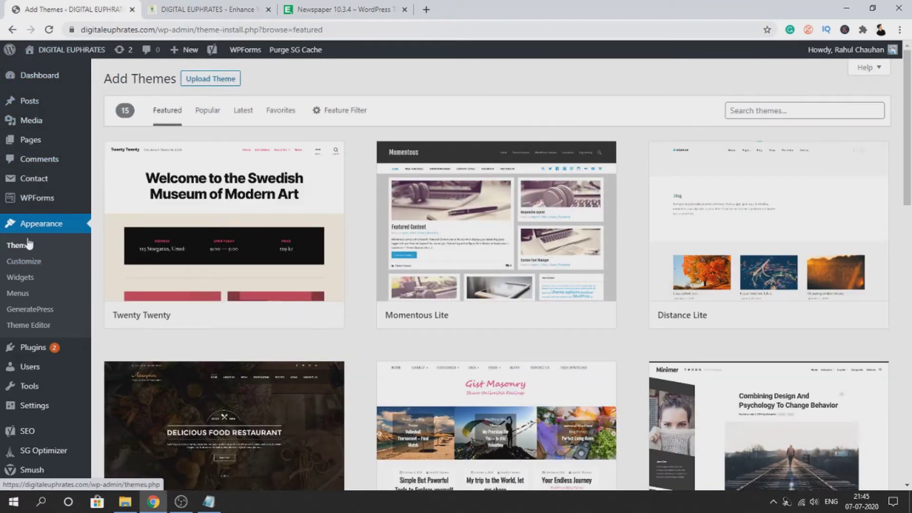
pyautogui.click(190, 80)
pyautogui.click(408, 183)
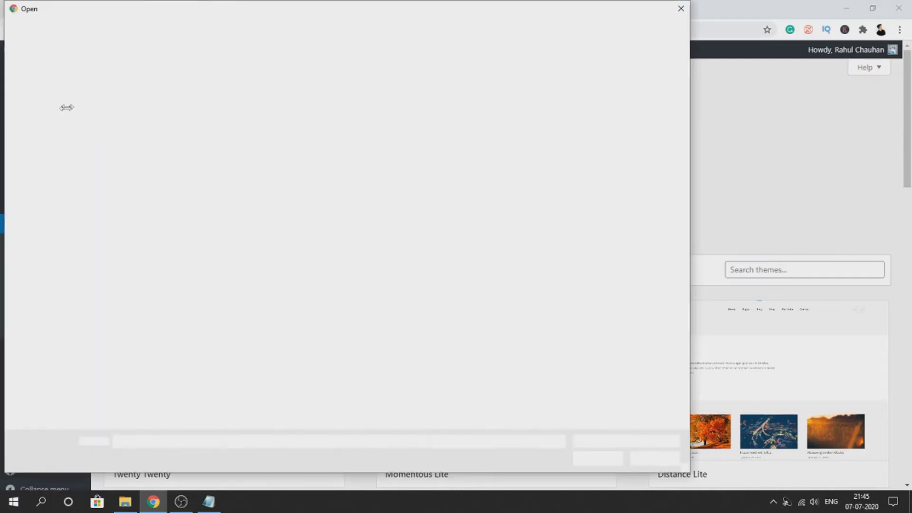
pyautogui.click(52, 89)
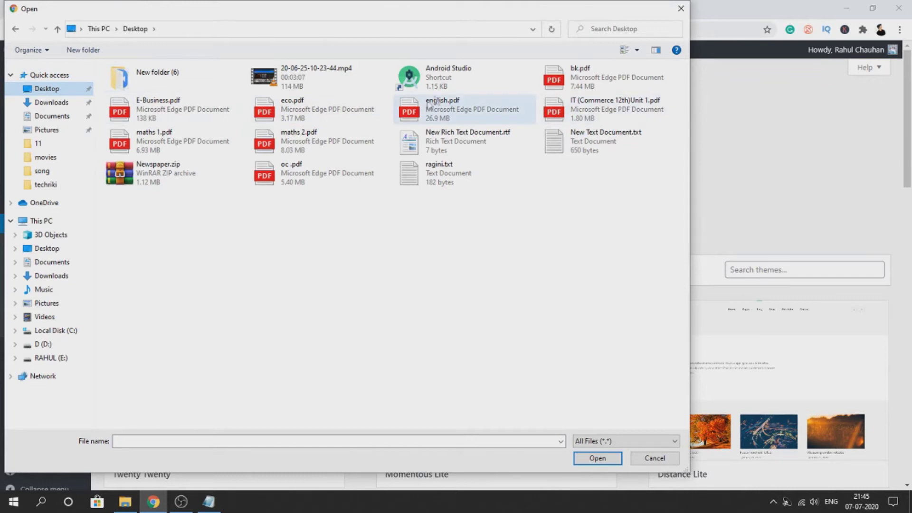
pyautogui.doubleClick(161, 175)
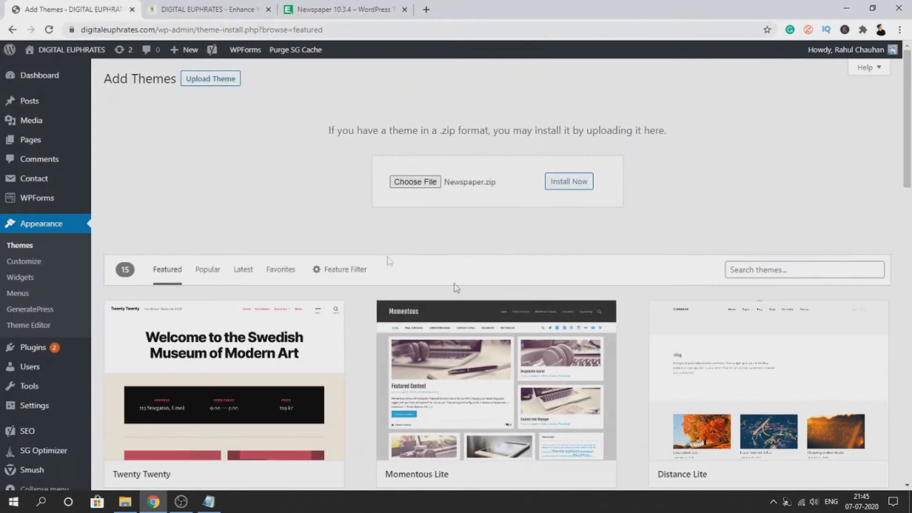
pyautogui.click(554, 185)
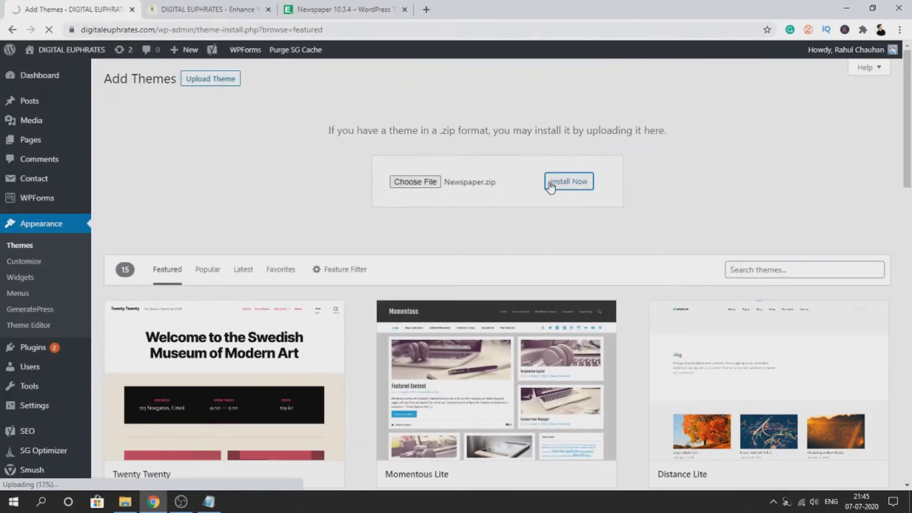
# - Reload the live site's homepage and look through its posts while the theme upload runs
pyautogui.click(207, 9)
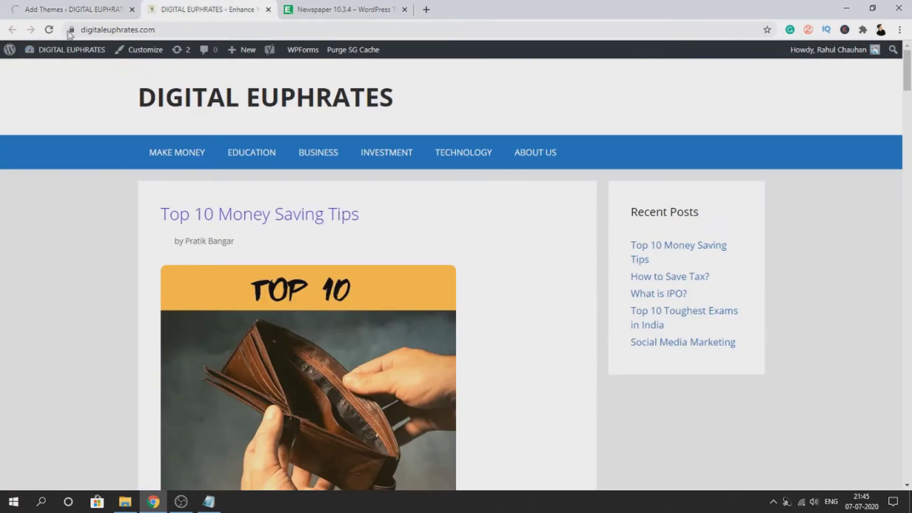
pyautogui.click(48, 30)
pyautogui.scroll(-20, 173, 261)
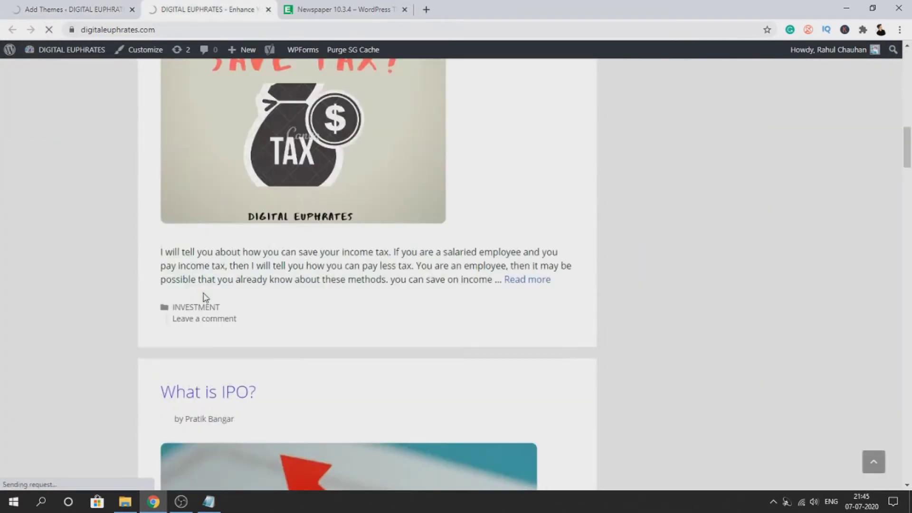
pyautogui.scroll(-10, 203, 305)
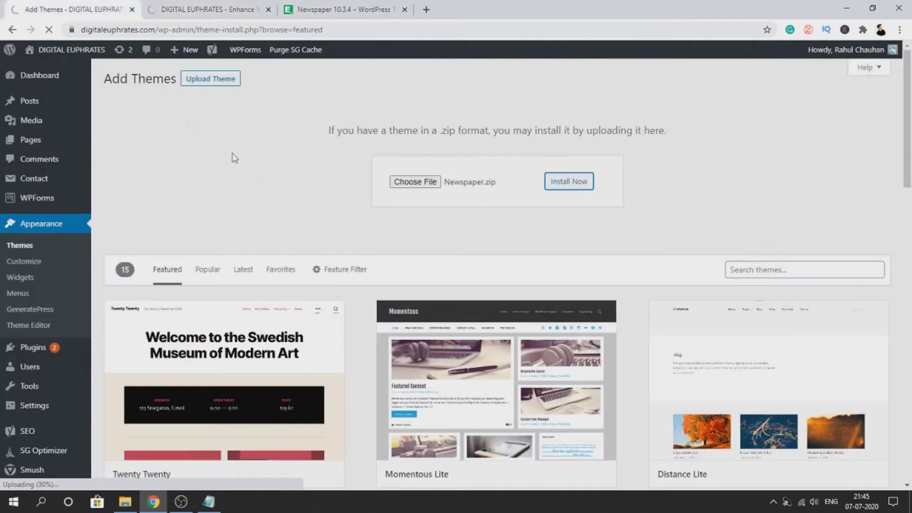
pyautogui.scroll(-10, 272, 205)
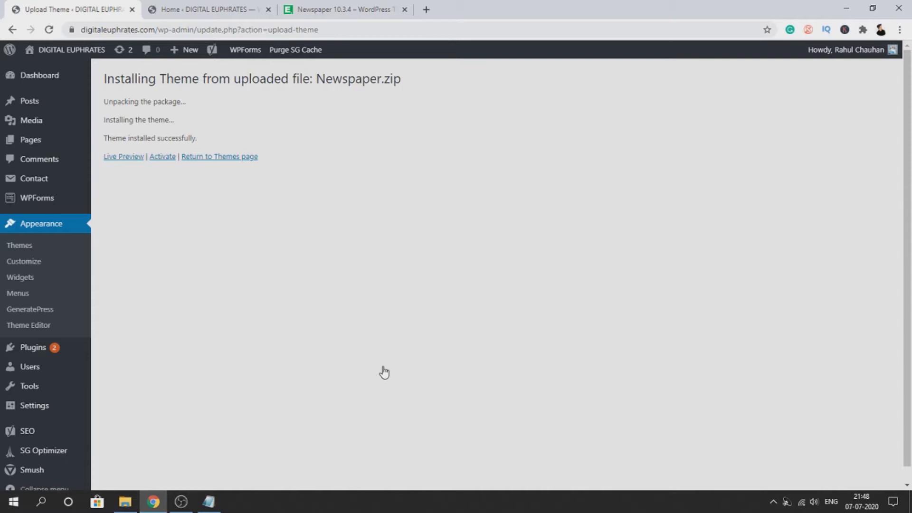
# - Activate the installed Newspaper theme and visit the live site from the dashboard in the other tab
pyautogui.click(169, 159)
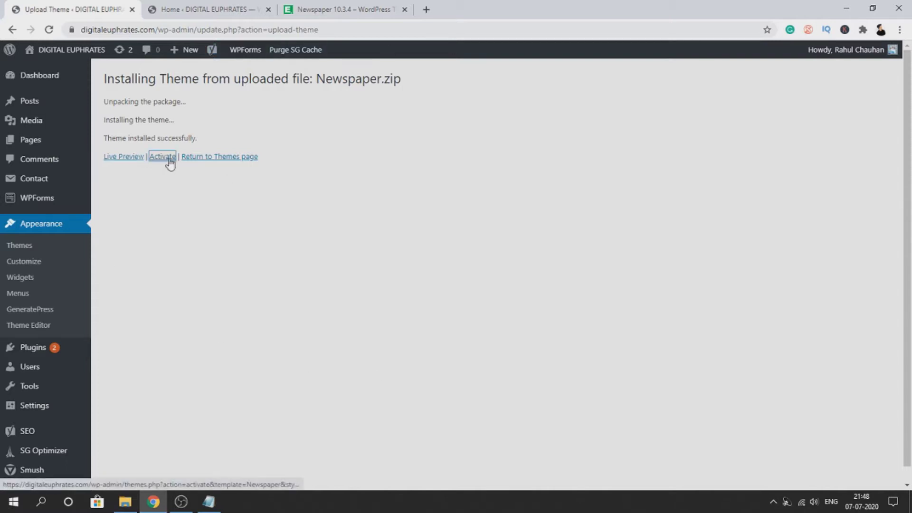
pyautogui.click(171, 9)
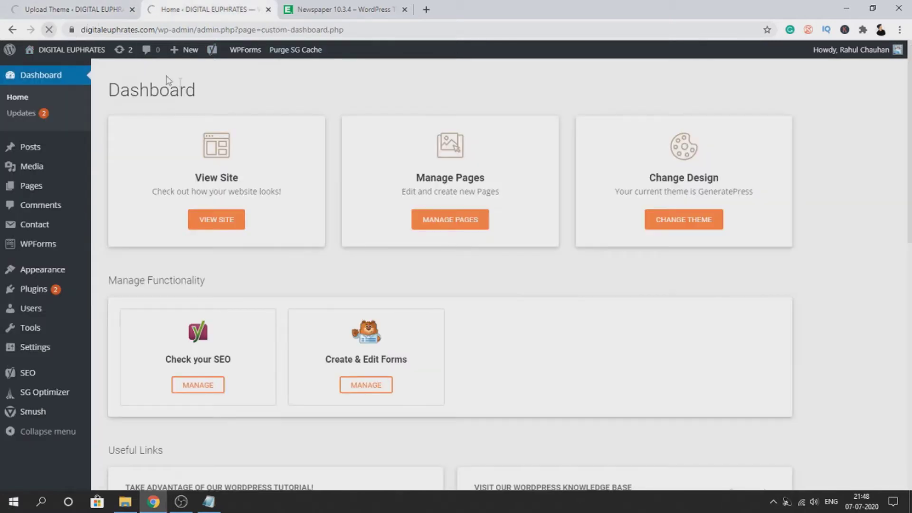
pyautogui.scroll(-7, 152, 85)
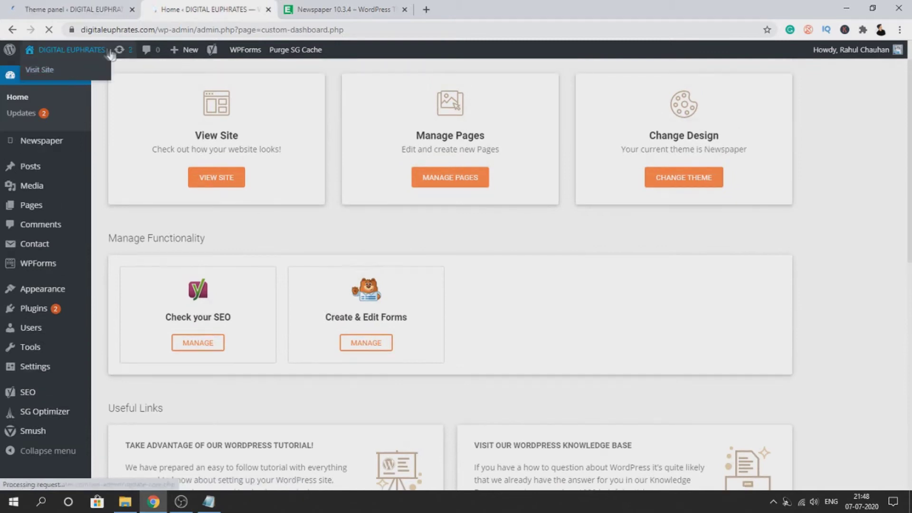
pyautogui.click(63, 70)
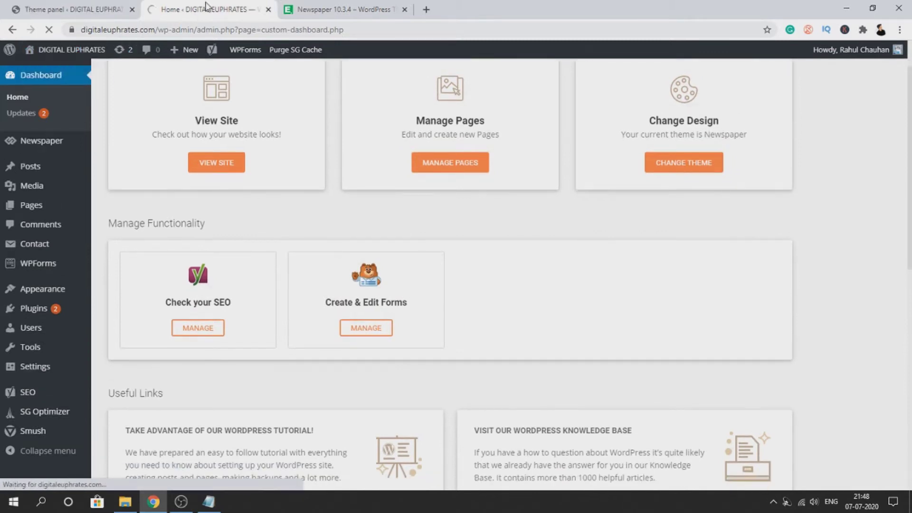
# - Review the Newspaper product page's description and related products on ekgpl.com
pyautogui.click(301, 4)
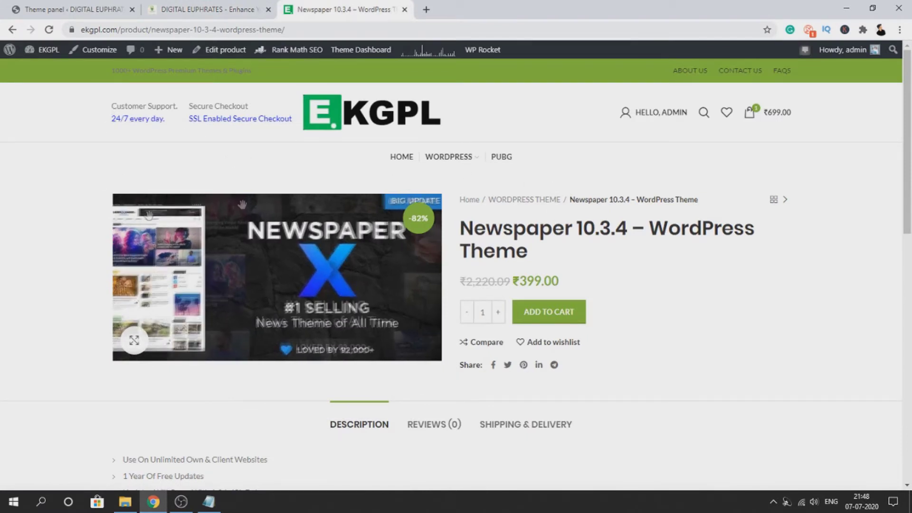
pyautogui.scroll(-5, 465, 230)
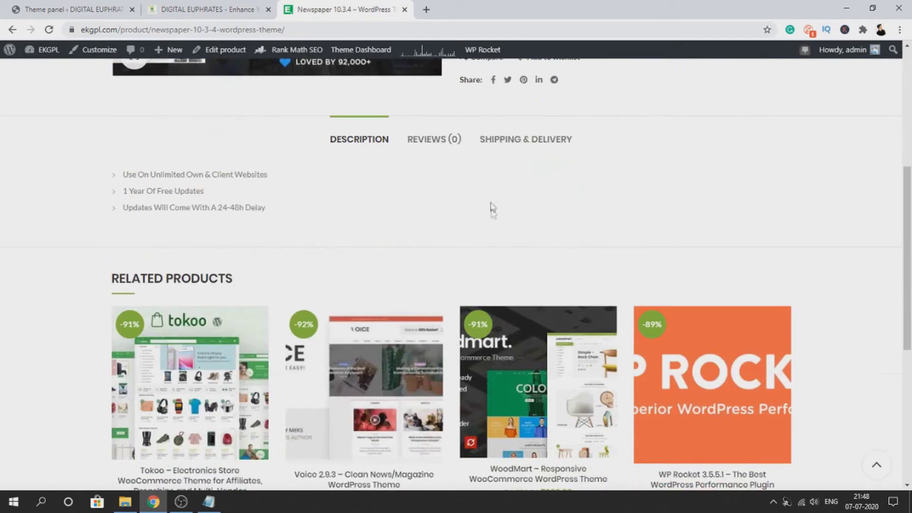
# - Check the Newspaper theme's sale price on its product page and look through the posts on the live DIGITAL EUPHRATES homepage
pyautogui.scroll(5, 267, 156)
pyautogui.moveTo(572, 269); pyautogui.dragTo(529, 274)
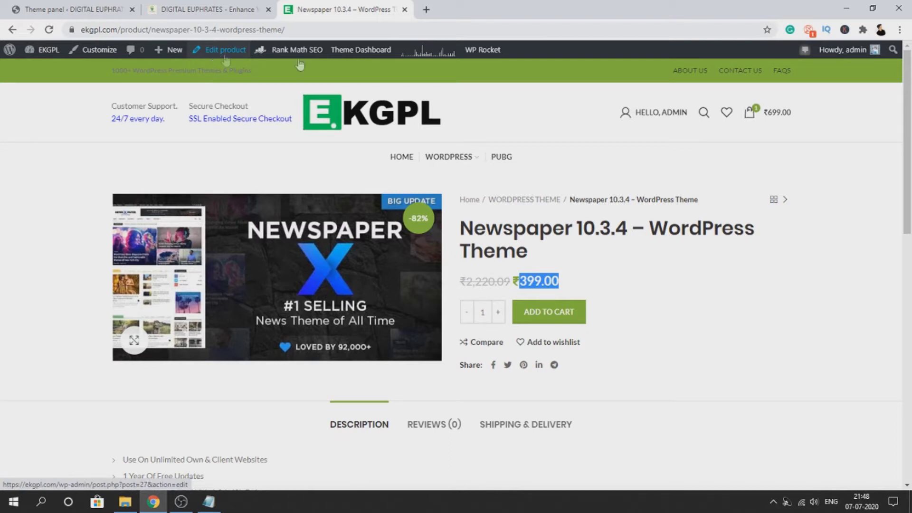
pyautogui.click(209, 8)
pyautogui.scroll(-6, 251, 179)
pyautogui.scroll(-20, 249, 178)
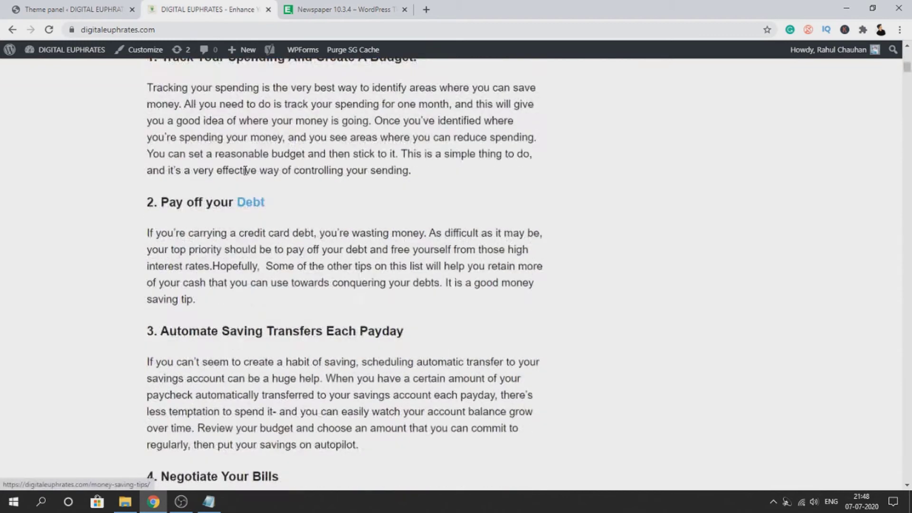
pyautogui.moveTo(909, 91); pyautogui.dragTo(803, 81)
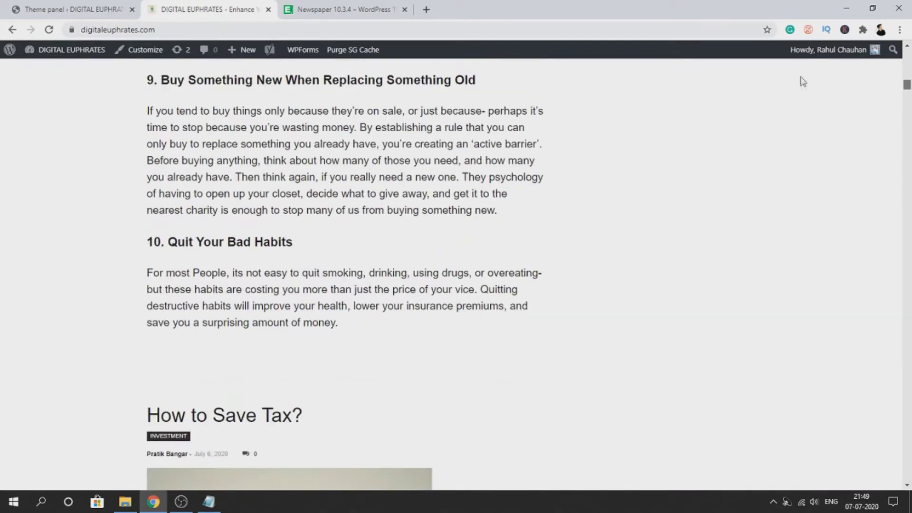
pyautogui.moveTo(800, 27); pyautogui.dragTo(899, 50)
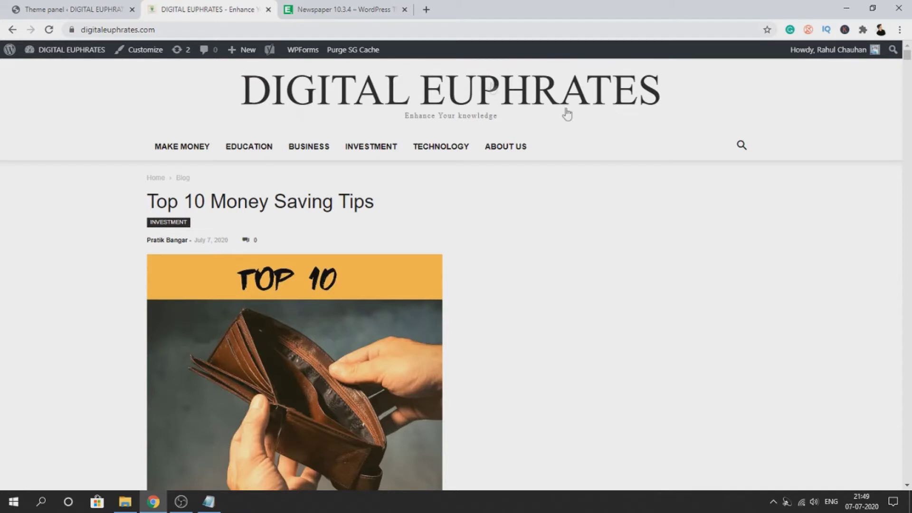
# - Install and activate the required tagDiv plugins from the Newspaper theme's welcome page
pyautogui.click(29, 9)
pyautogui.scroll(-5, 266, 209)
pyautogui.scroll(5, 433, 271)
pyautogui.scroll(-5, 428, 247)
pyautogui.click(412, 209)
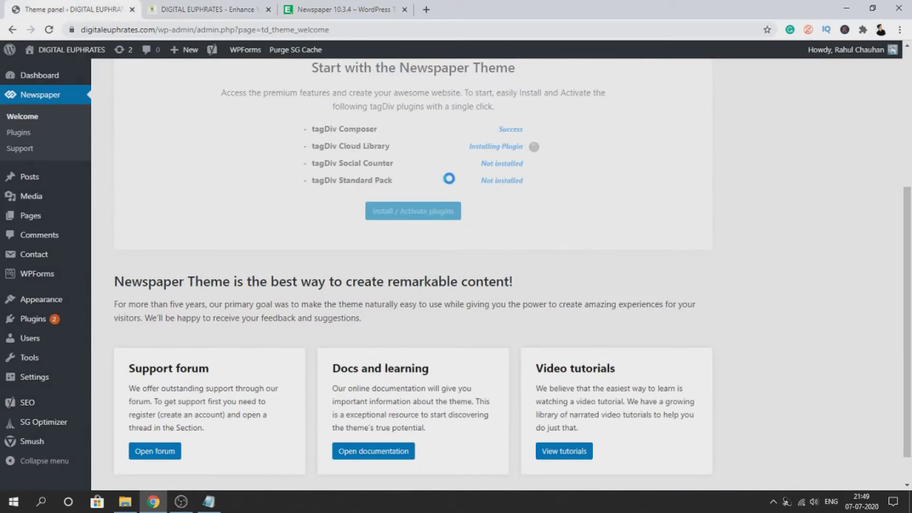
pyautogui.scroll(-1, 393, 236)
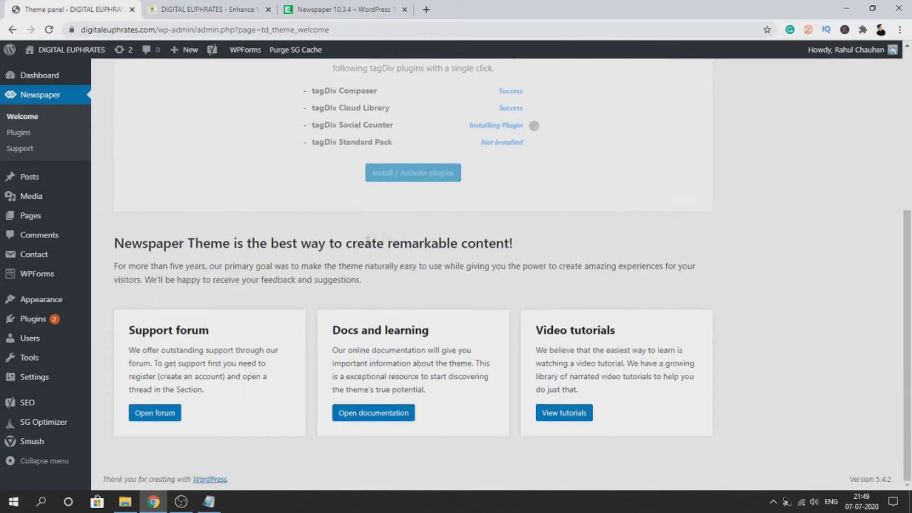
pyautogui.scroll(4, 374, 229)
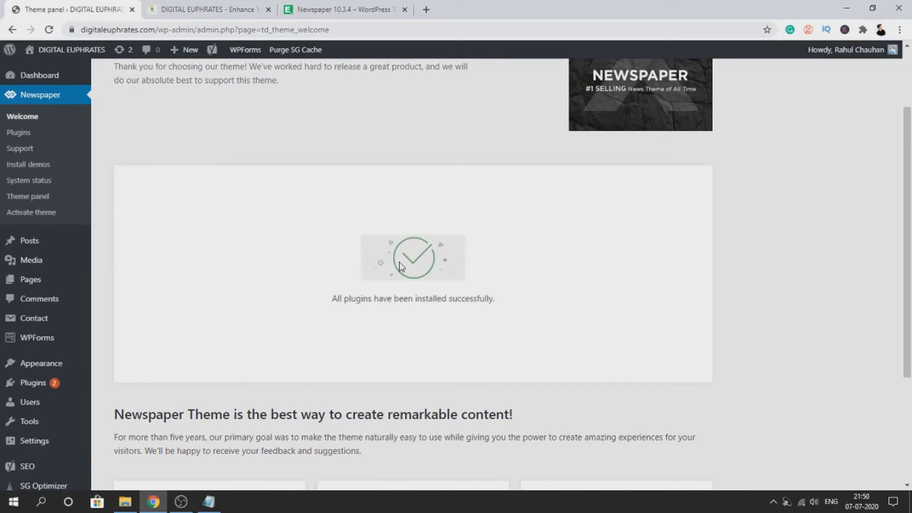
pyautogui.scroll(2, 63, 218)
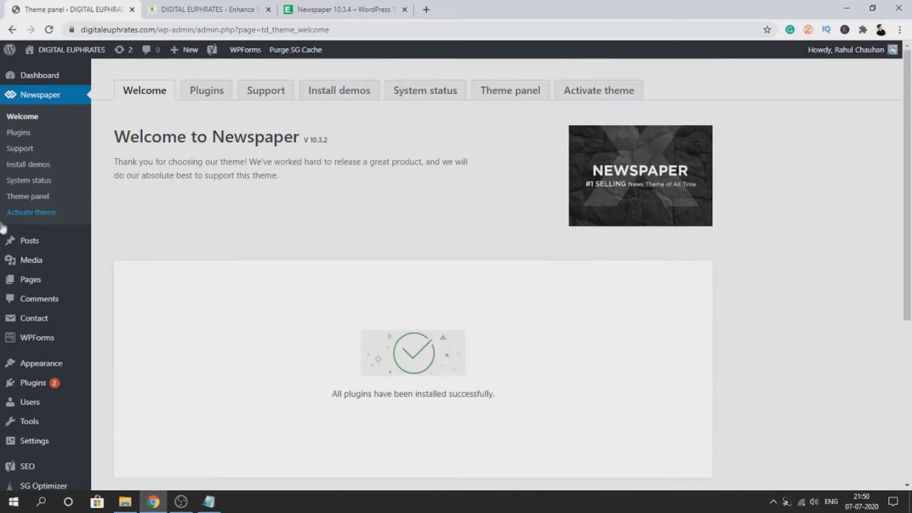
# - Inspect the site title and header area on the live DIGITAL EUPHRATES homepage
pyautogui.click(204, 9)
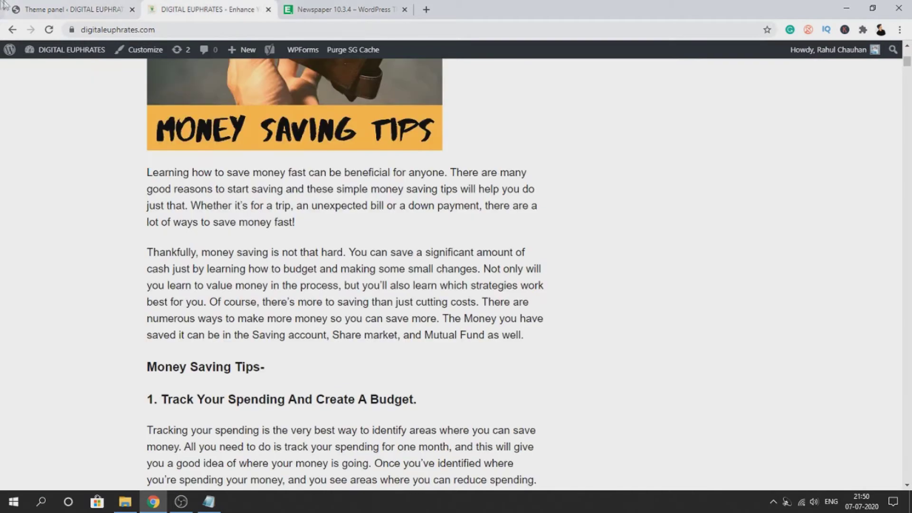
pyautogui.click(42, 8)
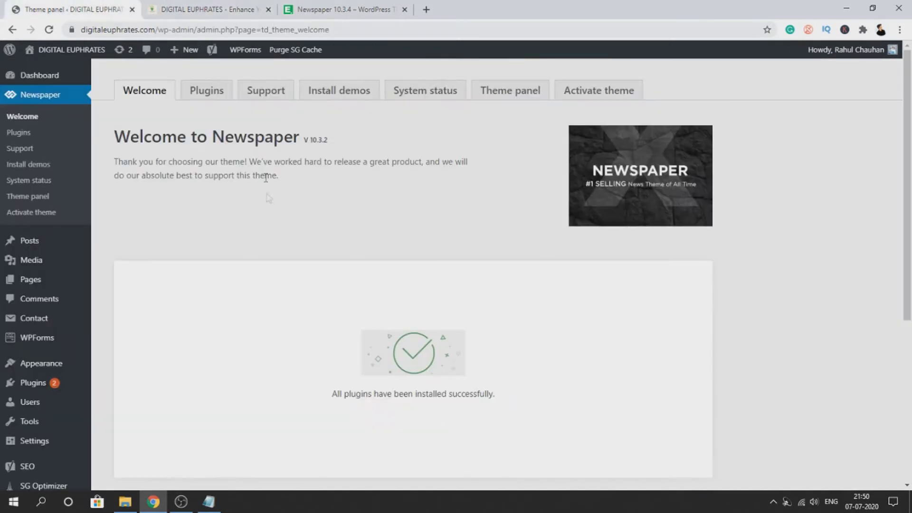
pyautogui.click(232, 9)
pyautogui.moveTo(180, 78); pyautogui.dragTo(688, 116)
pyautogui.click(577, 129)
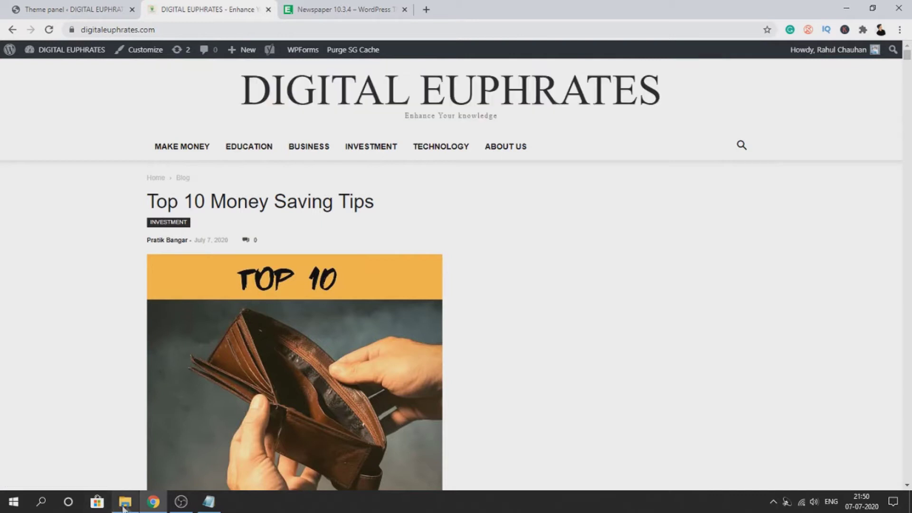
# - Launch Adobe Photoshop CC 2019 and look over the live homepage while it loads
pyautogui.click(14, 502)
pyautogui.moveTo(64, 266); pyautogui.dragTo(586, 269)
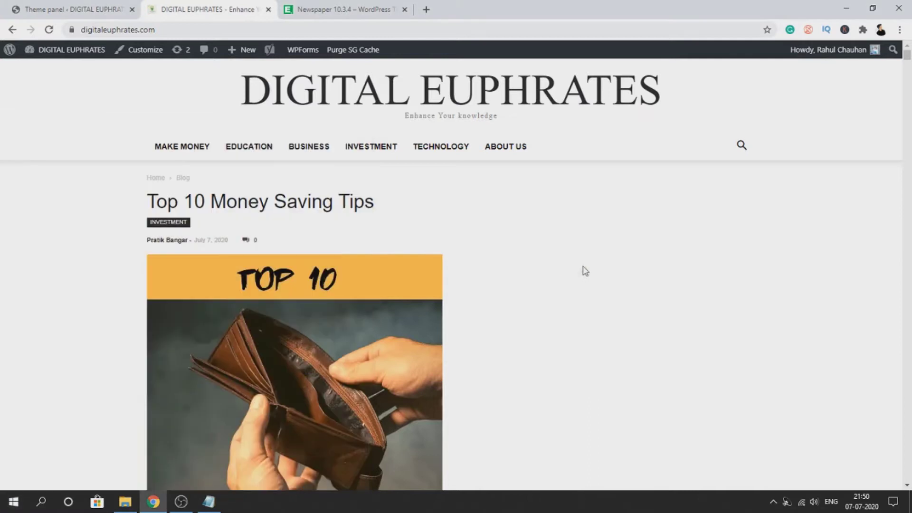
pyautogui.click(13, 502)
pyautogui.click(64, 286)
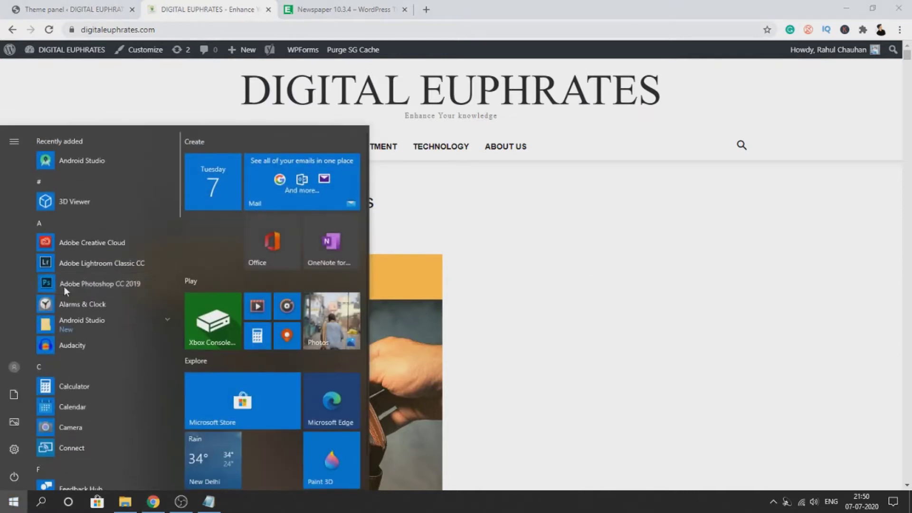
pyautogui.moveTo(233, 83); pyautogui.dragTo(687, 109)
pyautogui.click(689, 109)
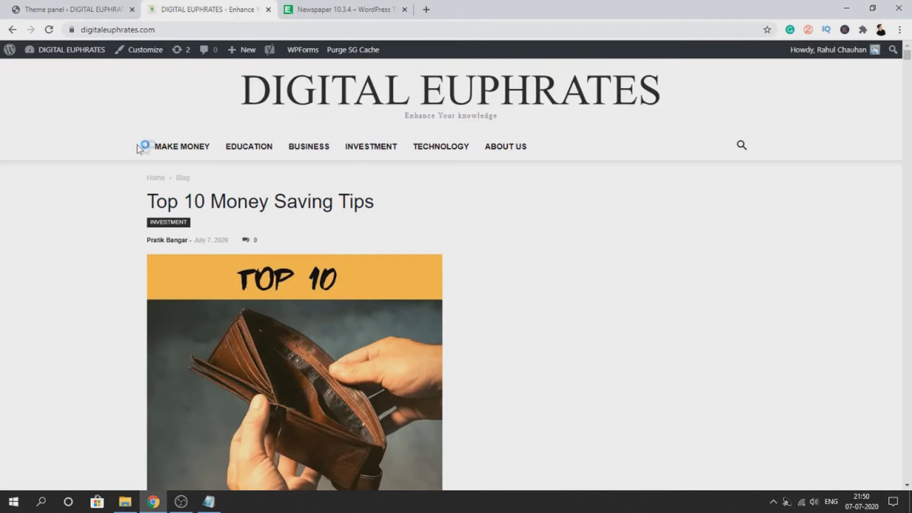
pyautogui.scroll(-10, 518, 286)
pyautogui.scroll(10, 518, 287)
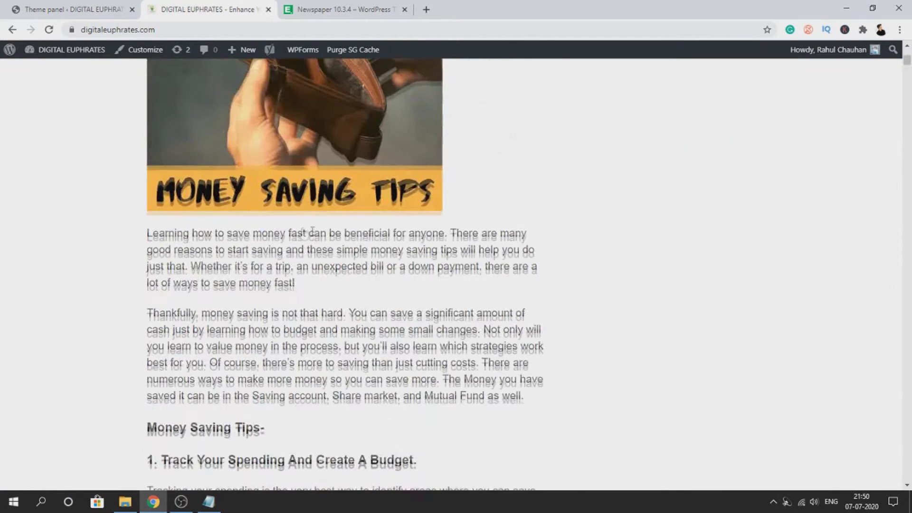
# - Open the Newspaper theme panel's header settings and compare them with the live homepage
pyautogui.click(91, 9)
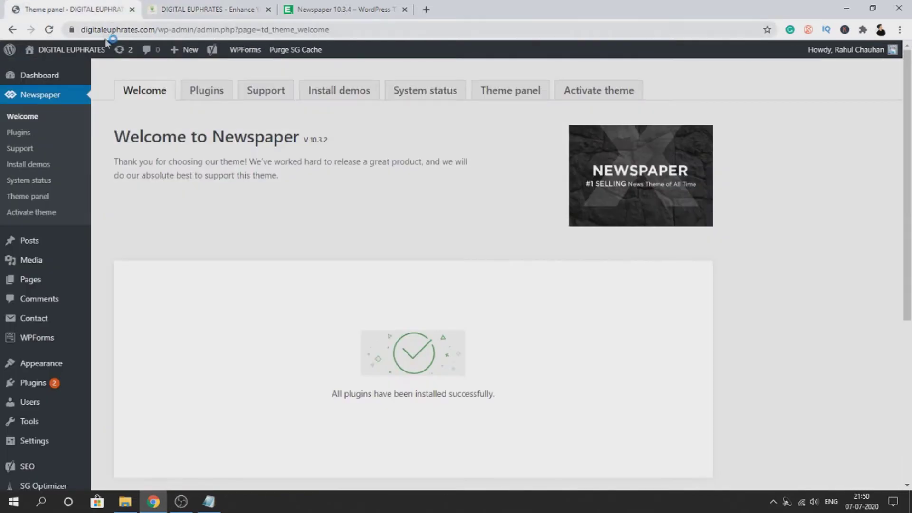
pyautogui.click(507, 98)
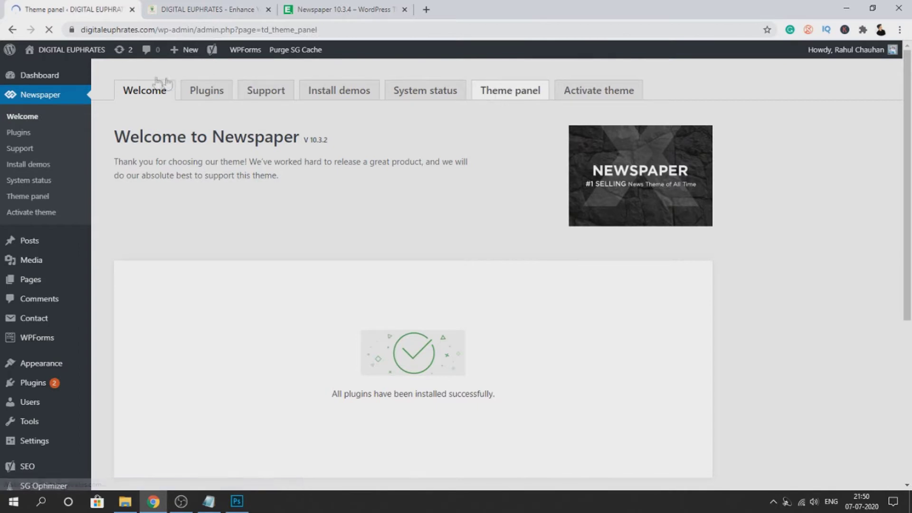
pyautogui.click(223, 7)
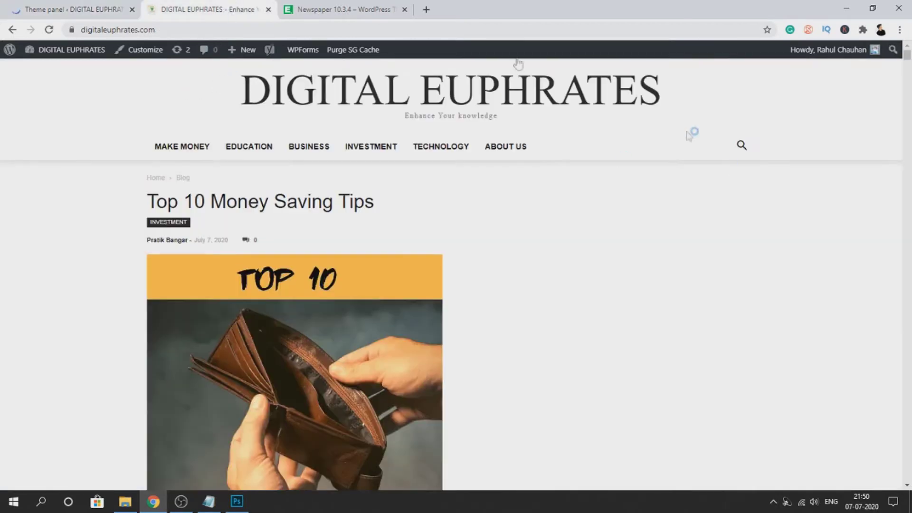
pyautogui.scroll(-2, 188, 219)
pyautogui.click(71, 9)
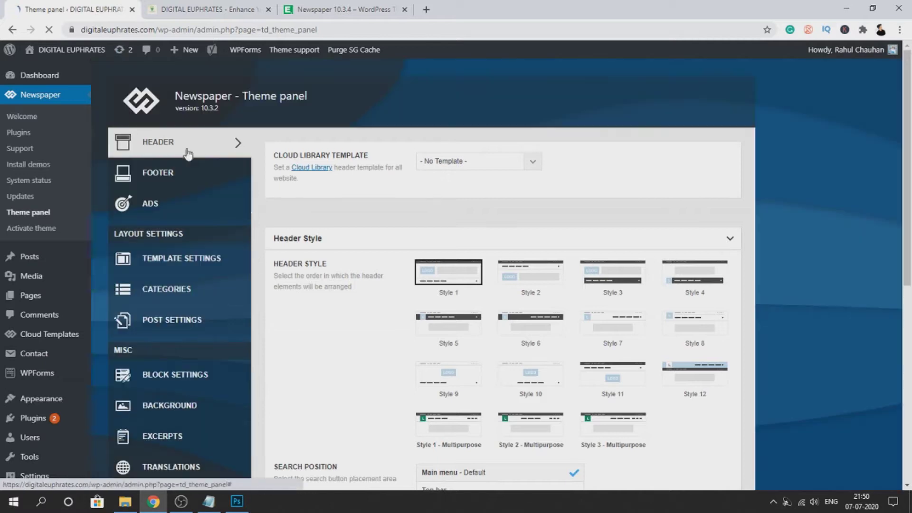
pyautogui.scroll(-1, 489, 230)
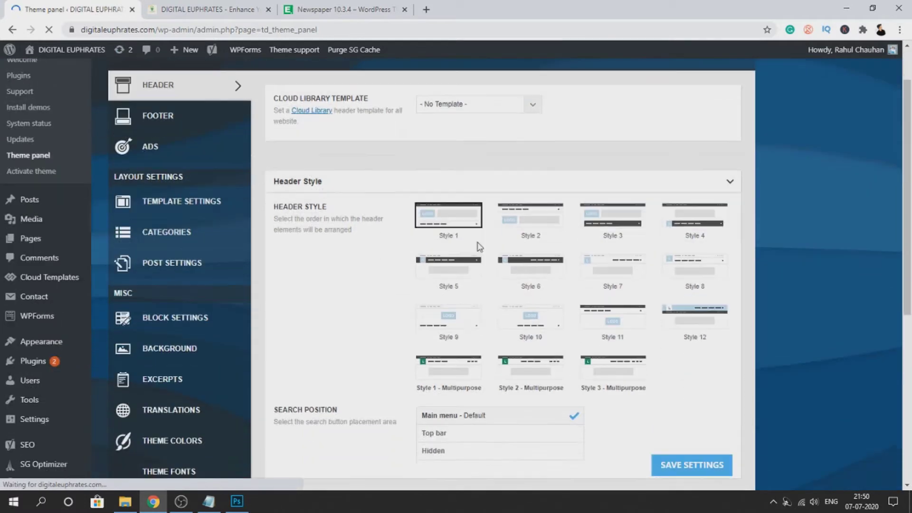
pyautogui.click(249, 9)
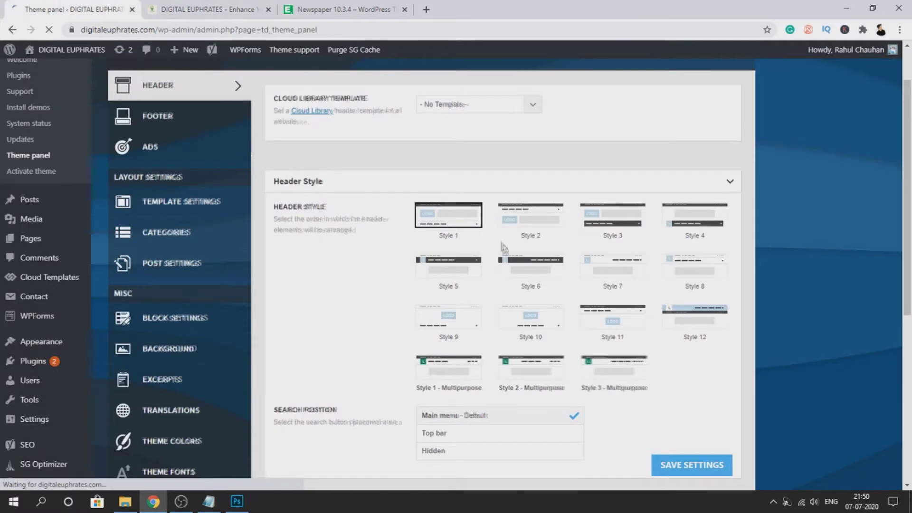
# - Set the Newspaper theme's header style to Style 10 and save the settings
pyautogui.click(522, 218)
pyautogui.click(528, 267)
pyautogui.click(470, 271)
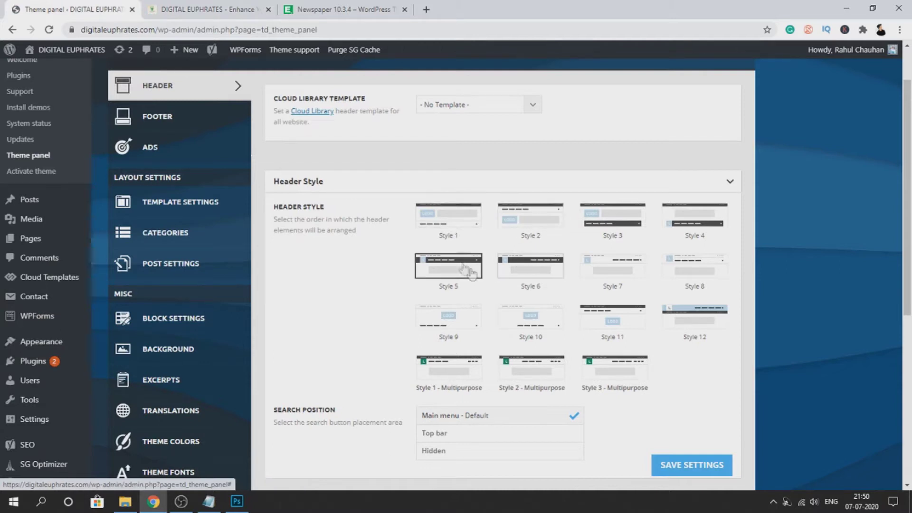
pyautogui.click(457, 325)
pyautogui.click(559, 327)
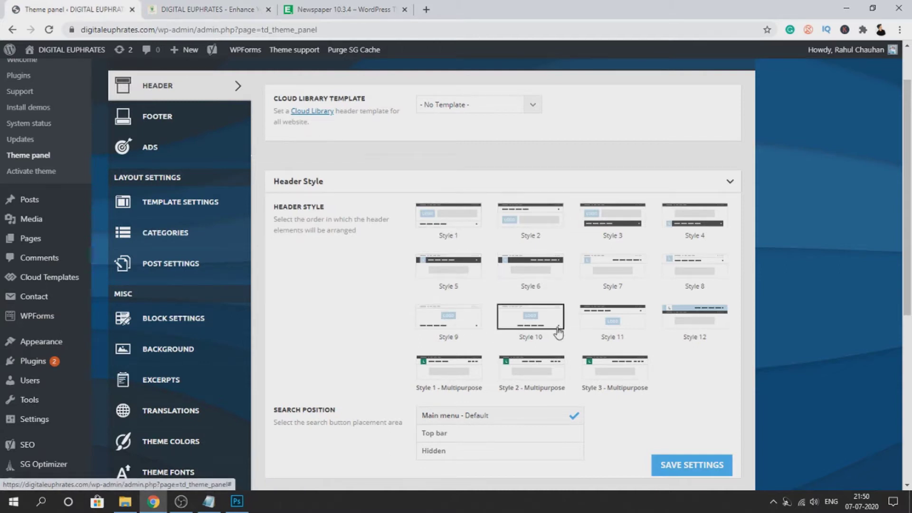
pyautogui.click(677, 466)
# - Reload the live homepage and check its header and menu with the new header style
pyautogui.click(209, 9)
pyautogui.click(49, 29)
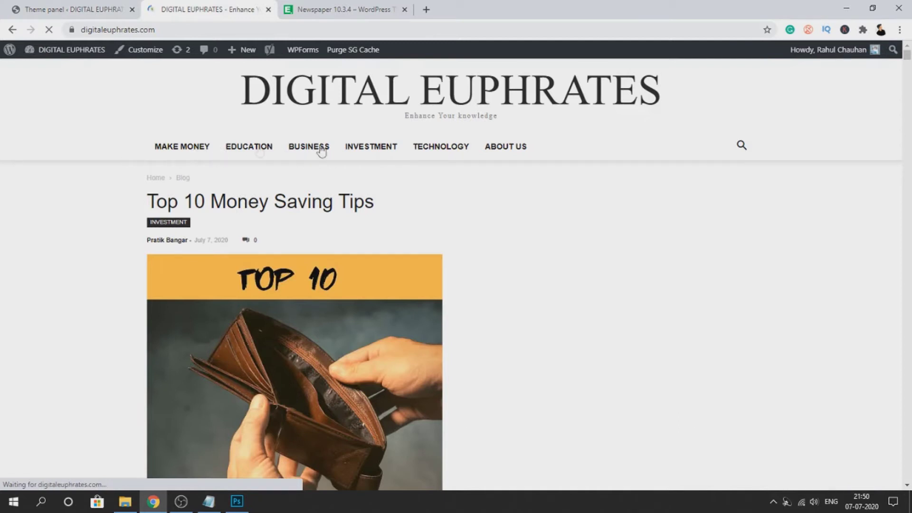
pyautogui.scroll(-8, 436, 176)
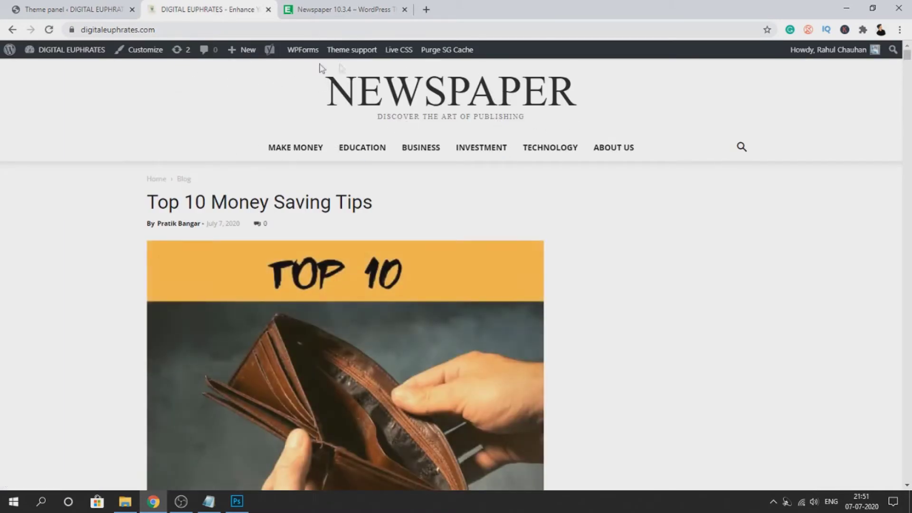
pyautogui.scroll(-3, 483, 136)
pyautogui.scroll(3, 483, 136)
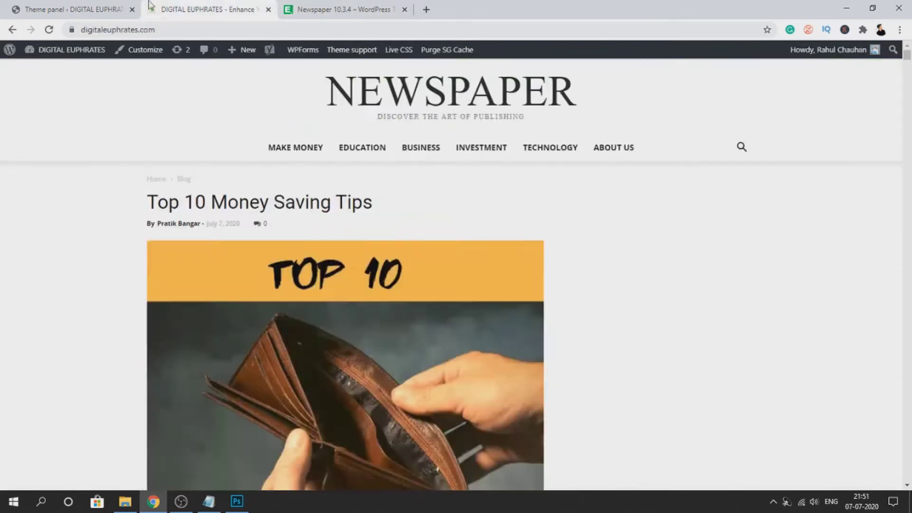
# - Examine the Top Bar options in the theme panel's header settings and collapse that section again
pyautogui.click(71, 9)
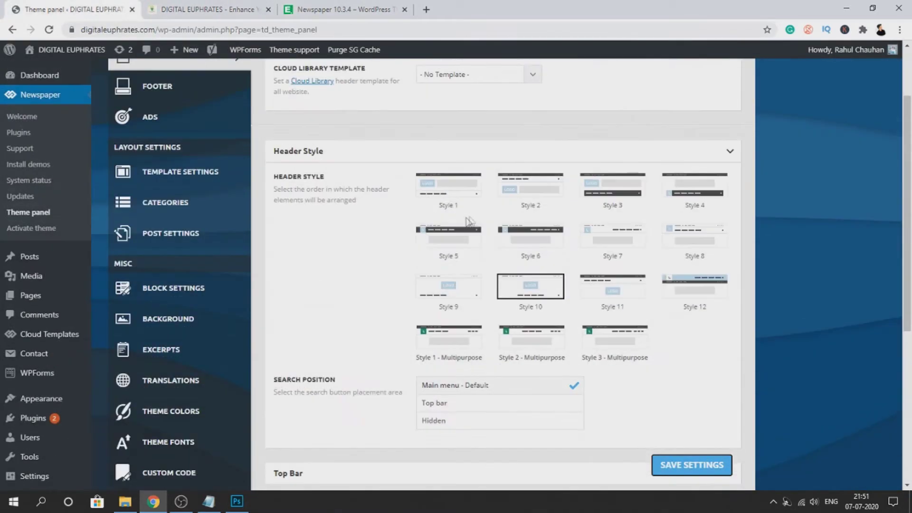
pyautogui.scroll(-3, 372, 361)
pyautogui.click(371, 362)
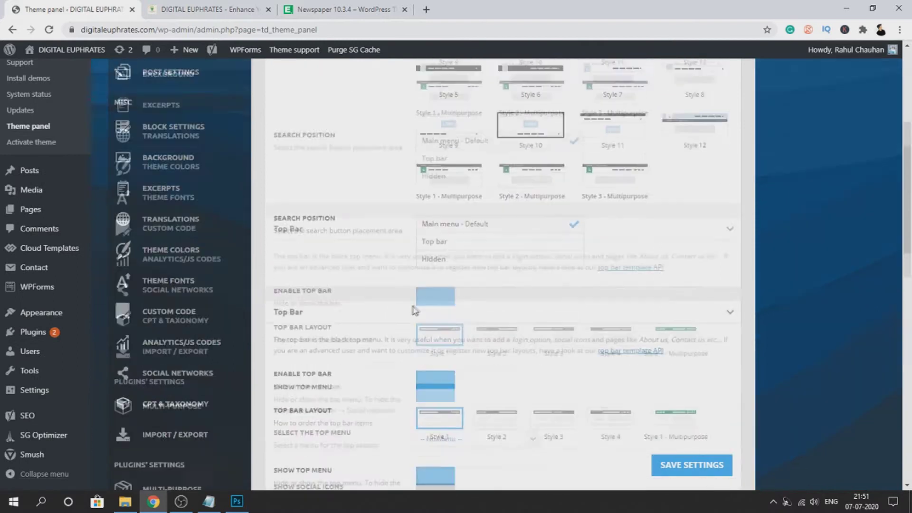
pyautogui.scroll(-3, 400, 200)
pyautogui.scroll(1, 387, 188)
pyautogui.scroll(-2, 387, 187)
pyautogui.scroll(6, 379, 195)
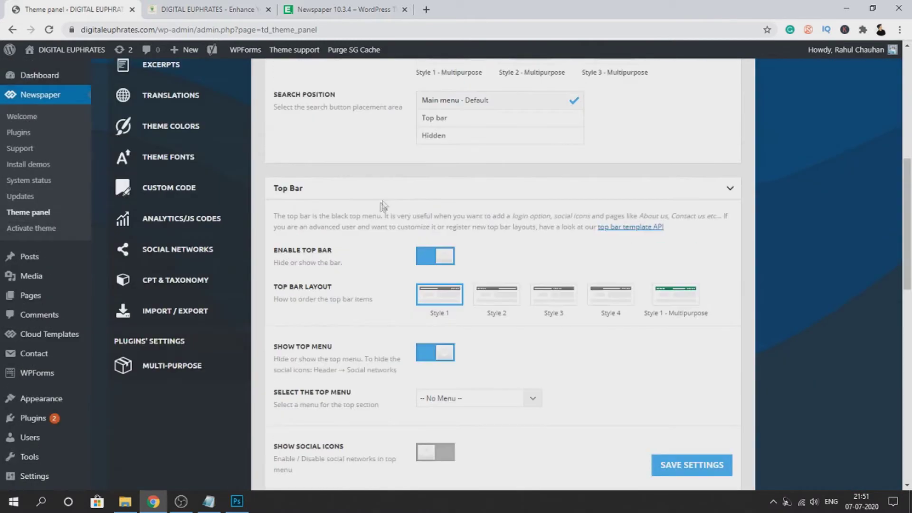
pyautogui.click(379, 193)
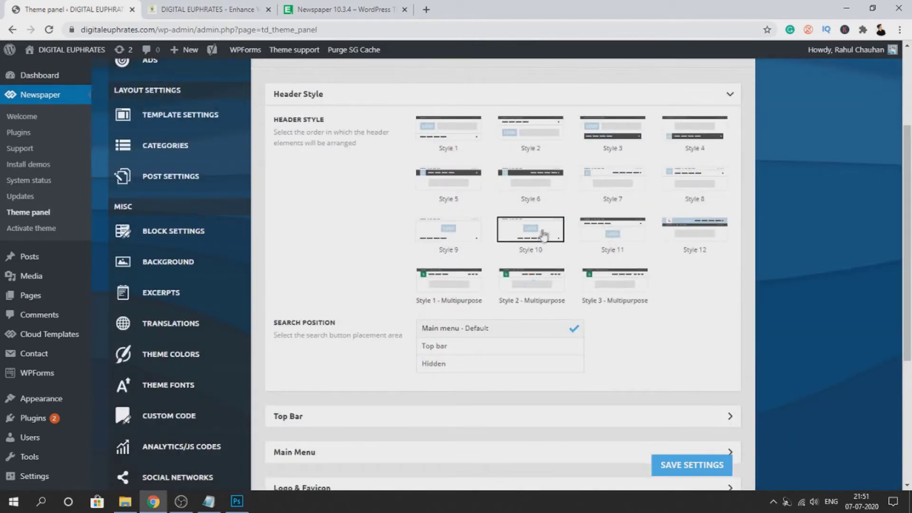
pyautogui.click(147, 9)
pyautogui.click(32, 5)
# - Set the top bar layout to Style 1 - Multipurpose and save the theme panel settings
pyautogui.scroll(-2, 501, 285)
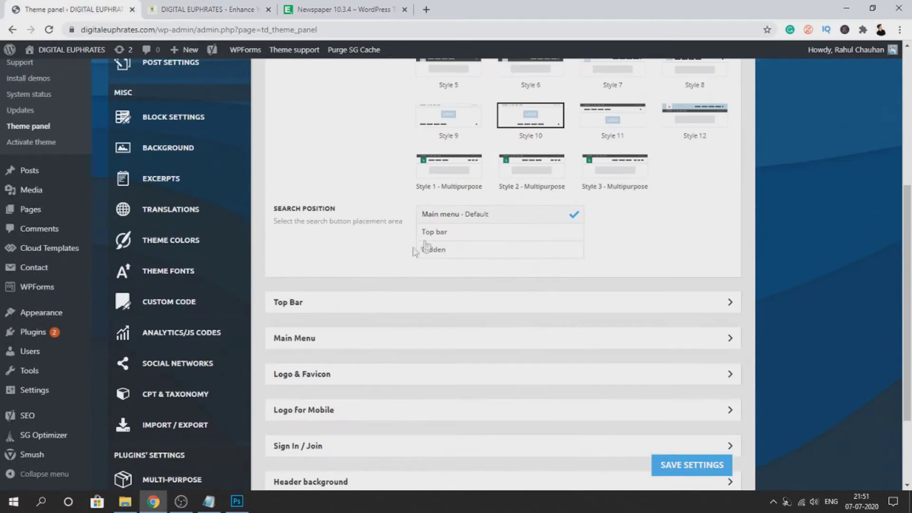
pyautogui.click(380, 306)
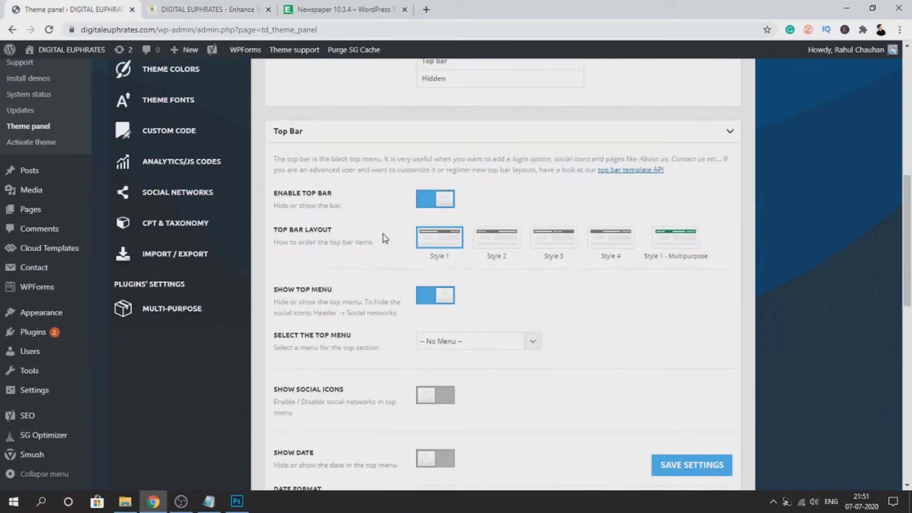
pyautogui.click(685, 235)
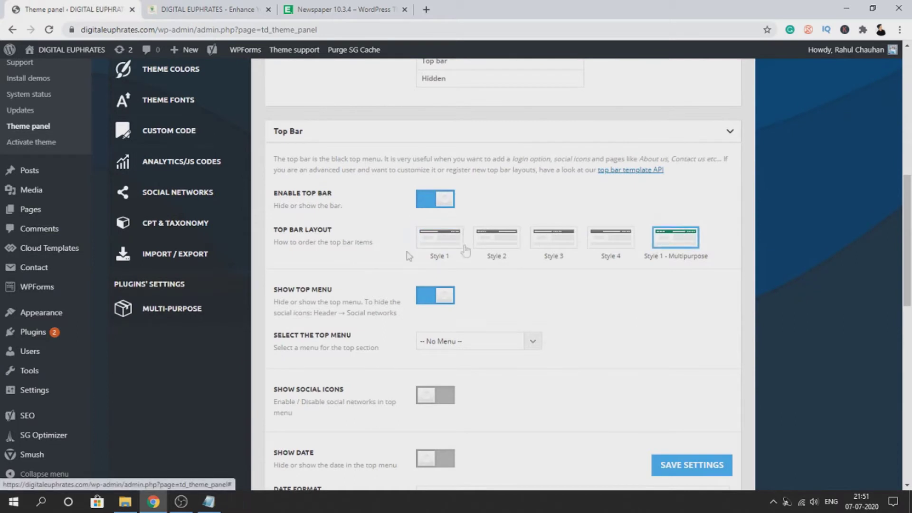
pyautogui.click(611, 237)
pyautogui.click(661, 244)
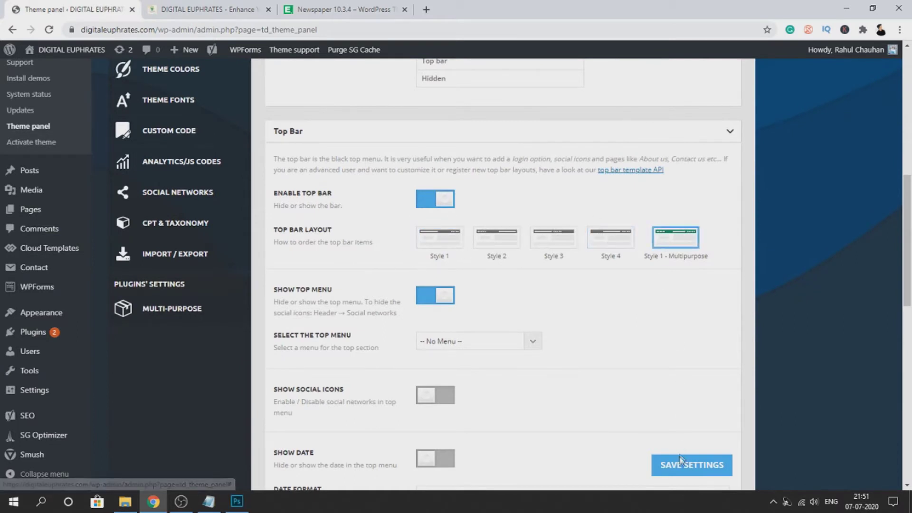
pyautogui.click(685, 466)
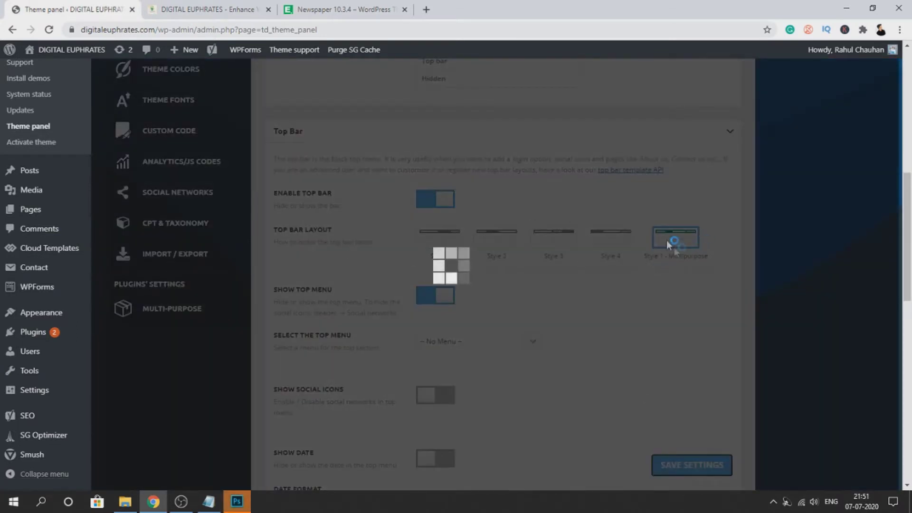
# - Expand the Main Menu section of the header settings and set the sticky menu to Always sticky
pyautogui.scroll(-2, 437, 211)
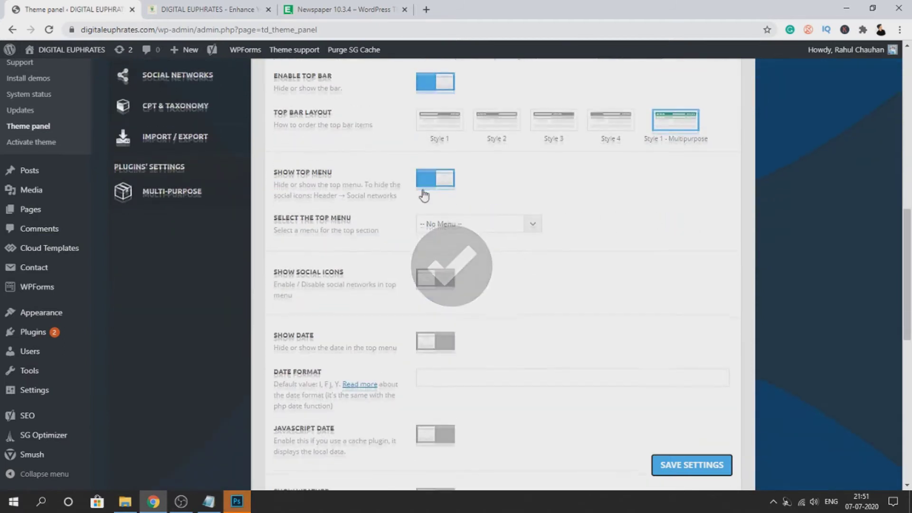
pyautogui.scroll(-3, 423, 194)
pyautogui.scroll(2, 407, 187)
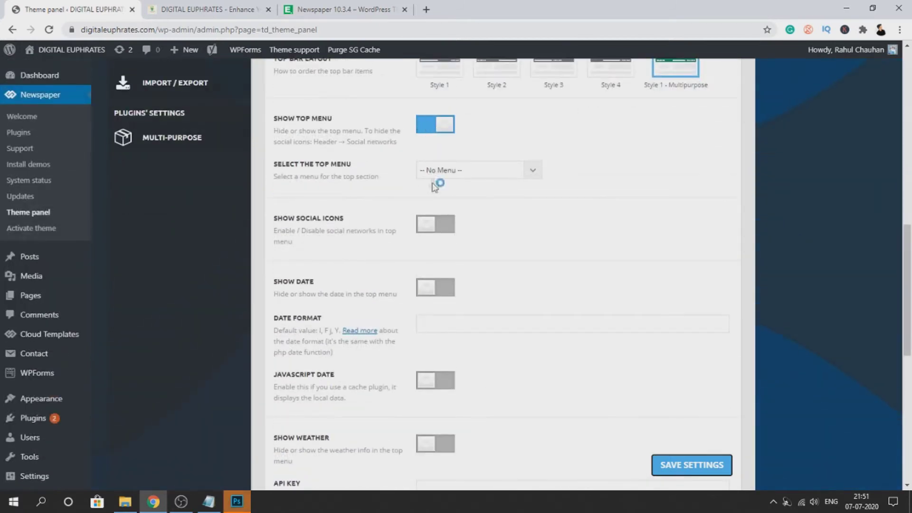
pyautogui.scroll(-2, 388, 249)
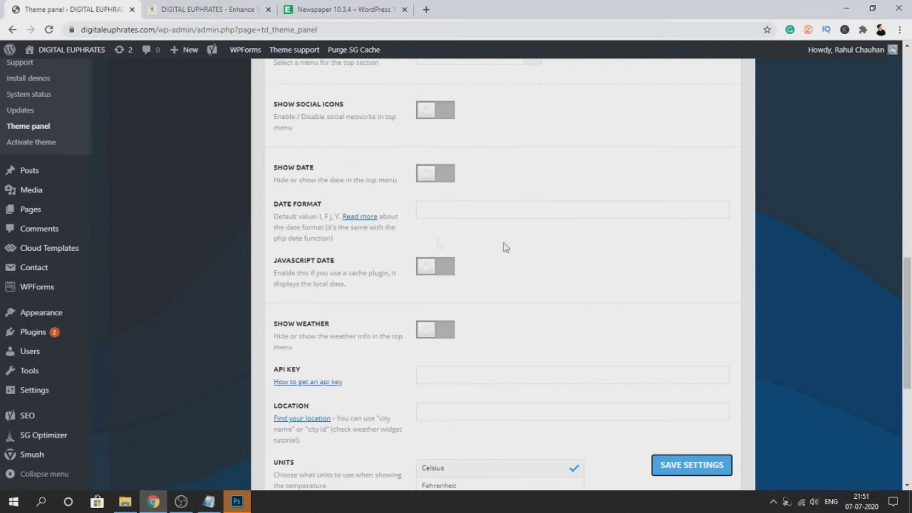
pyautogui.scroll(-4, 505, 248)
pyautogui.click(336, 317)
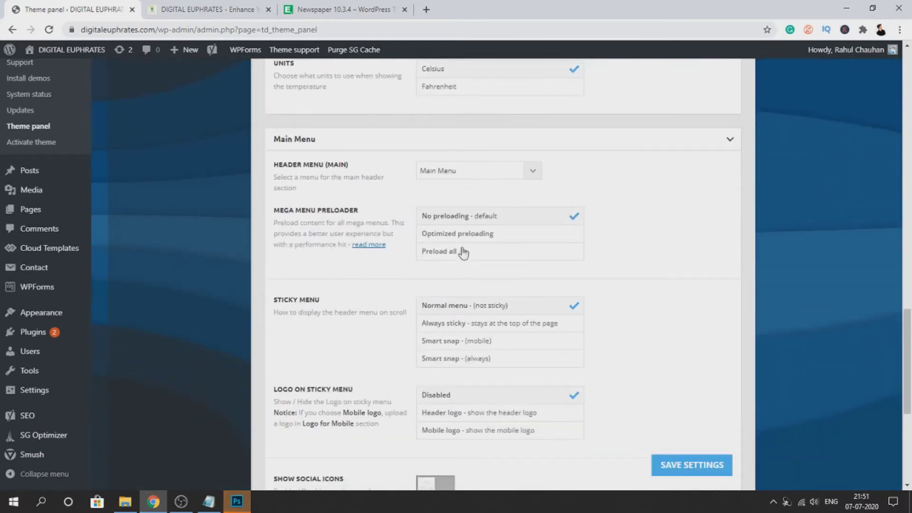
pyautogui.scroll(-2, 458, 286)
pyautogui.click(475, 212)
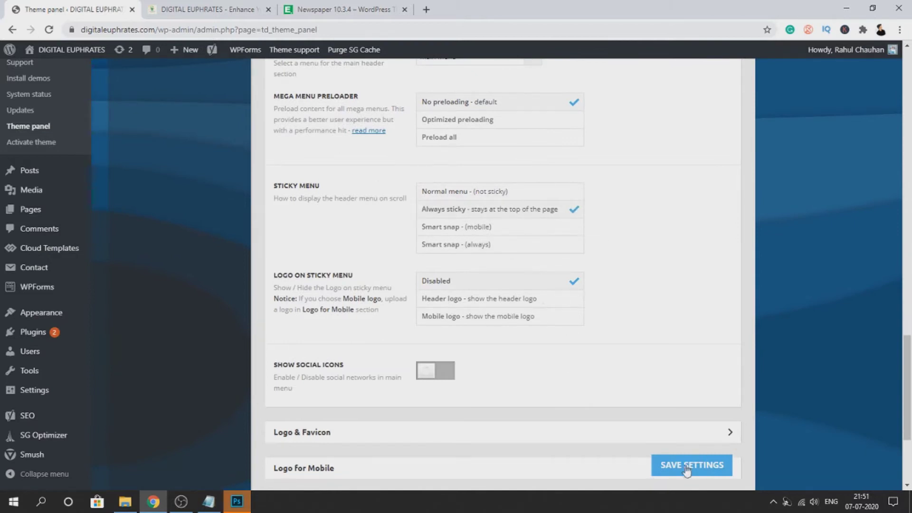
# - Expand the Logo & Favicon section and check the required pixel size for the logo upload
pyautogui.scroll(-4, 395, 307)
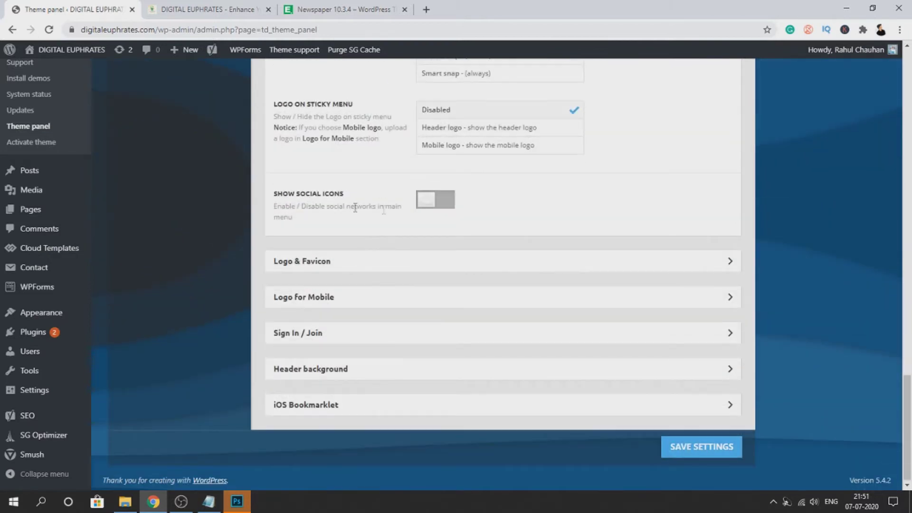
pyautogui.click(291, 261)
pyautogui.scroll(-2, 477, 177)
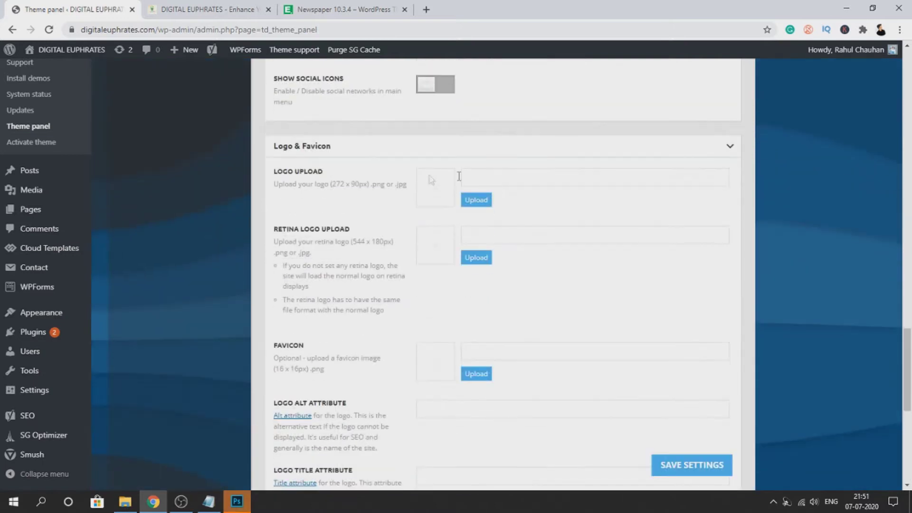
pyautogui.moveTo(334, 184); pyautogui.dragTo(368, 184)
pyautogui.click(342, 187)
# - Switch to Photoshop, start a new document and close the floating panel
pyautogui.click(238, 502)
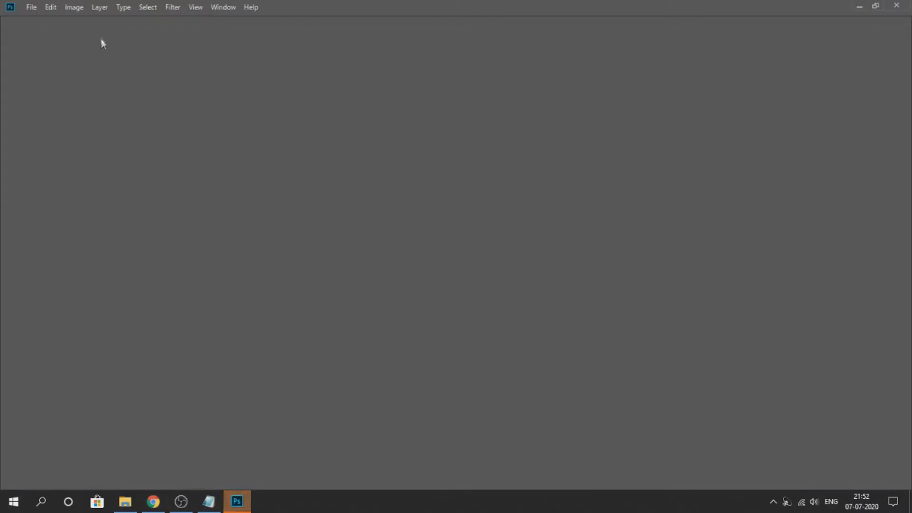
pyautogui.click(38, 10)
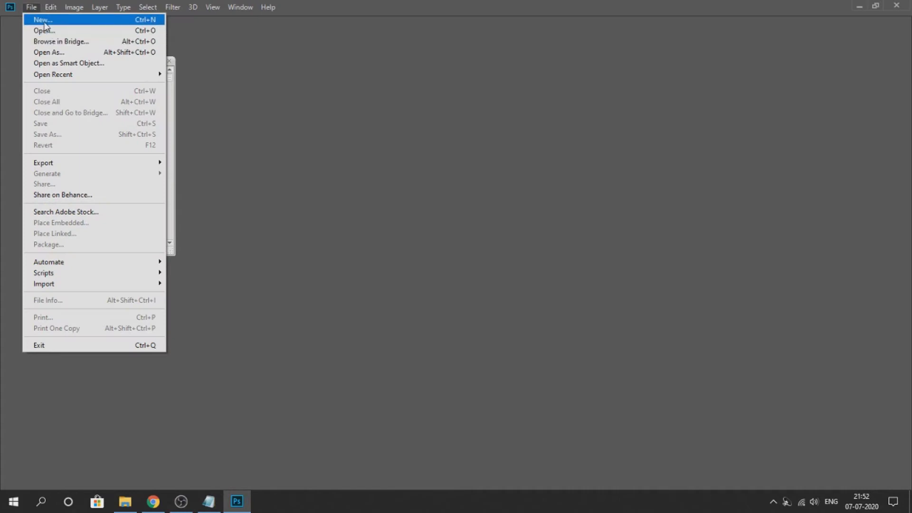
pyautogui.press('Escape')
pyautogui.click(170, 61)
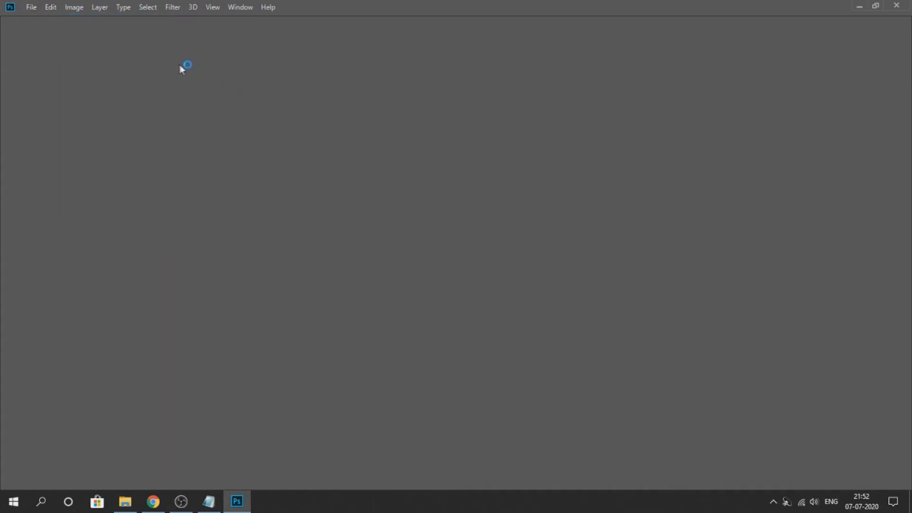
# - Return to the theme panel in Chrome and copy the logo width 272 from the Logo Upload description
pyautogui.click(153, 502)
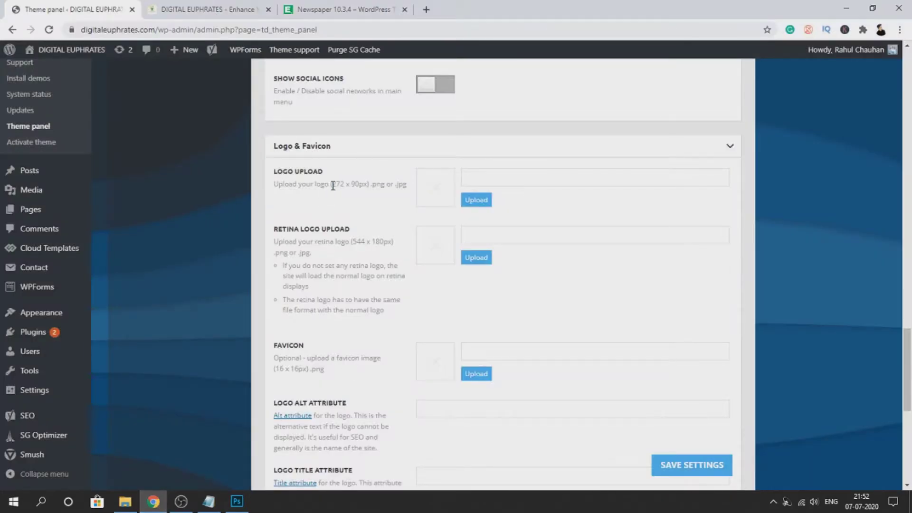
pyautogui.rightClick(343, 185)
pyautogui.click(366, 193)
pyautogui.scroll(-4, 325, 299)
pyautogui.scroll(4, 322, 278)
pyautogui.scroll(-1, 324, 233)
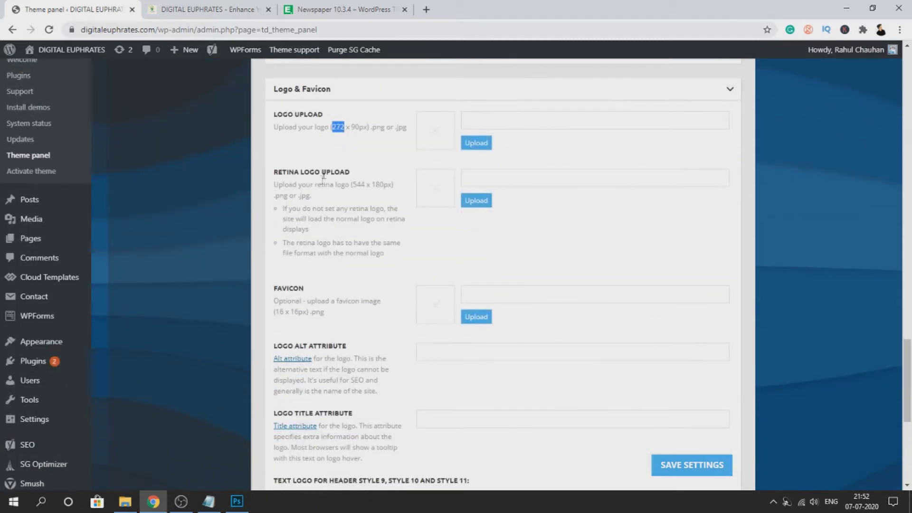
pyautogui.scroll(1, 342, 166)
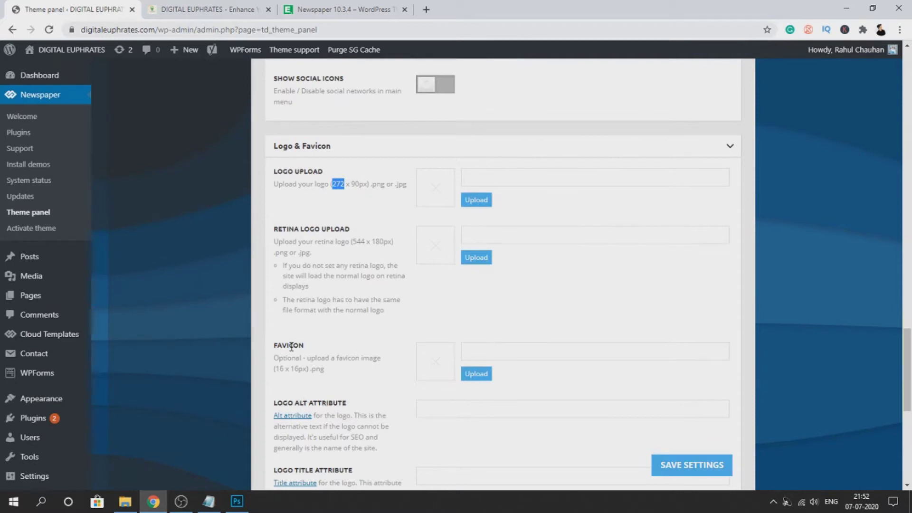
pyautogui.click(237, 502)
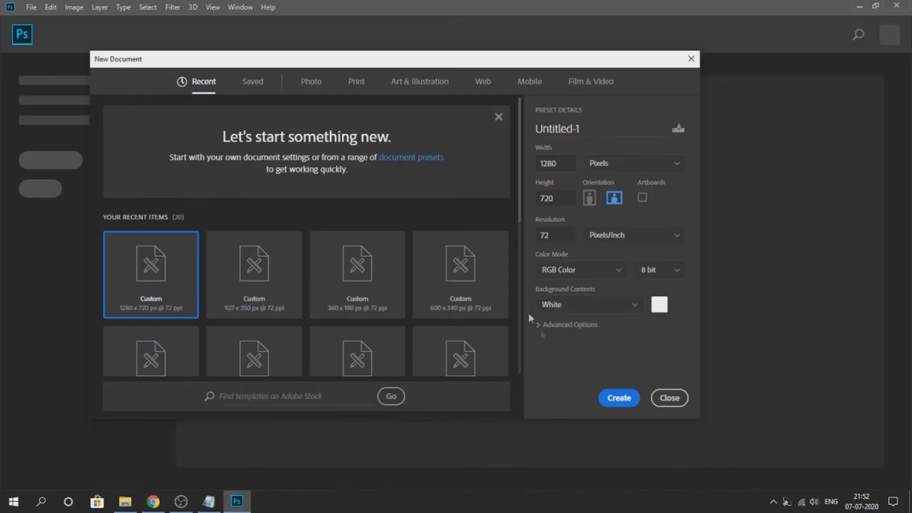
pyautogui.click(153, 501)
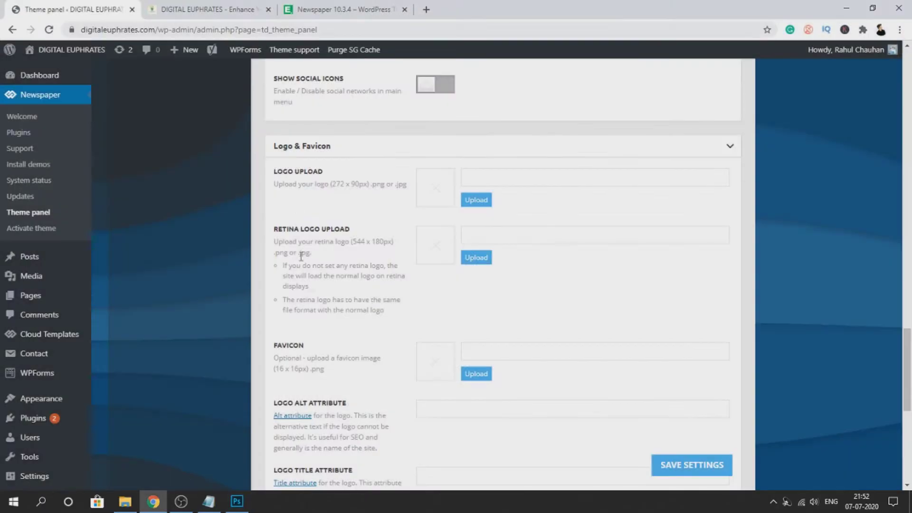
pyautogui.rightClick(346, 183)
pyautogui.click(361, 192)
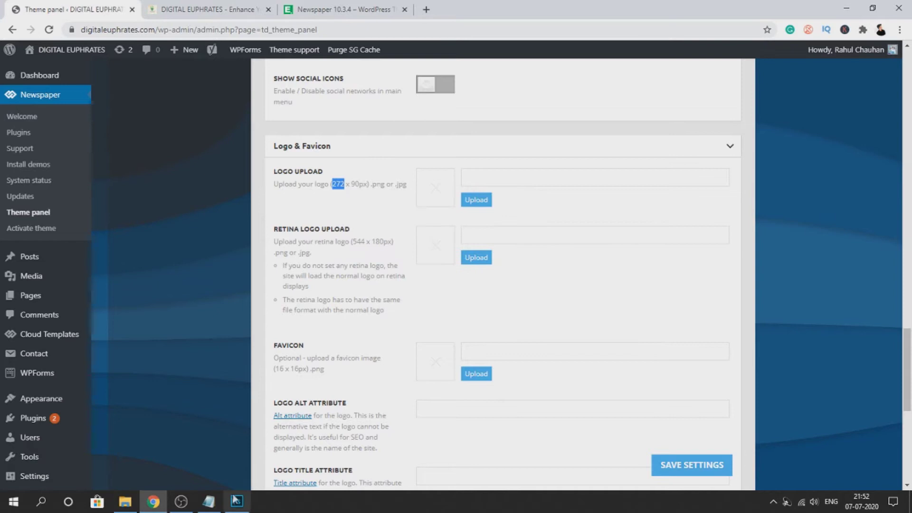
# - In Photoshop, create a new document 272 pixels wide and 90 pixels high at 200 pixels/inch
pyautogui.click(232, 498)
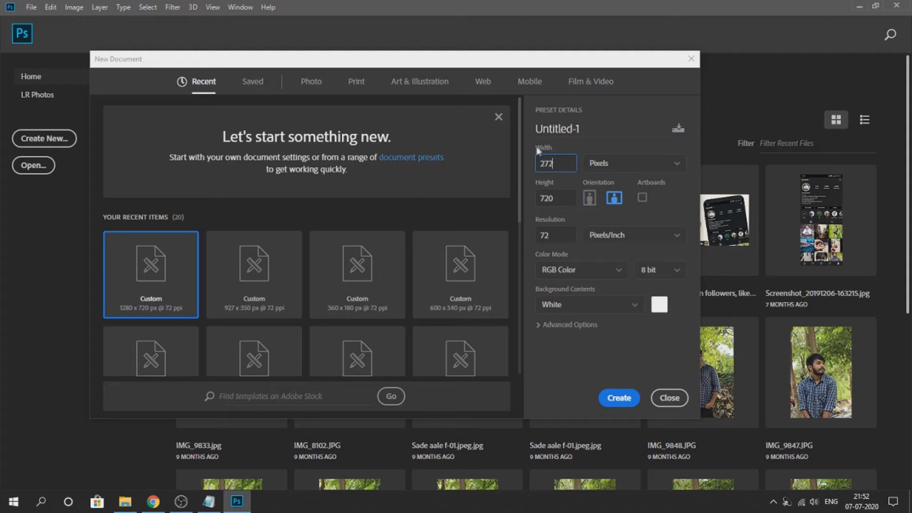
pyautogui.press('Tab')
pyautogui.write('90')
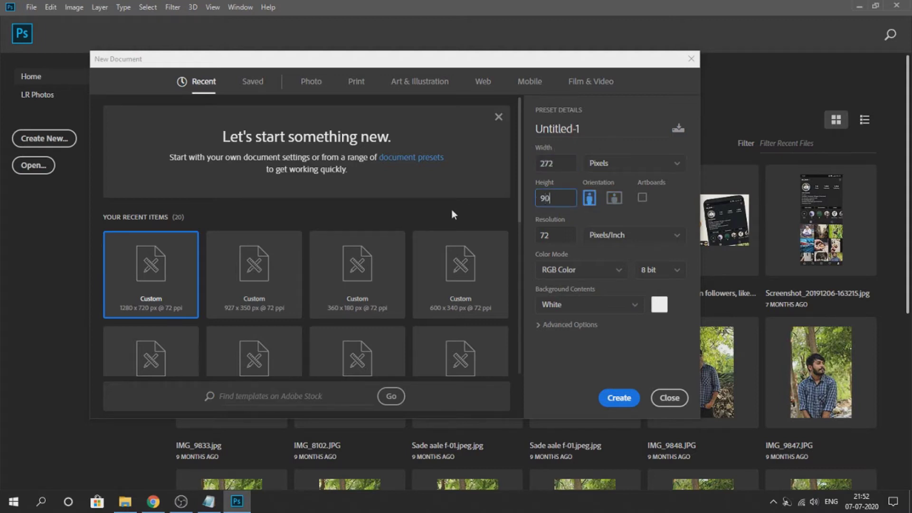
pyautogui.press('Tab')
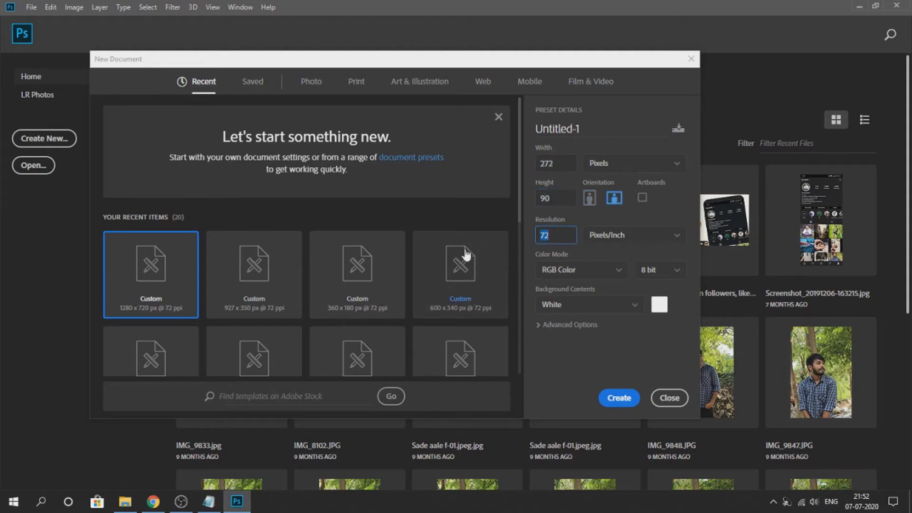
pyautogui.write('3200')
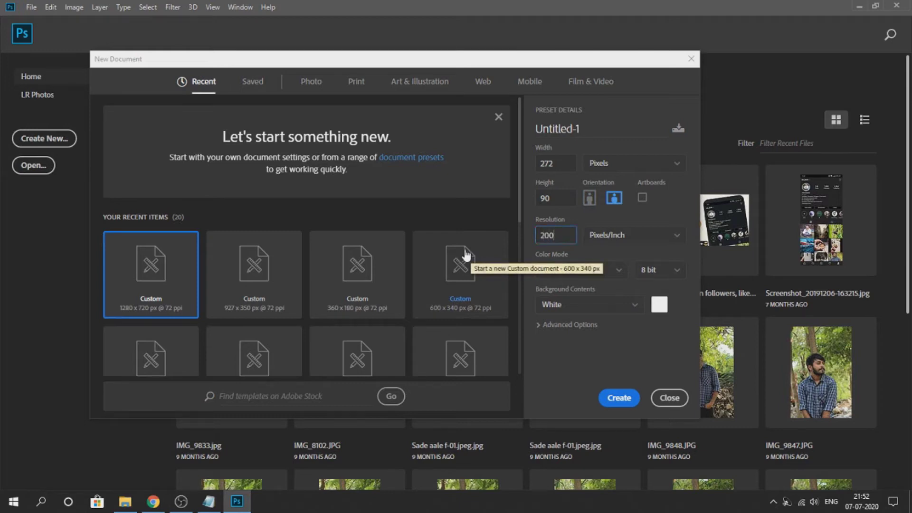
pyautogui.click(617, 399)
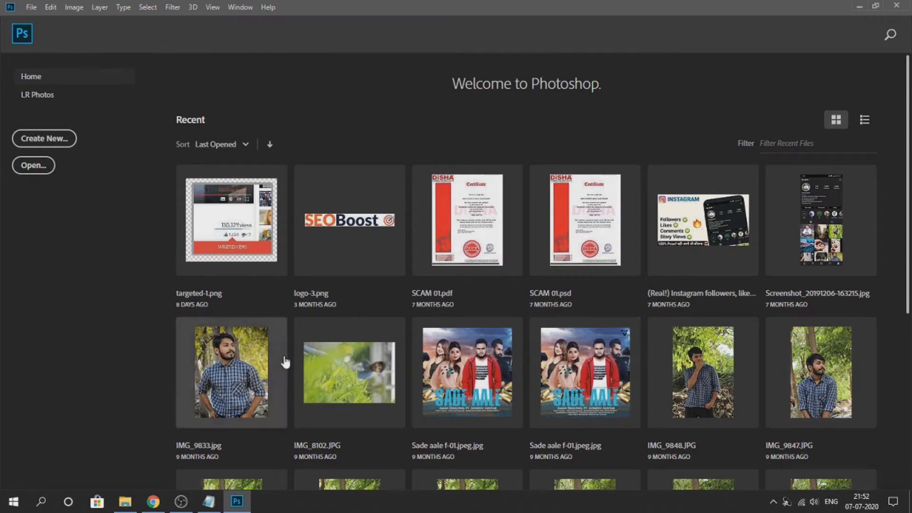
pyautogui.scroll(-5, 284, 355)
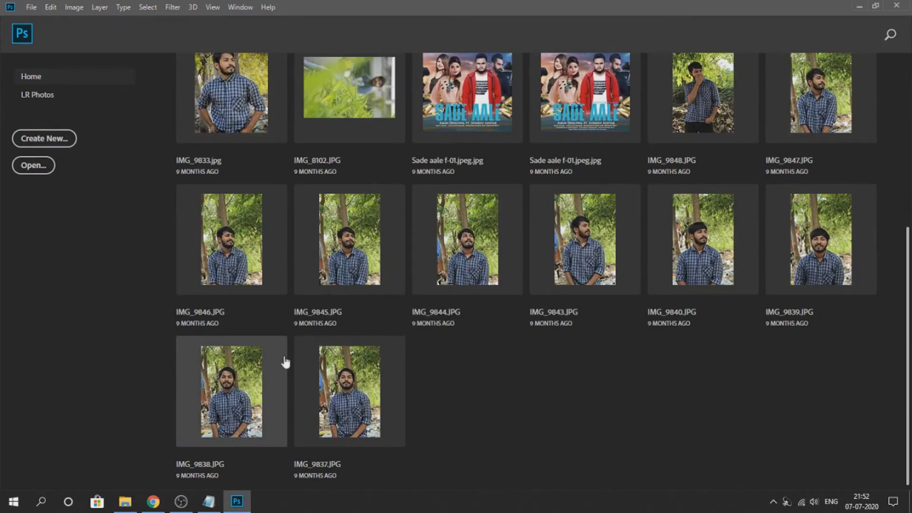
pyautogui.scroll(5, 404, 171)
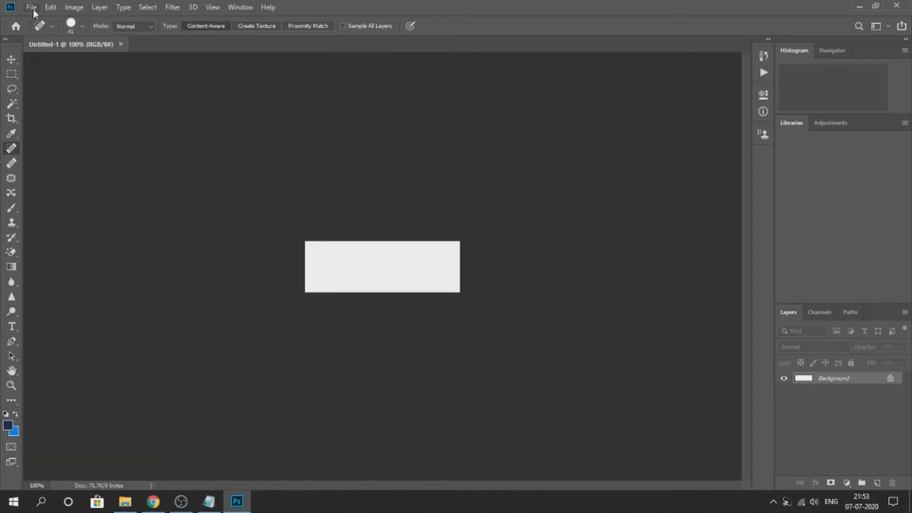
# - Switch to Chrome and copy the site-name part of the theme panel's web address
pyautogui.hotkey('ctrl', '+')
pyautogui.hotkey('ctrl', '+')
pyautogui.hotkey('ctrl', '+')
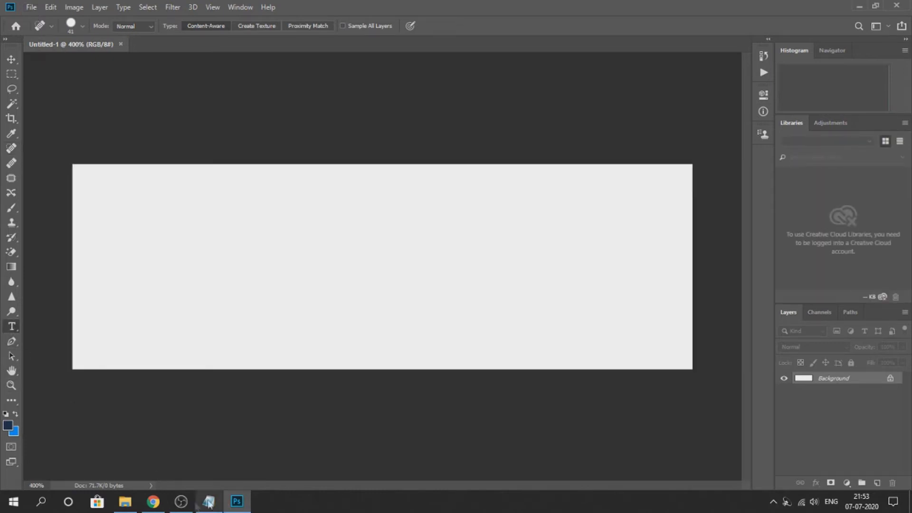
pyautogui.click(153, 501)
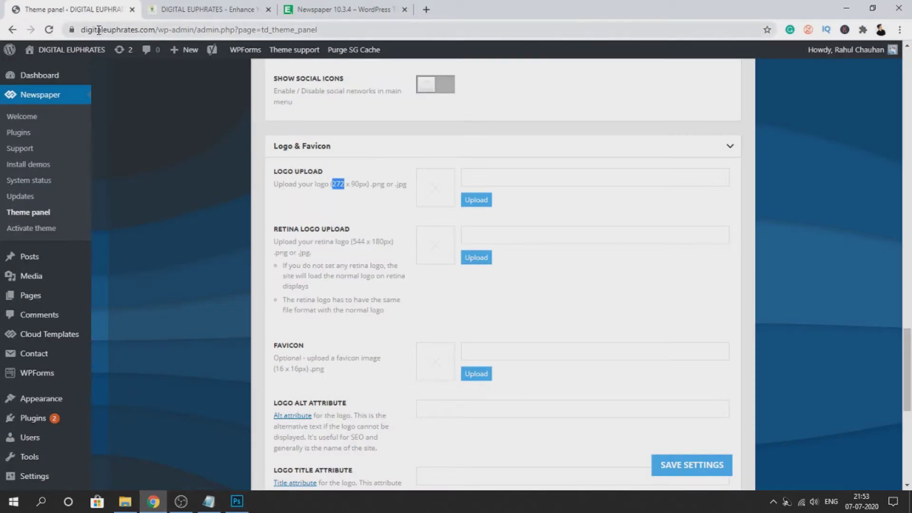
pyautogui.moveTo(104, 31); pyautogui.dragTo(141, 36)
pyautogui.rightClick(141, 36)
pyautogui.click(188, 114)
# - Back in Photoshop, add the text "D" near the left side of the blank canvas in Impact, 27 pt
pyautogui.click(238, 503)
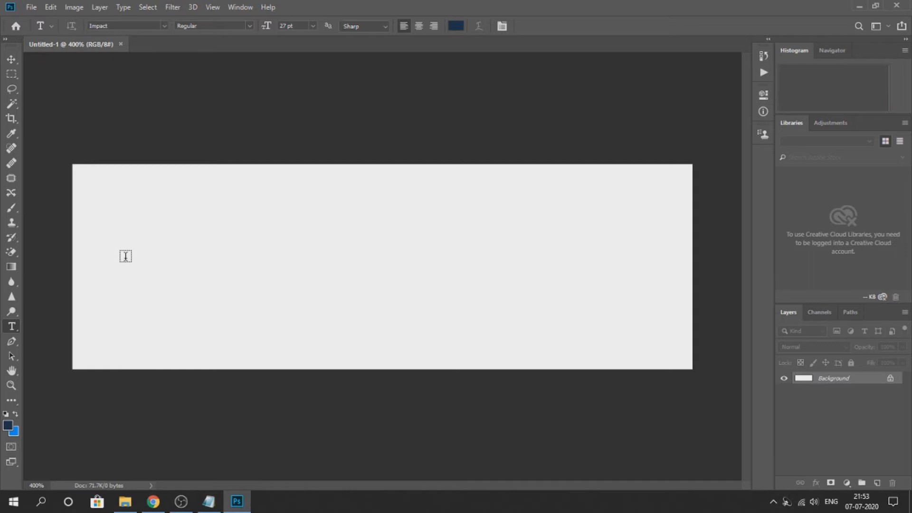
pyautogui.click(118, 258)
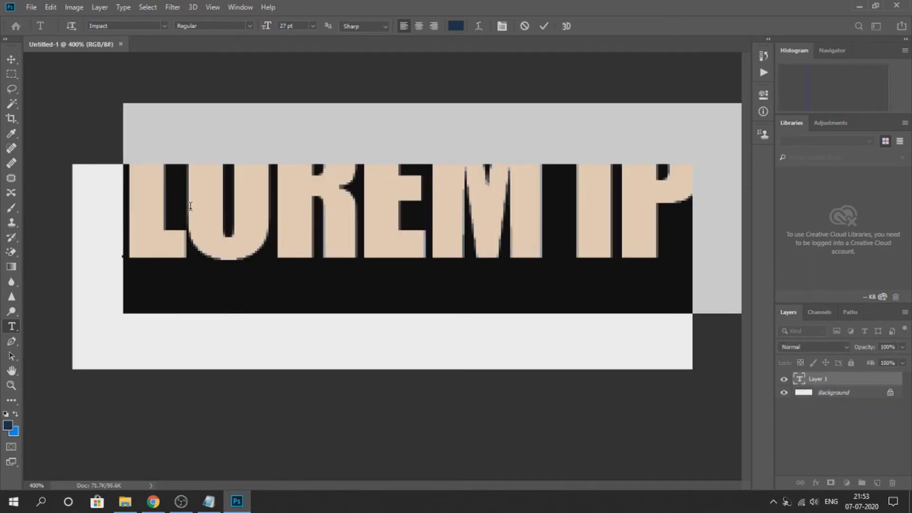
pyautogui.press('BackSpace')
pyautogui.write('D')
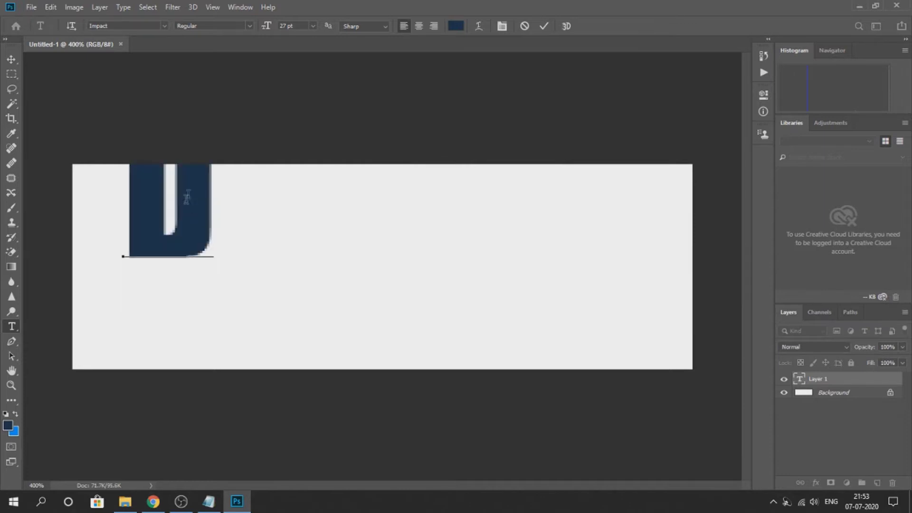
# - Move the letter D down and slightly left so it fits fully inside the canvas, and commit the text
pyautogui.click(154, 247)
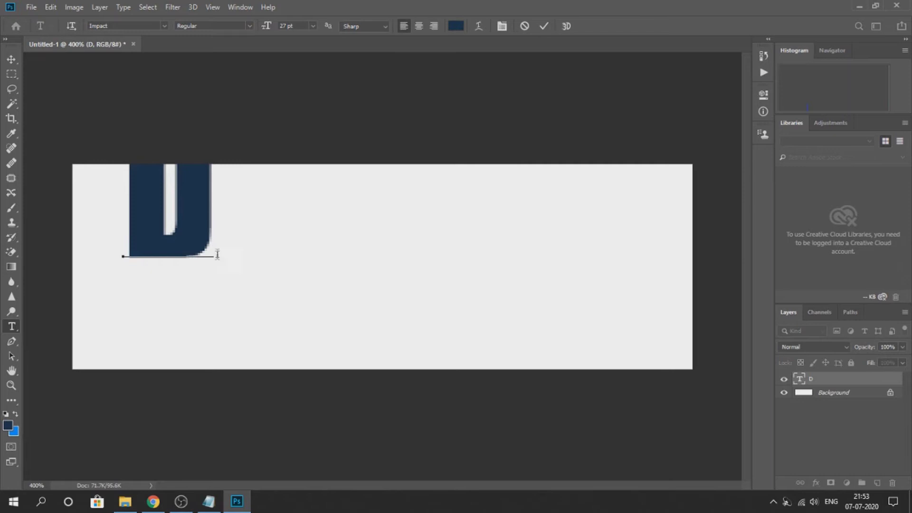
pyautogui.click(127, 198)
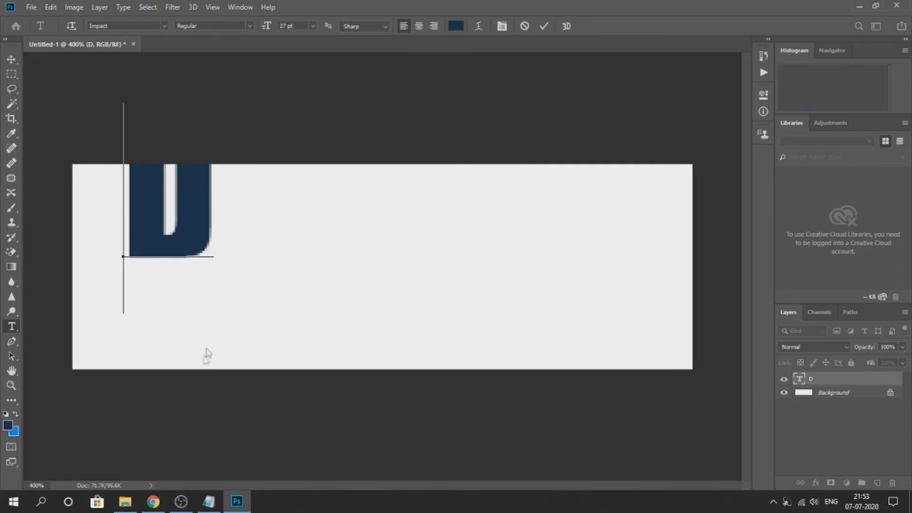
pyautogui.press('Escape')
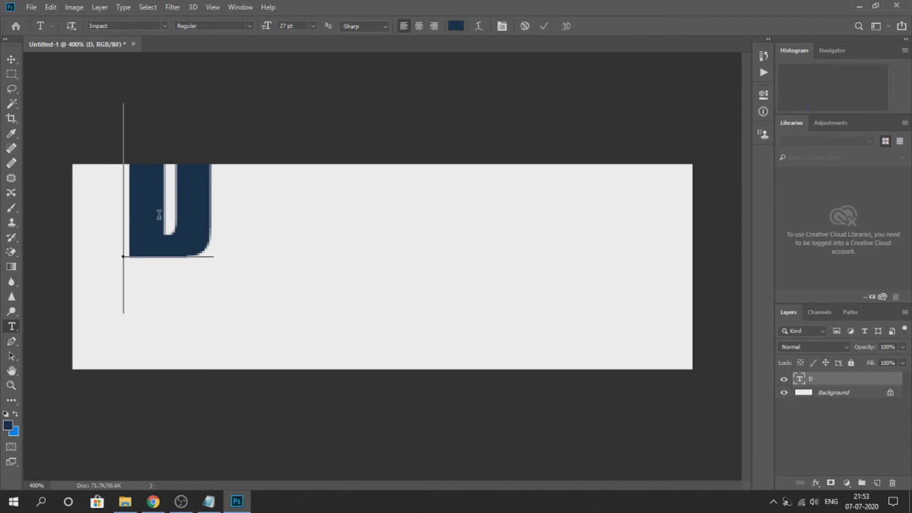
pyautogui.click(150, 219)
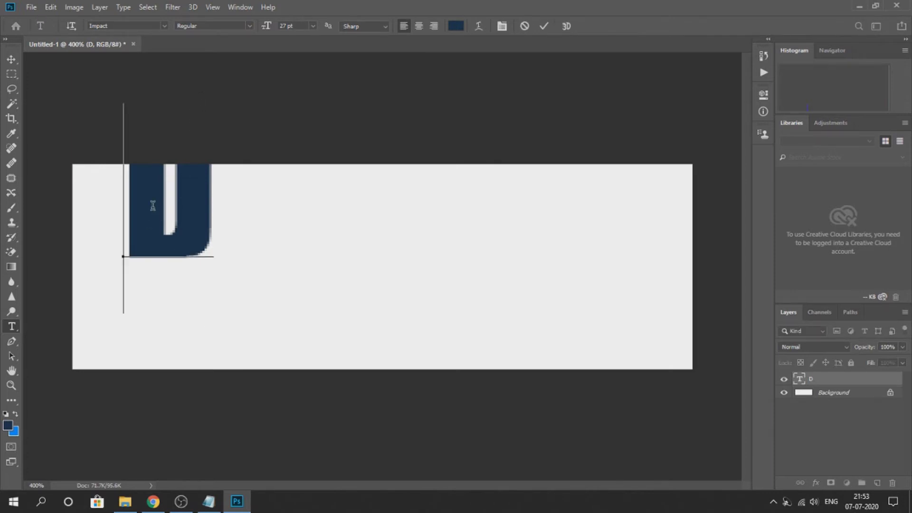
pyautogui.click(177, 232)
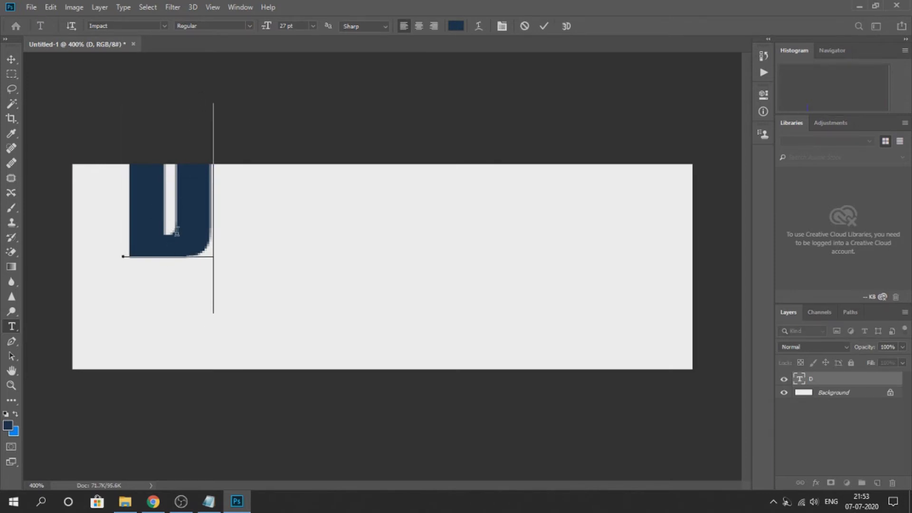
pyautogui.moveTo(259, 213); pyautogui.dragTo(240, 295)
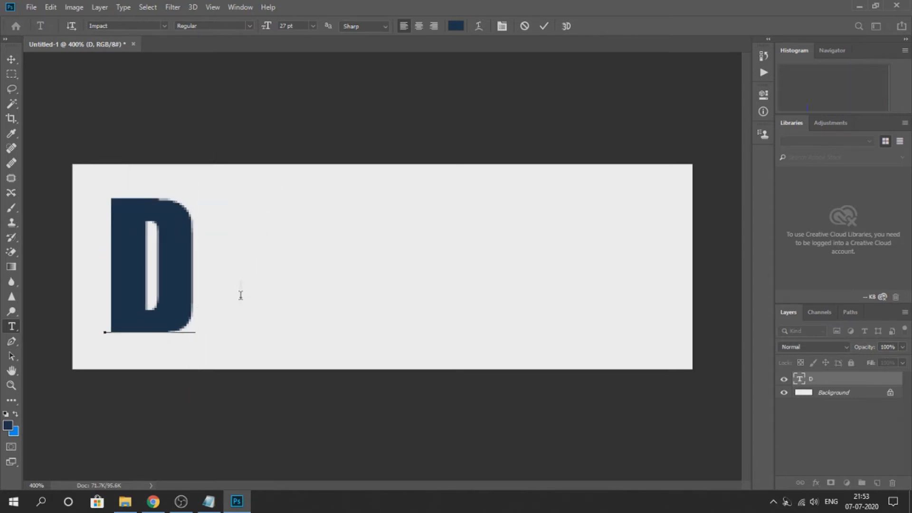
pyautogui.click(545, 25)
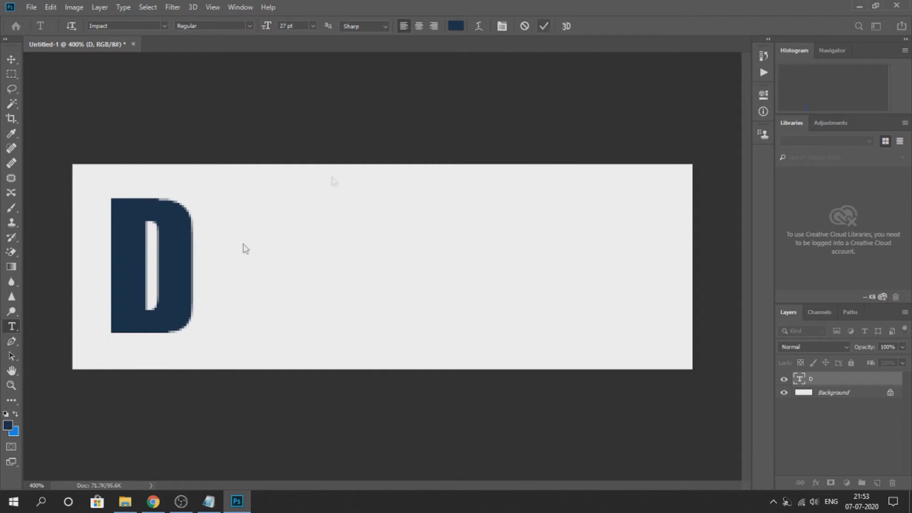
# - Add a new text layer directly beside the D and paste the copied site name "euphrates" into it
pyautogui.click(9, 430)
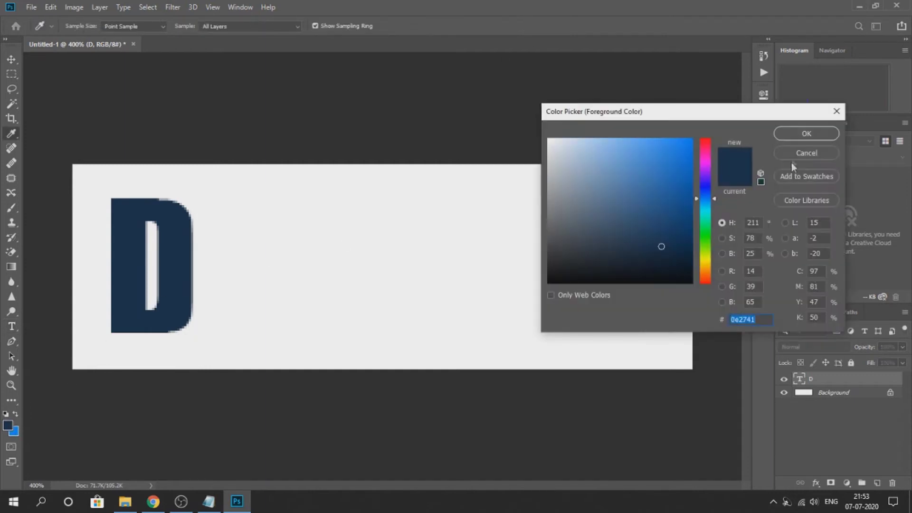
pyautogui.click(780, 153)
pyautogui.click(205, 293)
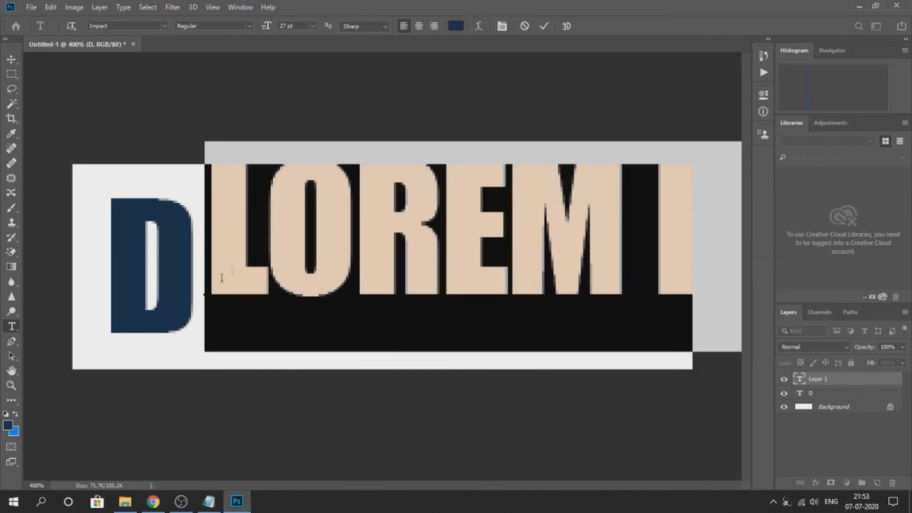
pyautogui.hotkey('ctrl', 'v')
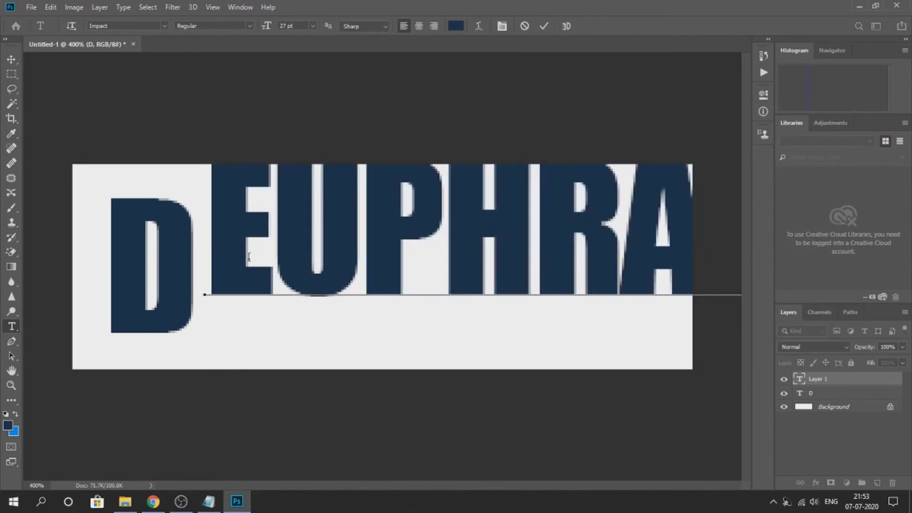
# - Switch to Chrome to check the header on the live DIGITAL EUPHRATES home page, and return to Photoshop
pyautogui.click(153, 502)
pyautogui.click(197, 9)
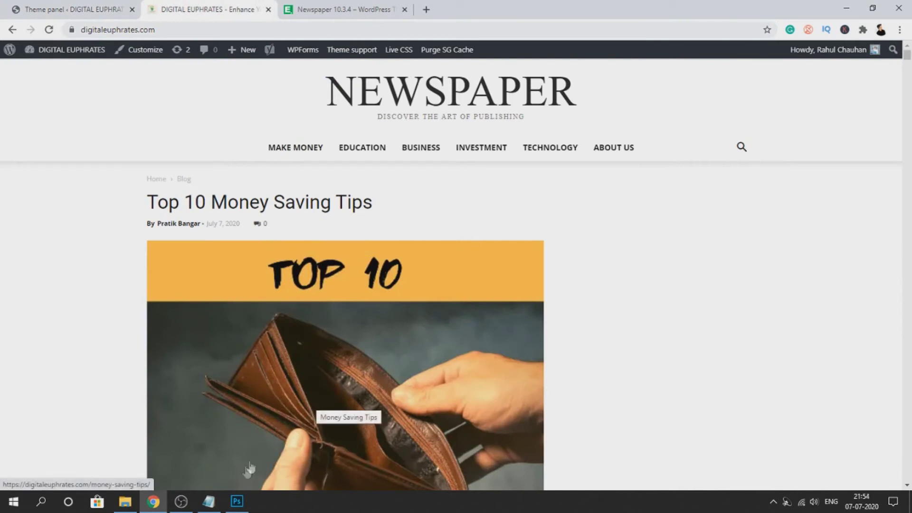
pyautogui.click(237, 502)
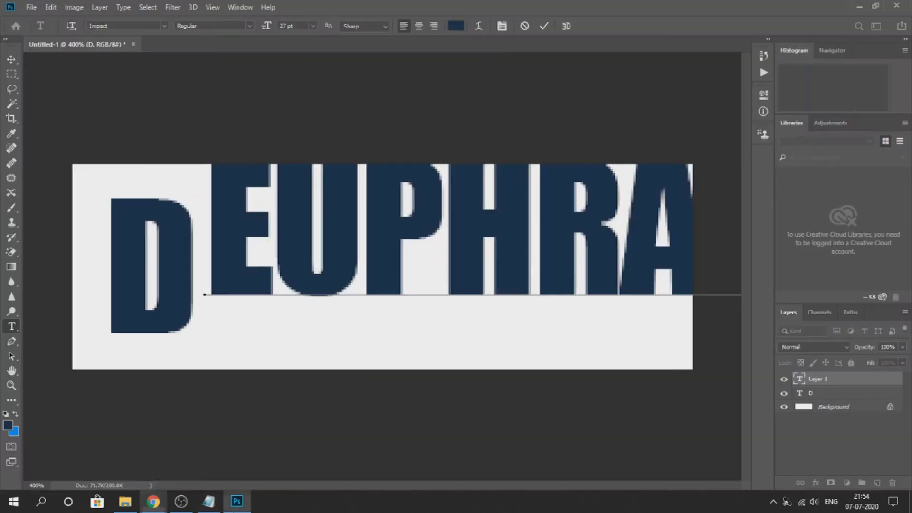
# - Set the colour of the EUPHRATES text to black (000000) and commit the text
pyautogui.doubleClick(247, 203)
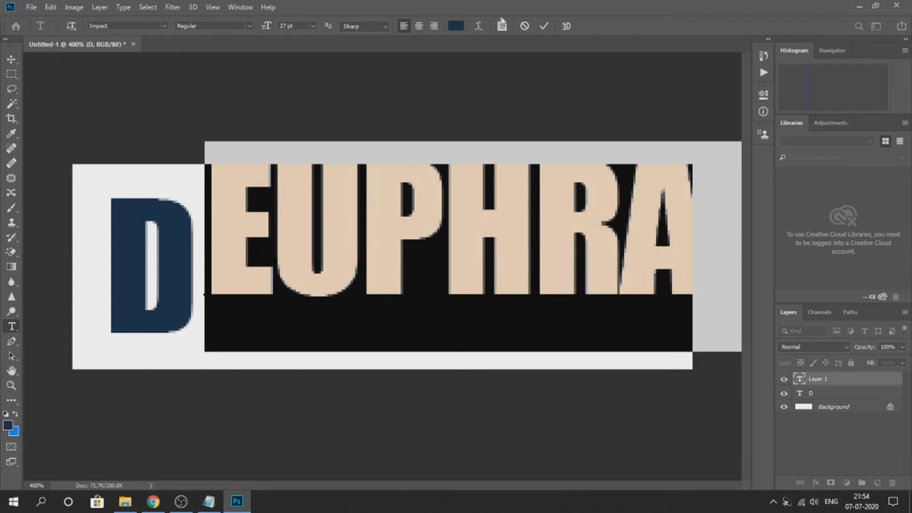
pyautogui.click(456, 26)
pyautogui.write('000000')
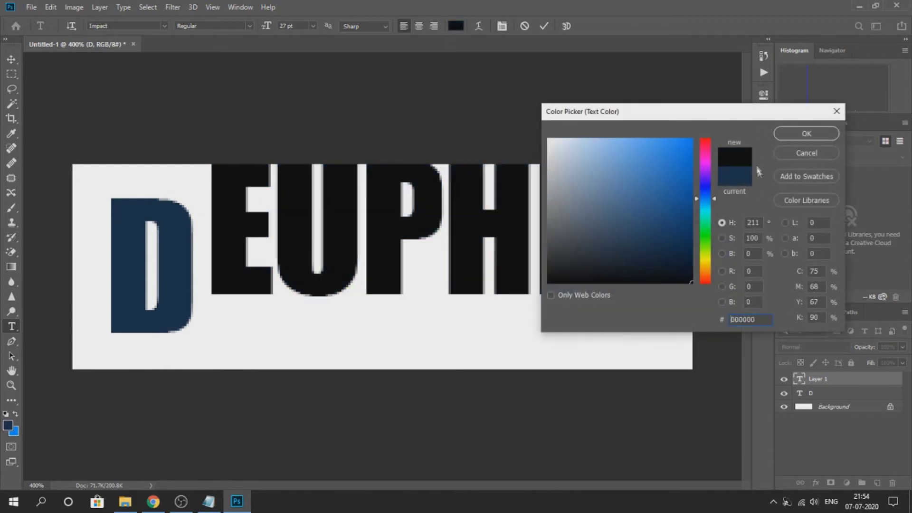
pyautogui.click(800, 133)
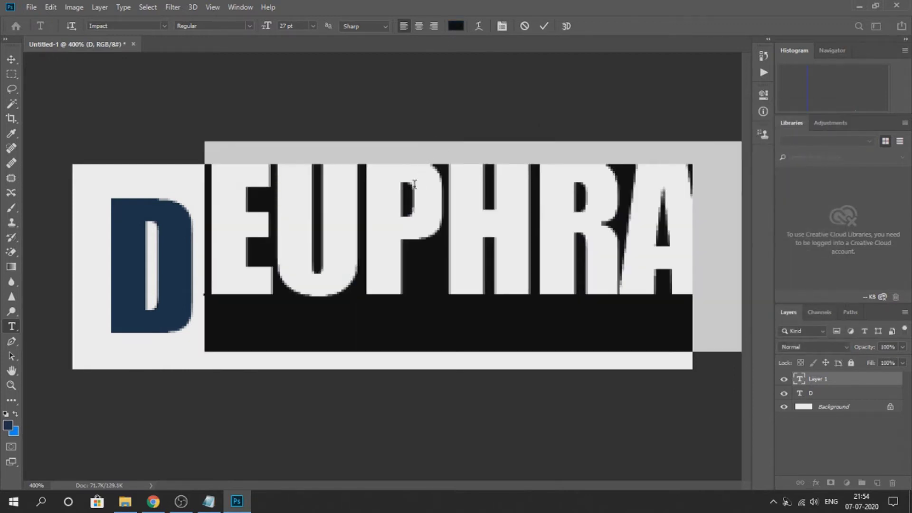
pyautogui.click(434, 139)
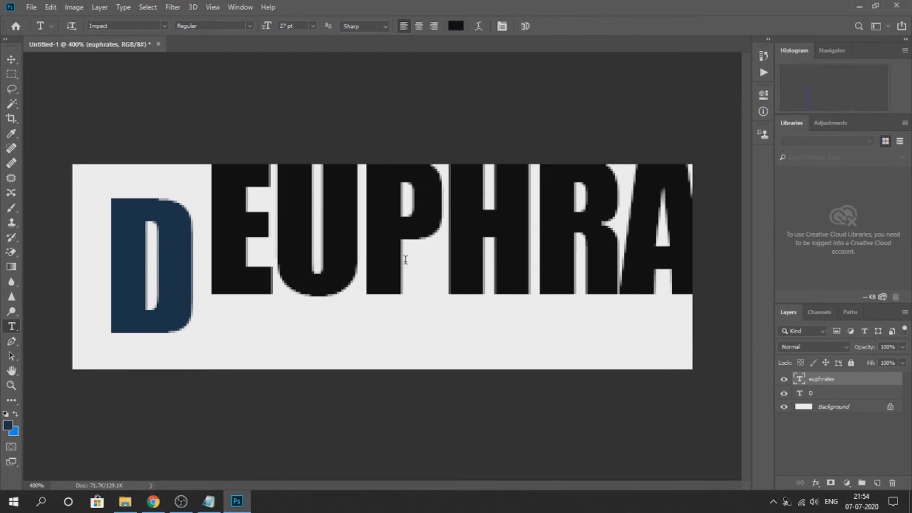
# - Reduce the EUPHRATES text to 17 pt, position it beside the D at mid-height, and commit it
pyautogui.moveTo(453, 126); pyautogui.dragTo(444, 185)
pyautogui.doubleClick(423, 281)
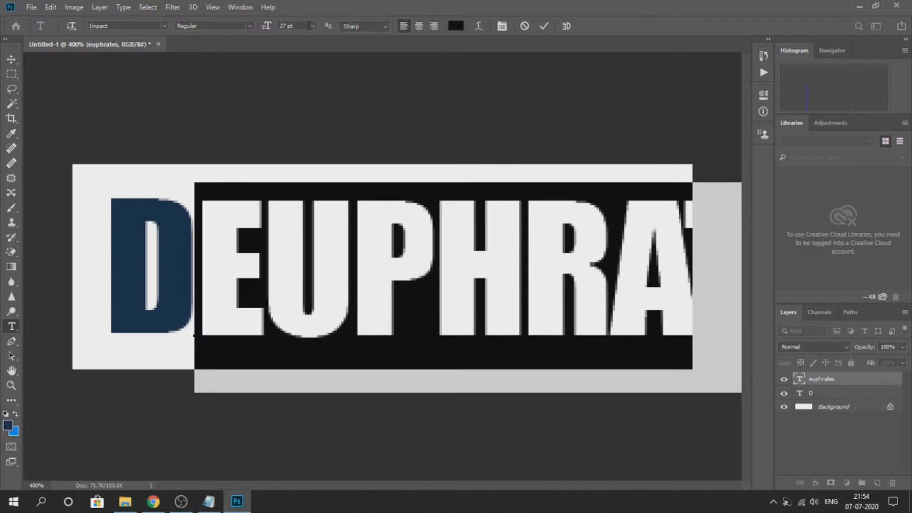
pyautogui.moveTo(253, 39); pyautogui.dragTo(250, 50)
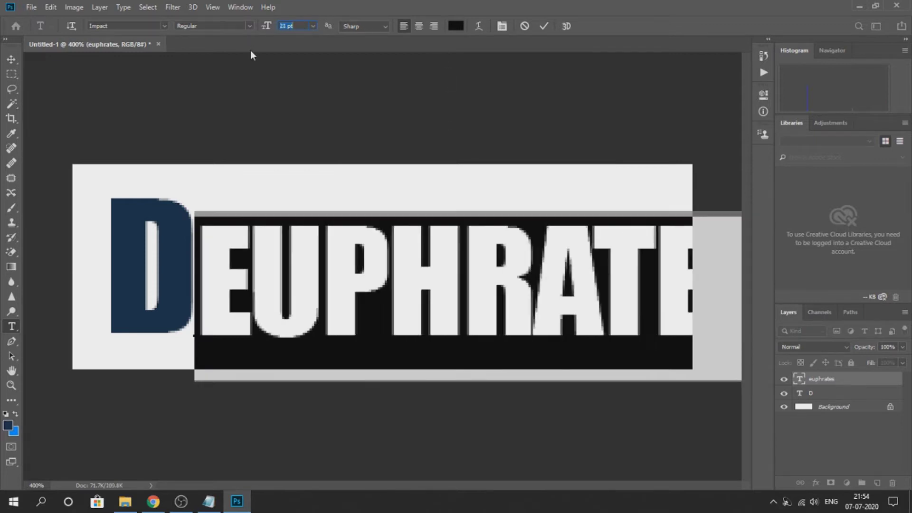
pyautogui.hotkey('ctrl', 'shift', ',')
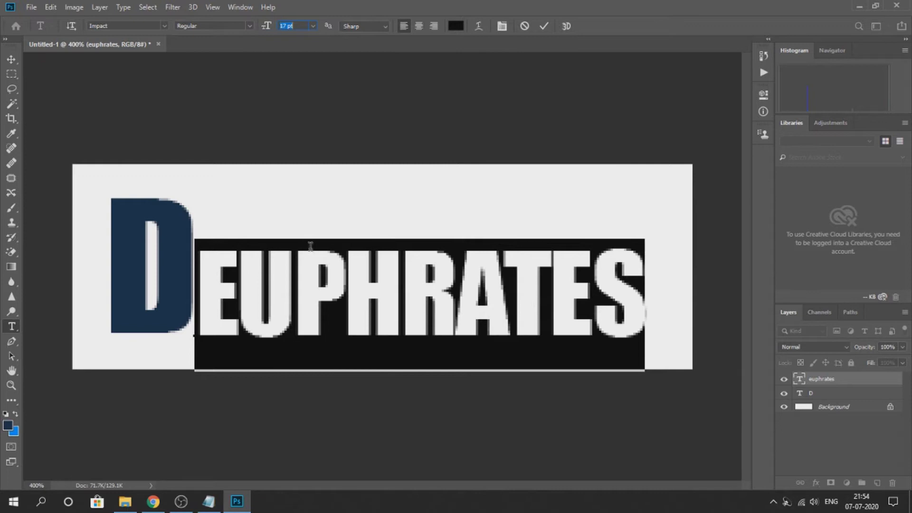
pyautogui.moveTo(358, 224); pyautogui.dragTo(363, 197)
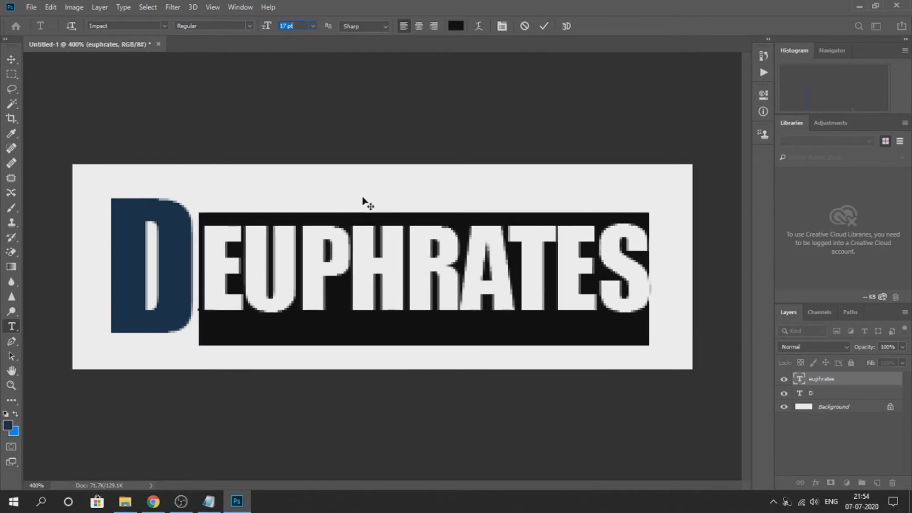
pyautogui.click(544, 26)
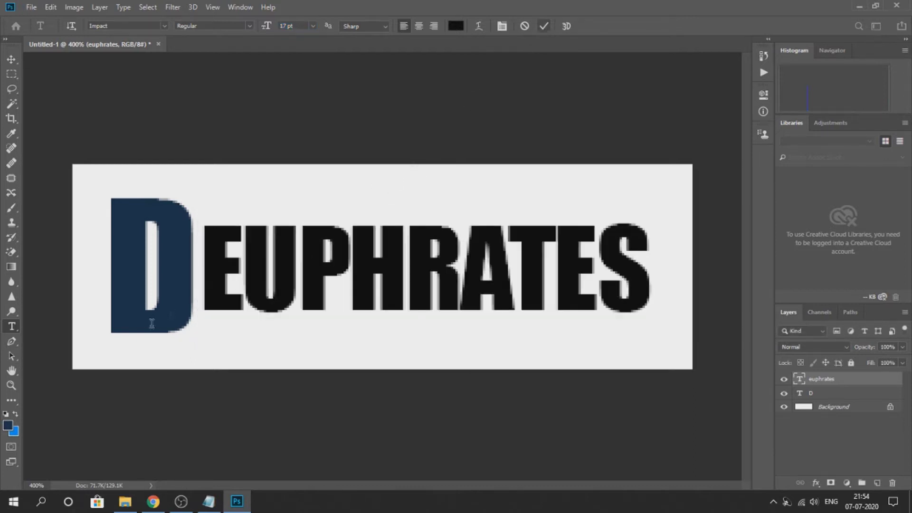
# - Recolour the letter D to a bright sky blue and commit the text
pyautogui.click(179, 289)
pyautogui.doubleClick(178, 289)
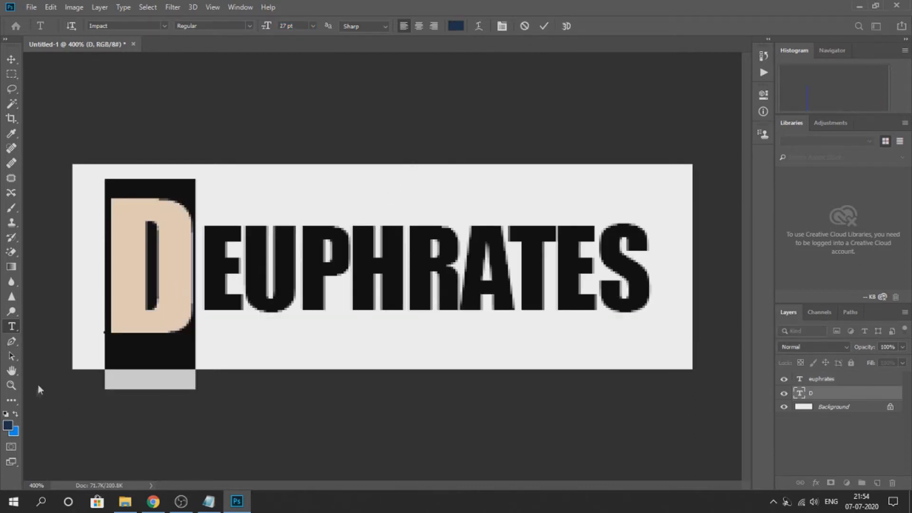
pyautogui.click(16, 412)
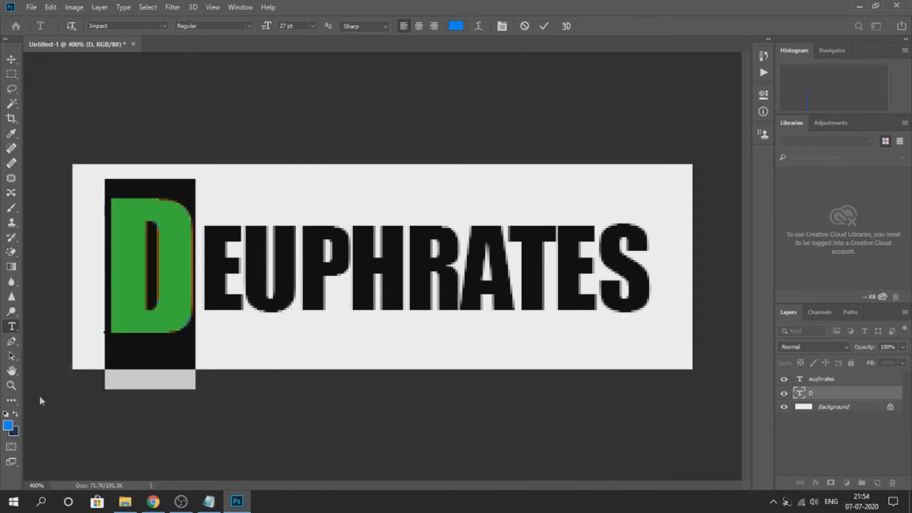
pyautogui.click(456, 26)
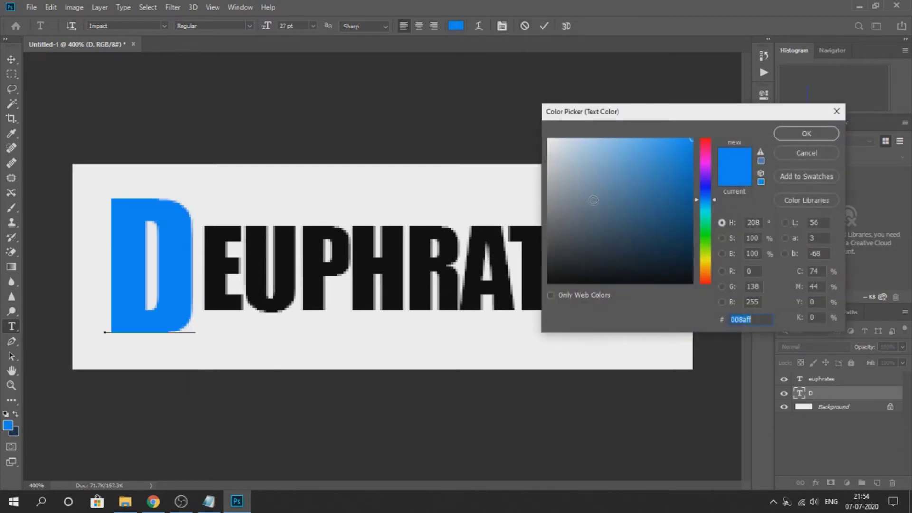
pyautogui.moveTo(695, 196); pyautogui.dragTo(708, 204)
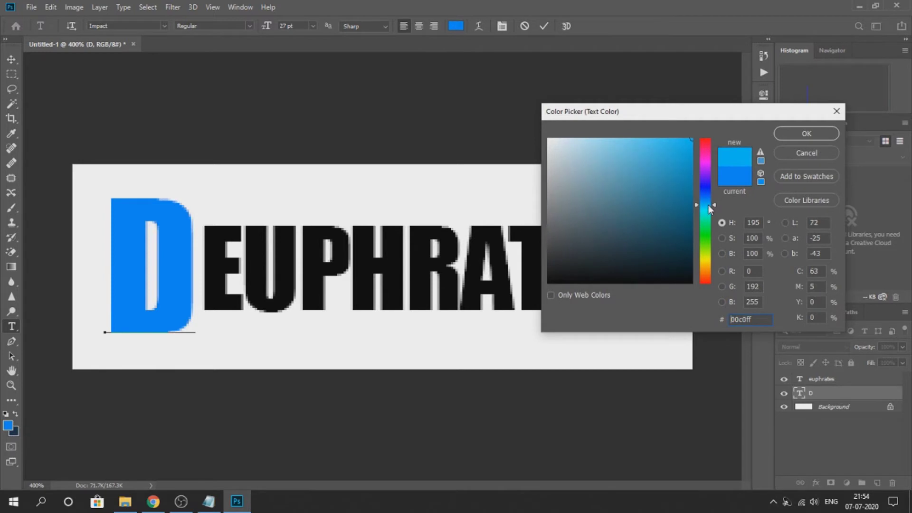
pyautogui.click(809, 135)
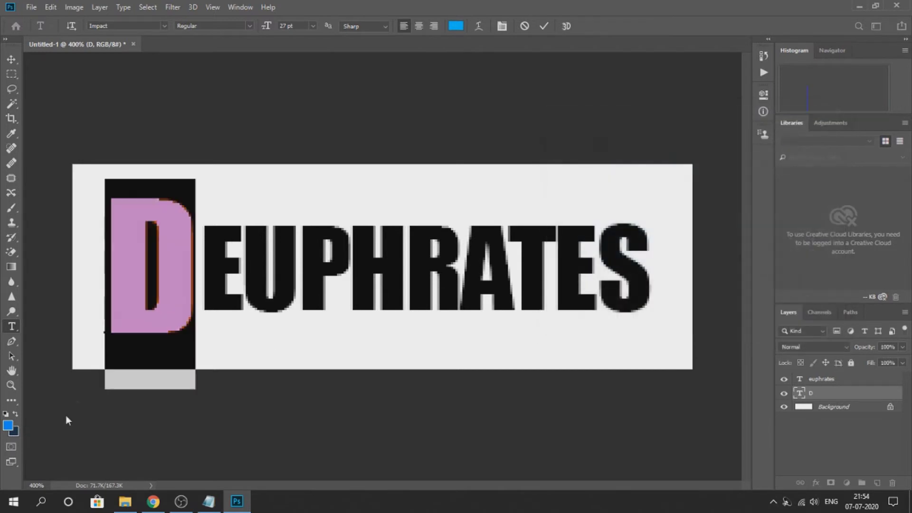
pyautogui.click(544, 26)
# - Change the font of the EUPHRATES text to Consolas in the Bold style
pyautogui.moveTo(216, 257); pyautogui.dragTo(694, 233)
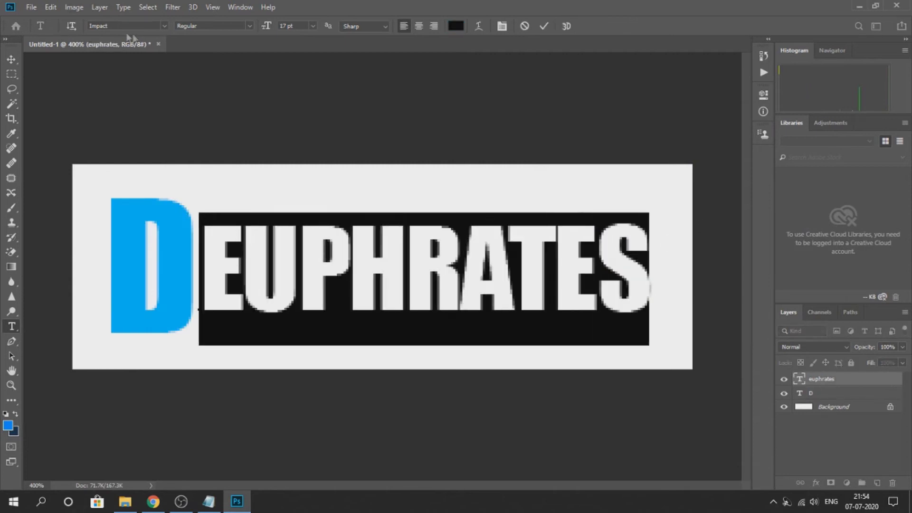
pyautogui.click(163, 24)
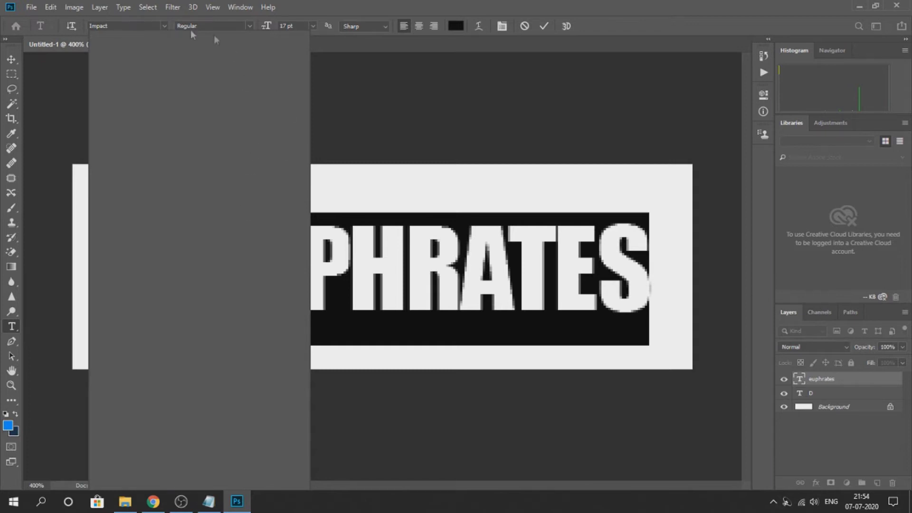
pyautogui.click(165, 25)
pyautogui.click(163, 25)
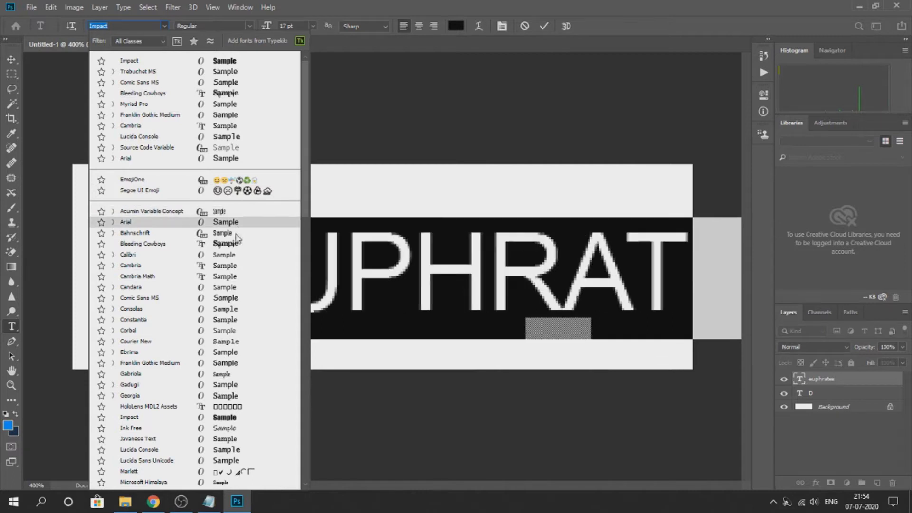
pyautogui.click(237, 308)
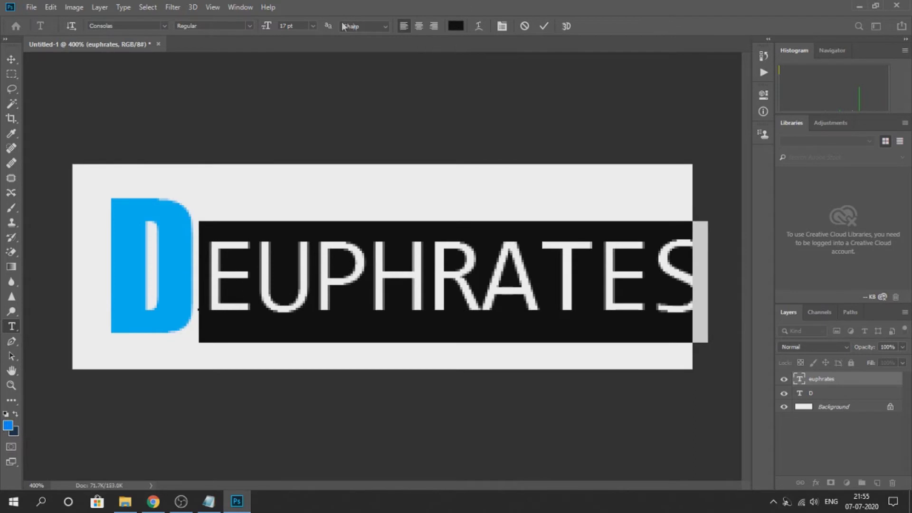
pyautogui.click(250, 25)
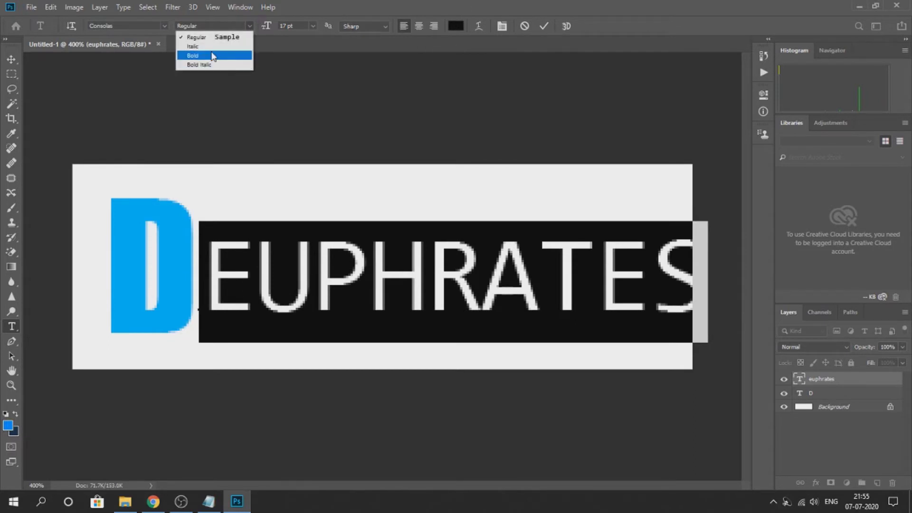
pyautogui.click(191, 54)
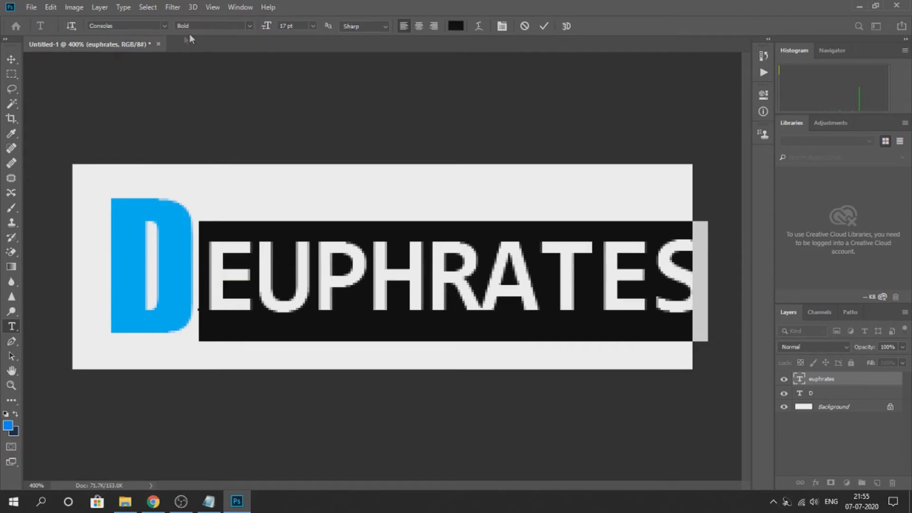
# - Set the EUPHRATES text to 15 pt, move it up slightly beside the D, and commit it
pyautogui.click(301, 23)
pyautogui.press('Down')
pyautogui.press('Down')
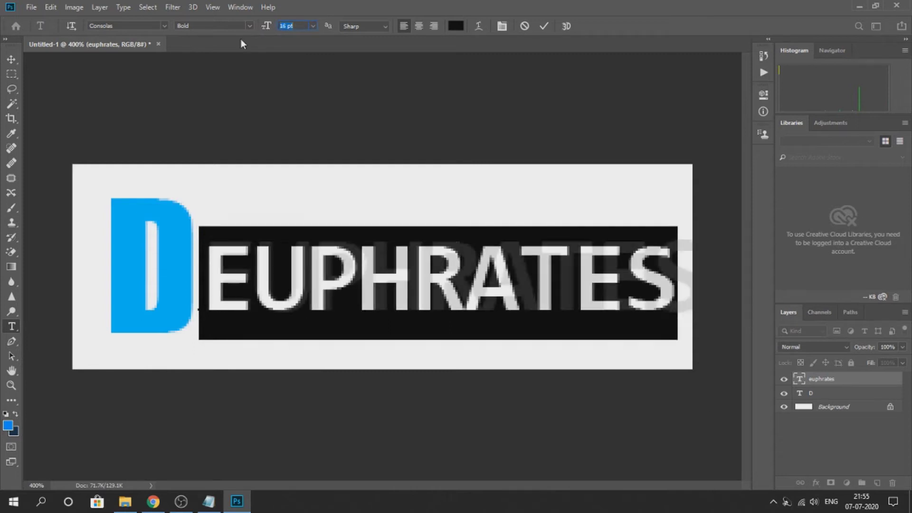
pyautogui.click(300, 285)
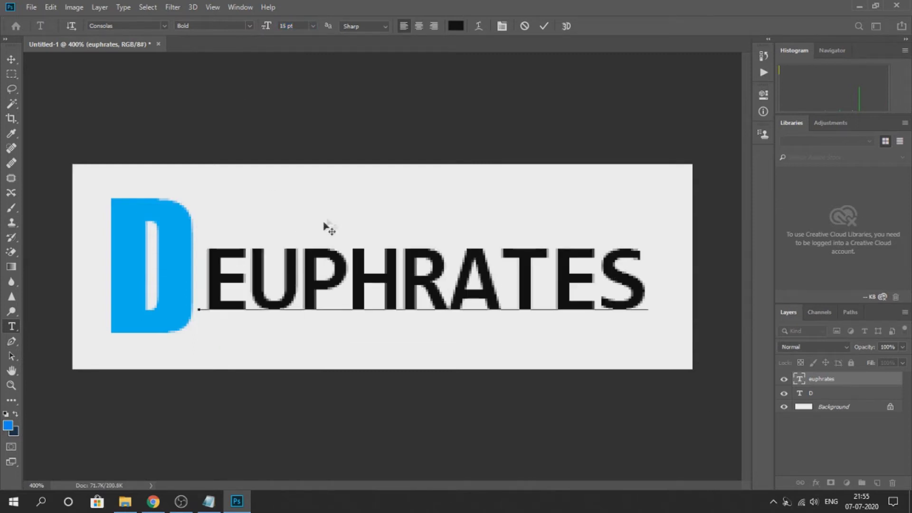
pyautogui.moveTo(340, 201); pyautogui.dragTo(327, 206)
pyautogui.click(545, 26)
# - Begin saving the logo under a new name with JPEG as the file type
pyautogui.click(32, 8)
pyautogui.click(40, 125)
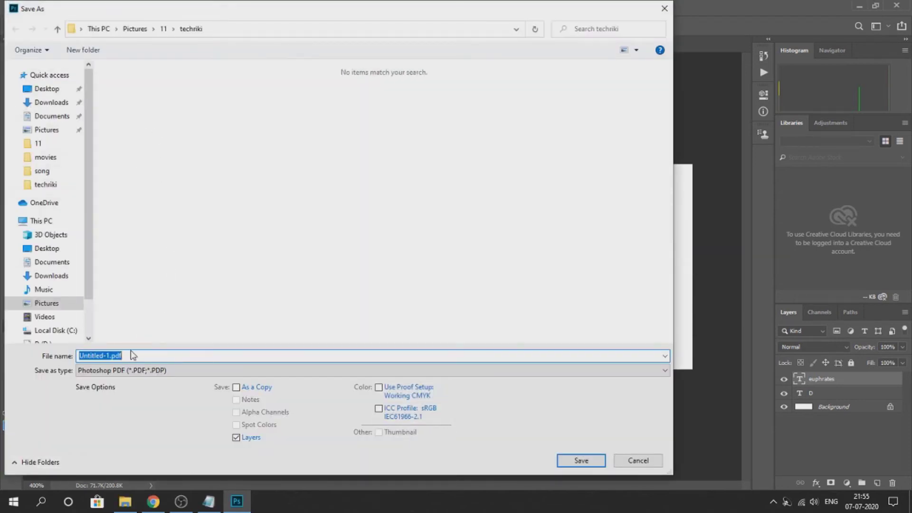
pyautogui.click(136, 371)
pyautogui.click(137, 259)
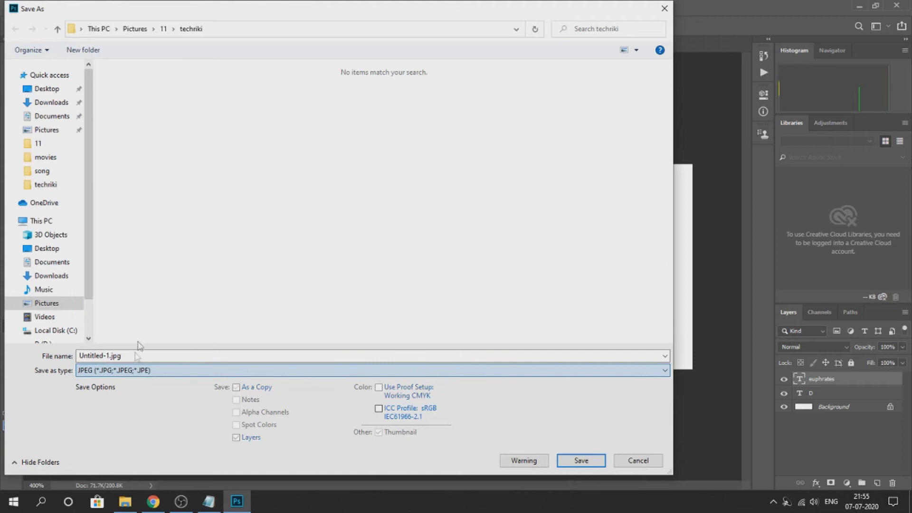
# - Create a folder called "New folder" inside the techriki folder and open it as the save location
pyautogui.click(197, 103)
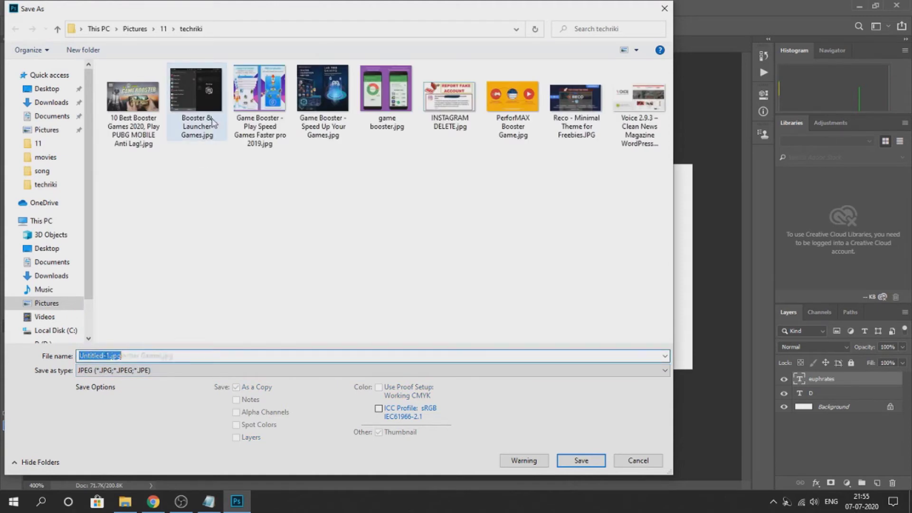
pyautogui.rightClick(181, 196)
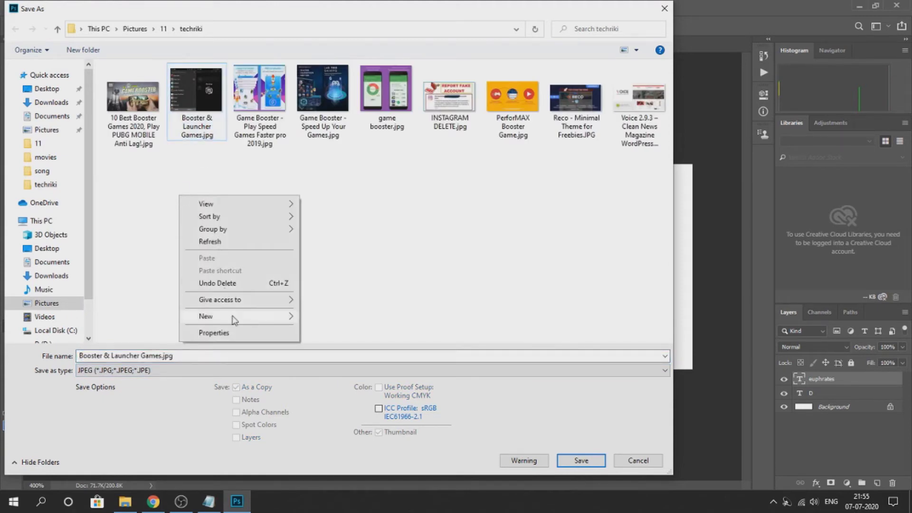
pyautogui.moveTo(227, 312)
pyautogui.click(328, 315)
pyautogui.press('Return')
pyautogui.doubleClick(141, 121)
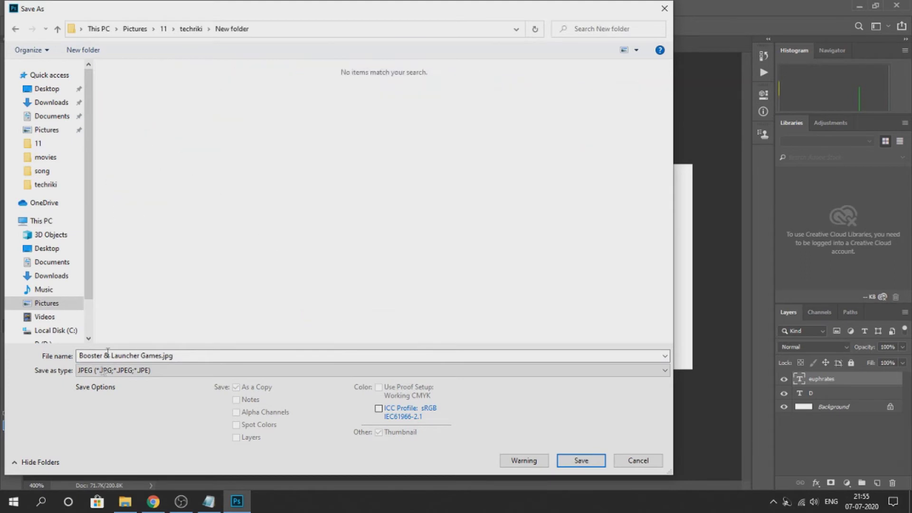
# - Replace the suggested file name with one for the logo and save the JPEG at Medium quality 7
pyautogui.tripleClick(169, 360)
pyautogui.write('n')
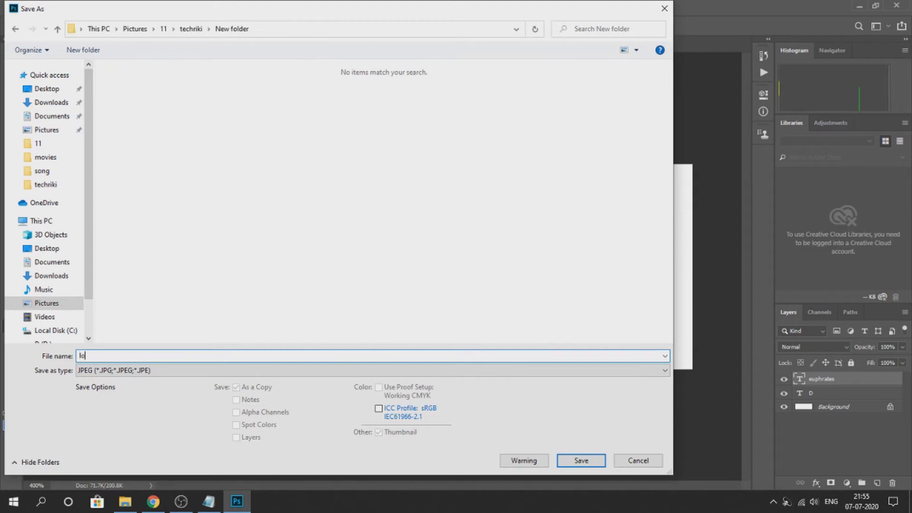
pyautogui.press('Return')
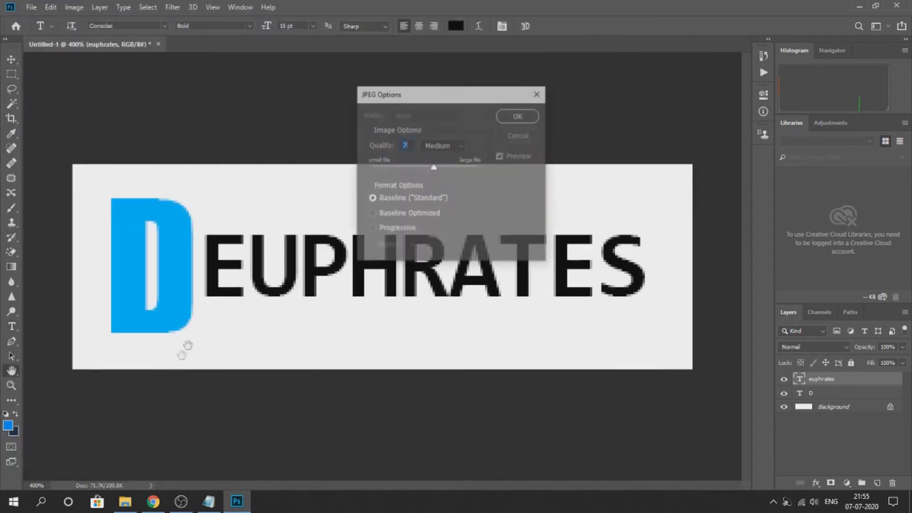
pyautogui.click(518, 116)
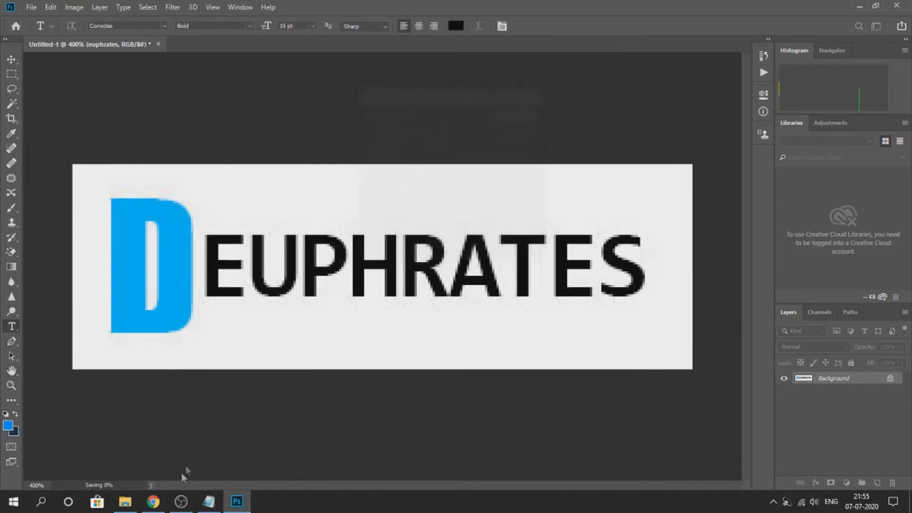
# - Switch to Chrome and upload logo.jpg from the New folder inside techriki as the theme panel's logo image
pyautogui.click(161, 503)
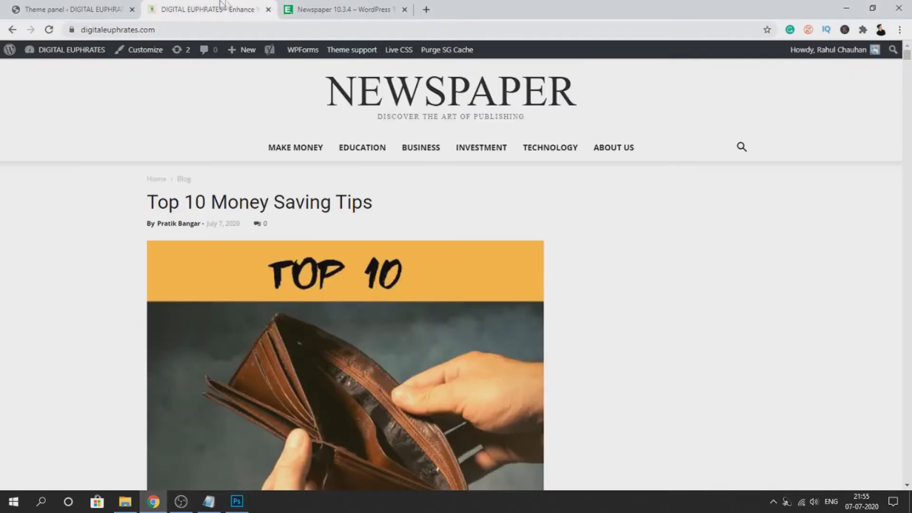
pyautogui.hotkey('ctrl', 'shift', 'Tab')
pyautogui.click(482, 198)
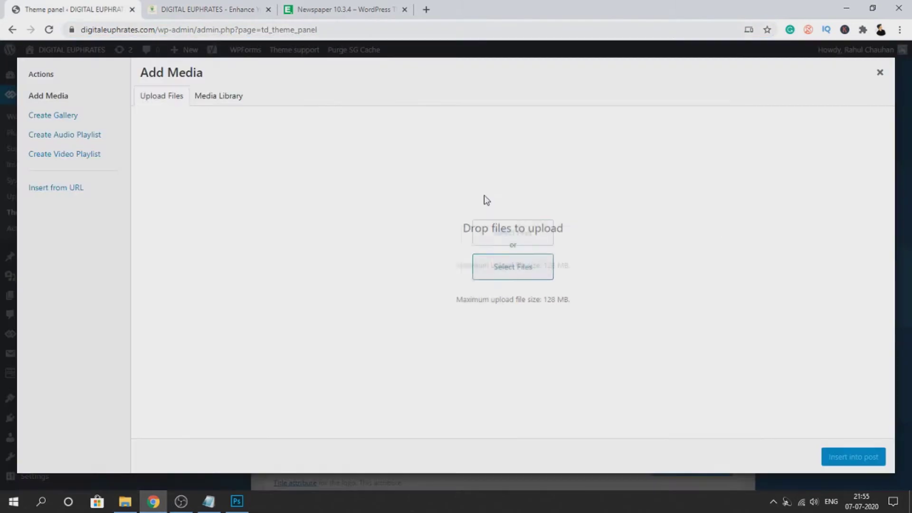
pyautogui.click(512, 269)
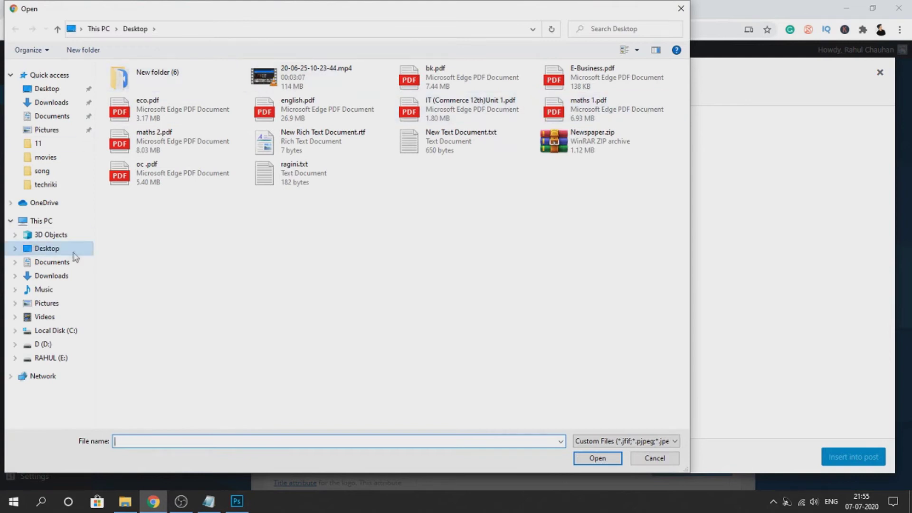
pyautogui.click(58, 144)
pyautogui.doubleClick(192, 83)
pyautogui.doubleClick(139, 116)
pyautogui.doubleClick(151, 102)
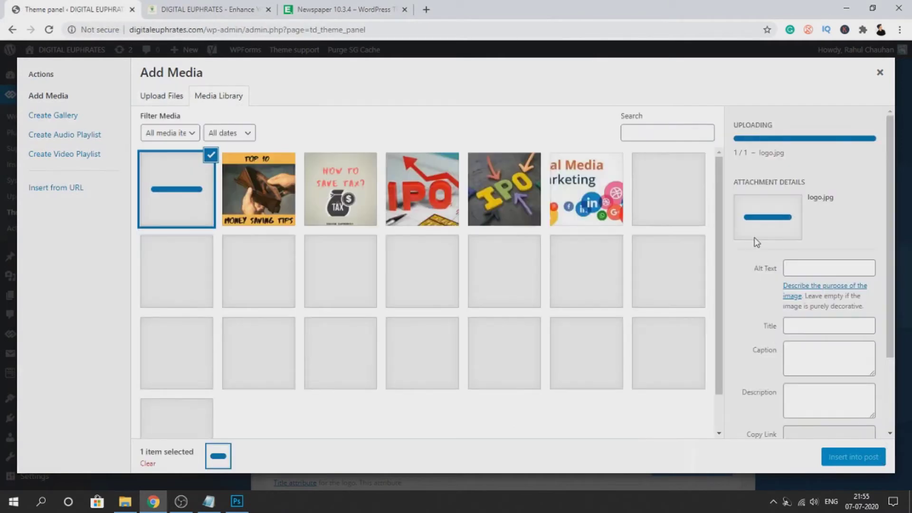
# - Copy the name digitaleuphrates from the web address of the site's front page
pyautogui.click(164, 4)
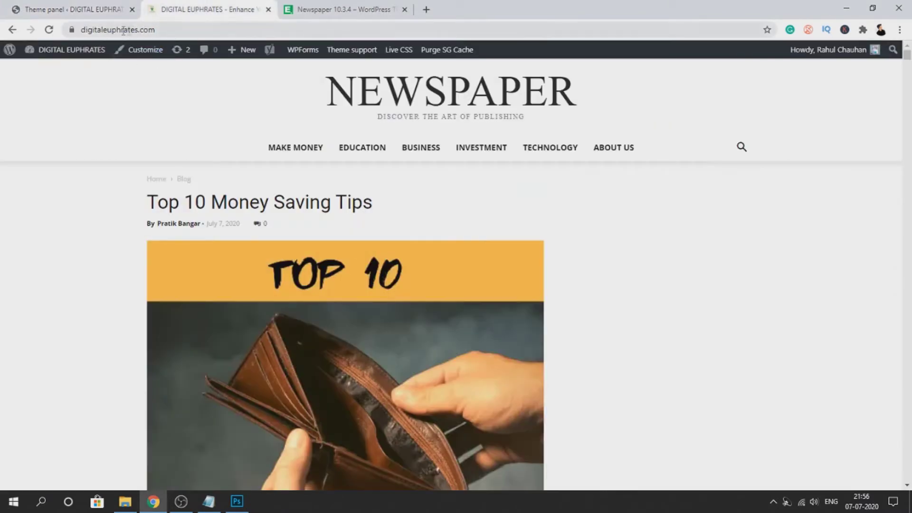
pyautogui.moveTo(139, 30); pyautogui.dragTo(97, 31)
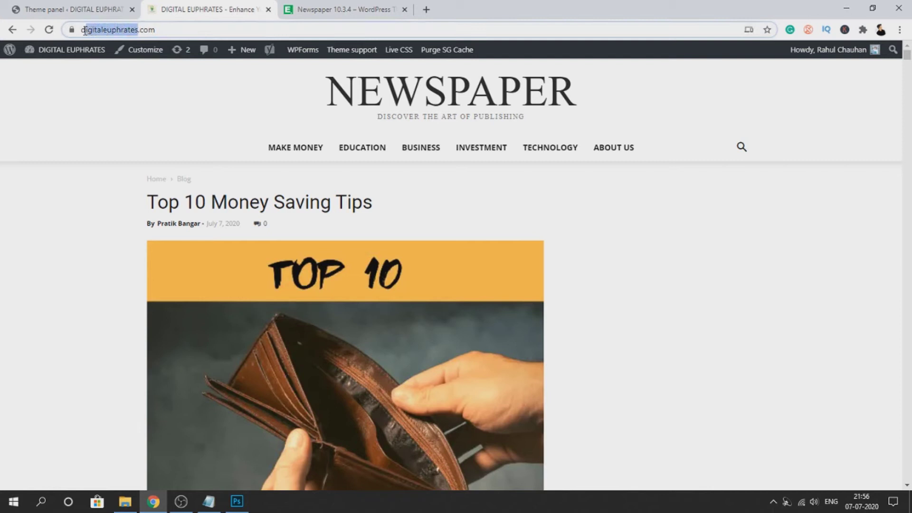
pyautogui.rightClick(129, 30)
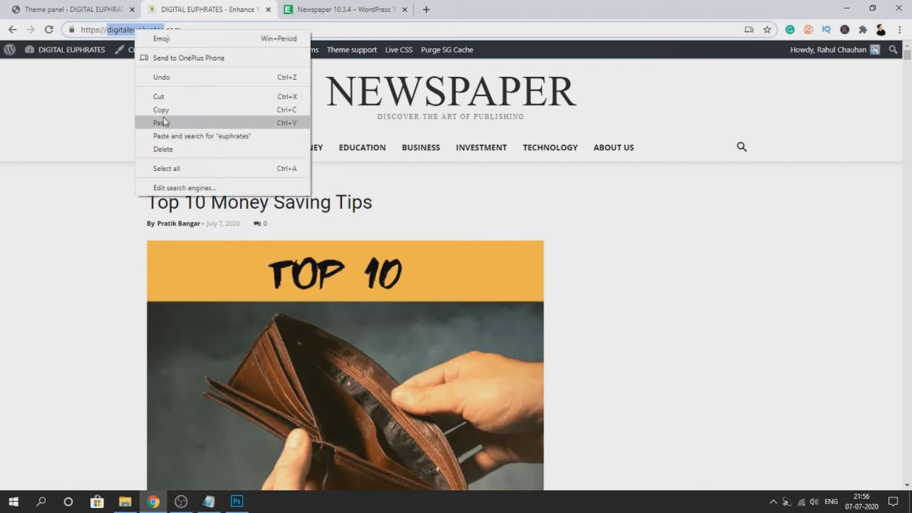
pyautogui.click(167, 117)
pyautogui.rightClick(153, 29)
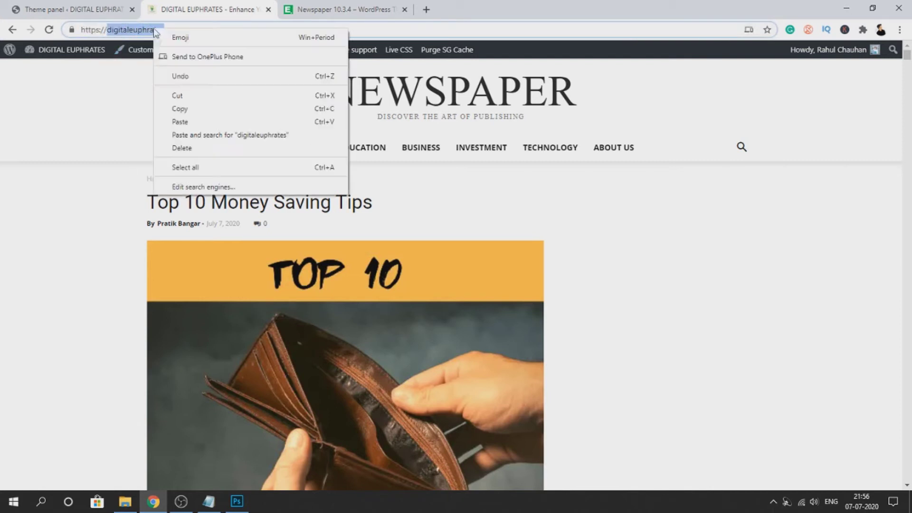
pyautogui.click(189, 108)
# - Set the alt text of the uploaded logo.jpg to digitaleuphrates
pyautogui.click(45, 5)
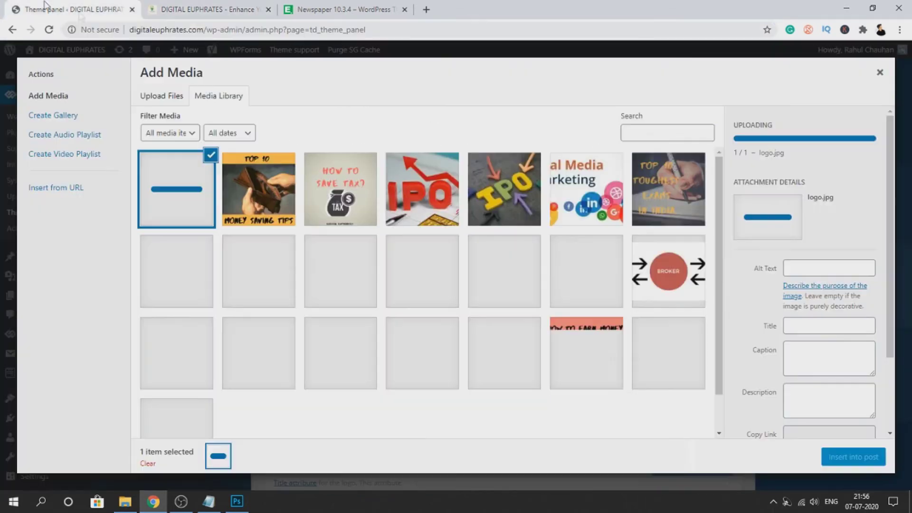
pyautogui.click(836, 269)
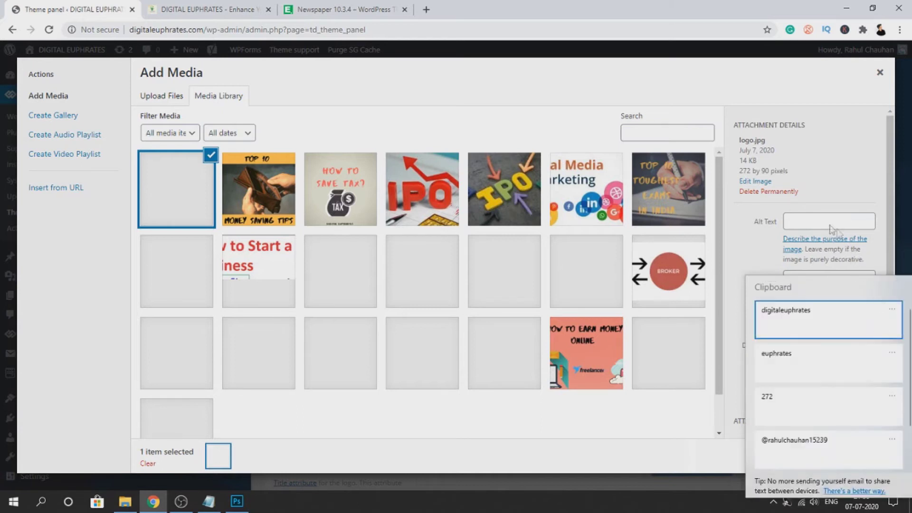
pyautogui.click(825, 220)
pyautogui.click(810, 222)
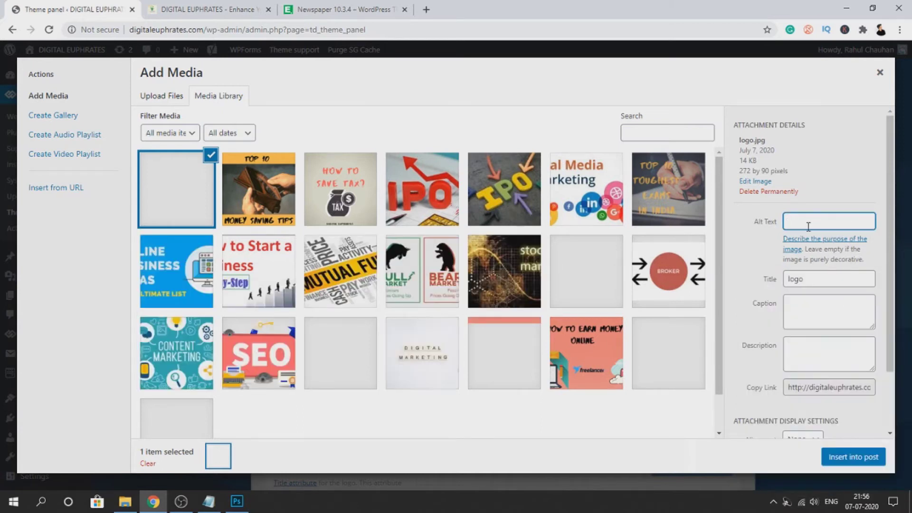
pyautogui.press('super')
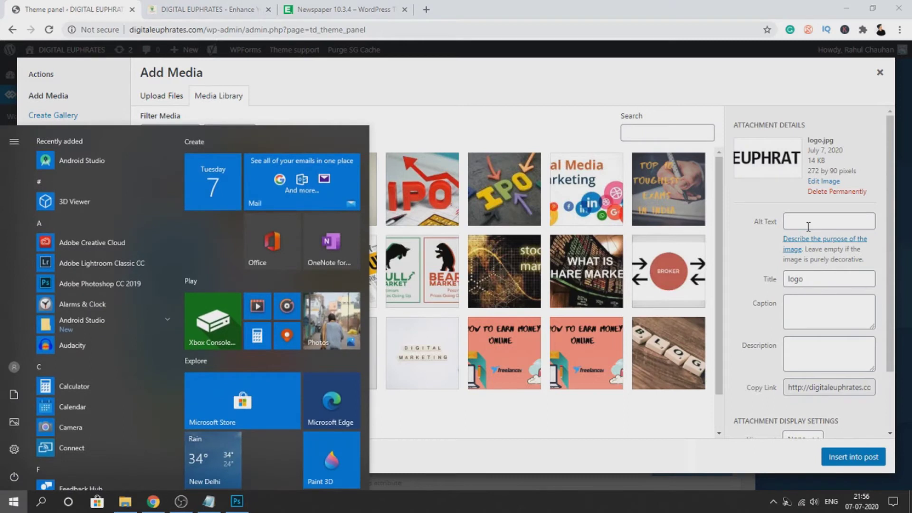
pyautogui.click(807, 228)
pyautogui.hotkey('ctrl', 'v')
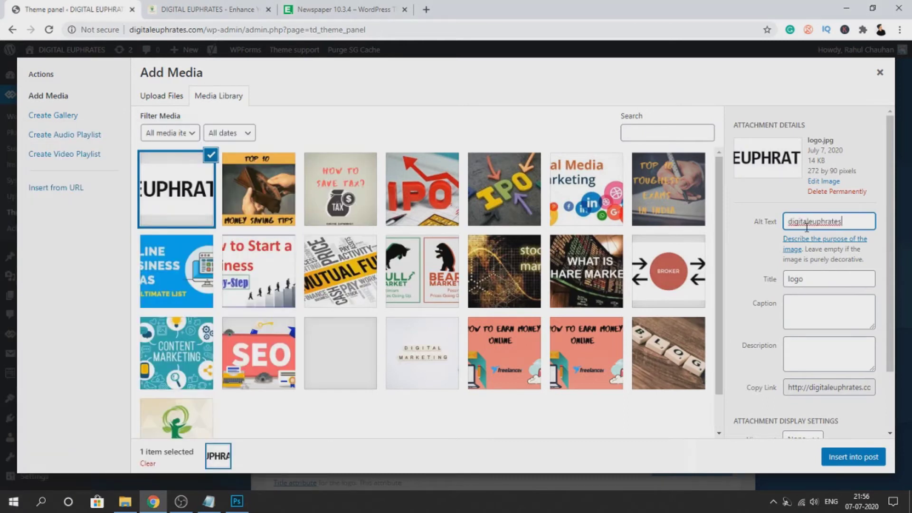
# - Save the theme panel settings with logo.jpg inserted as the logo and check the header on the reloaded front page
pyautogui.click(854, 456)
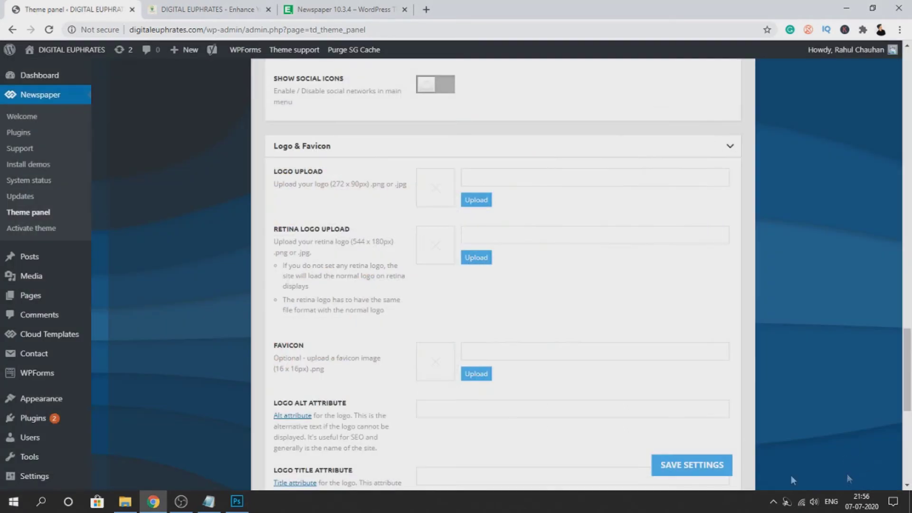
pyautogui.click(693, 466)
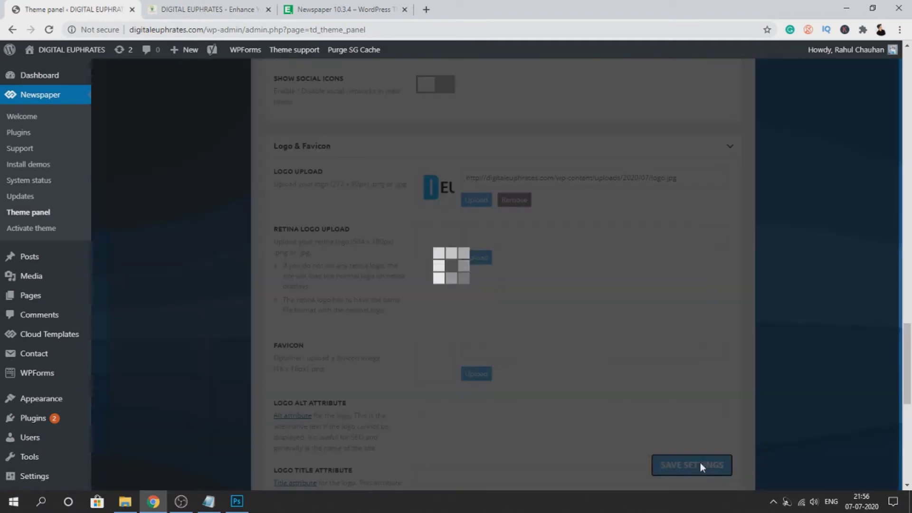
pyautogui.click(209, 10)
pyautogui.click(49, 33)
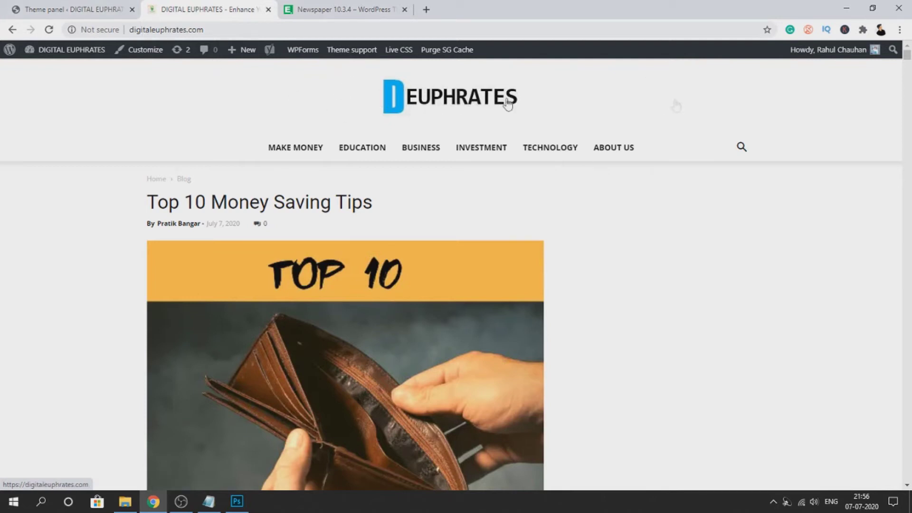
# - Look up the required favicon image size in the theme panel's Logo & Favicon settings
pyautogui.click(20, 4)
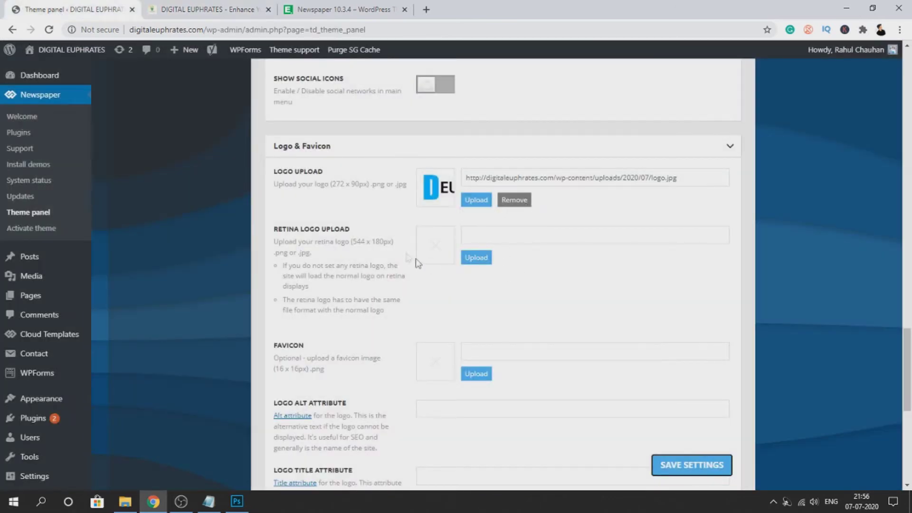
pyautogui.scroll(-4, 233, 205)
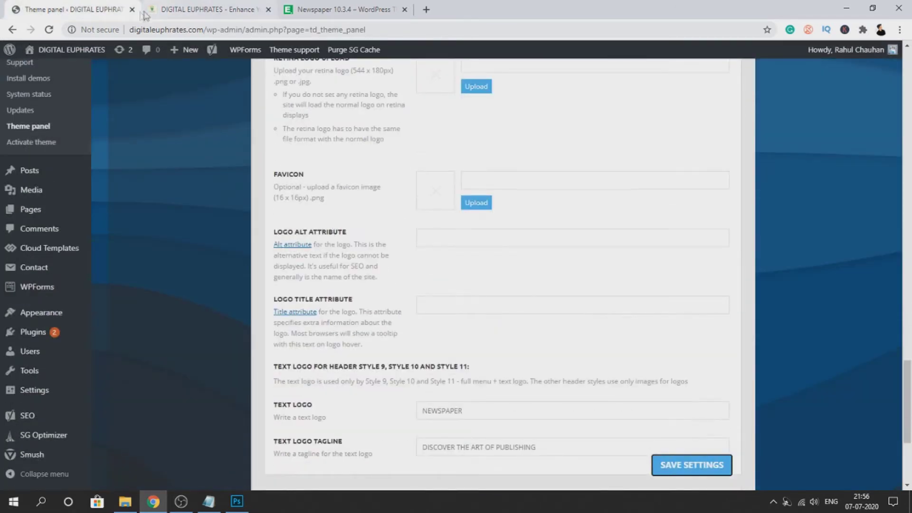
pyautogui.click(172, 14)
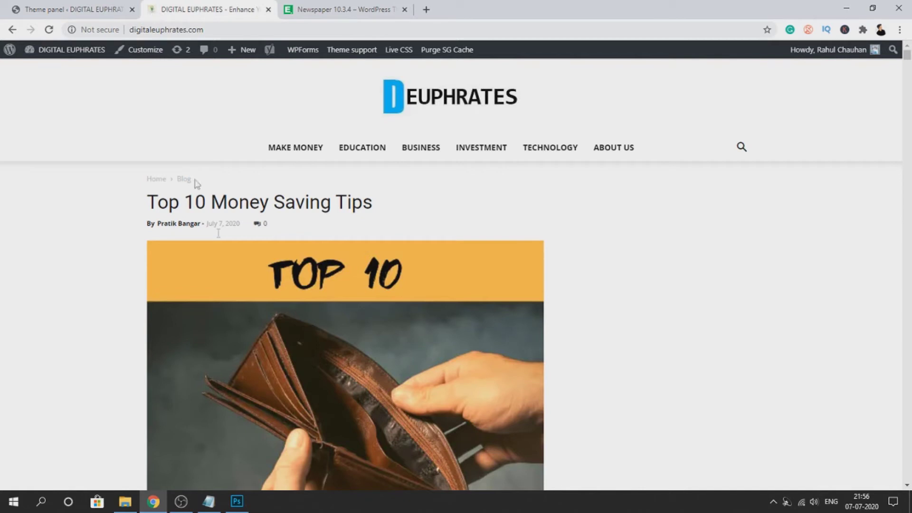
pyautogui.click(237, 502)
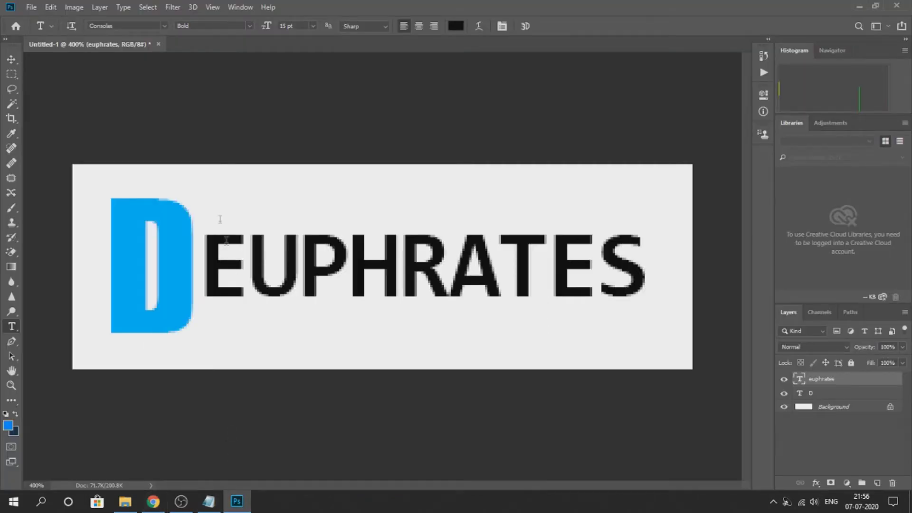
pyautogui.click(153, 502)
pyautogui.click(71, 10)
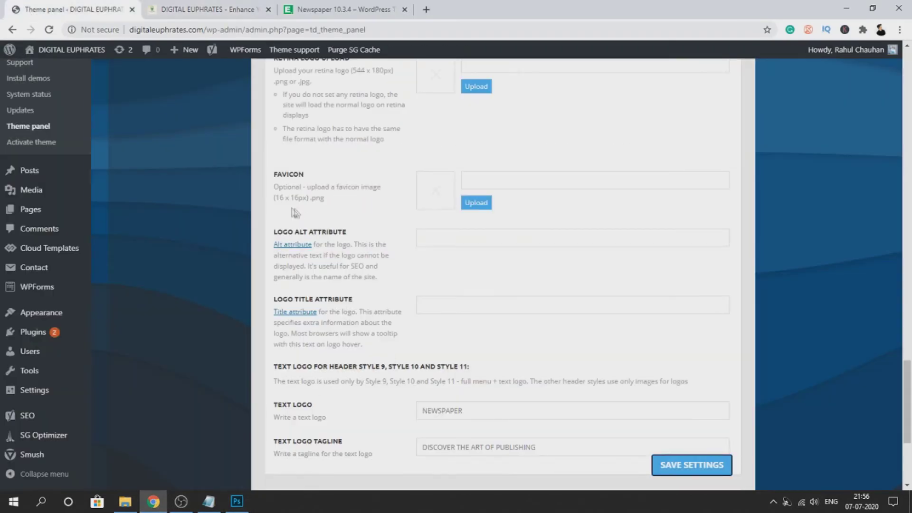
pyautogui.moveTo(276, 199); pyautogui.dragTo(298, 199)
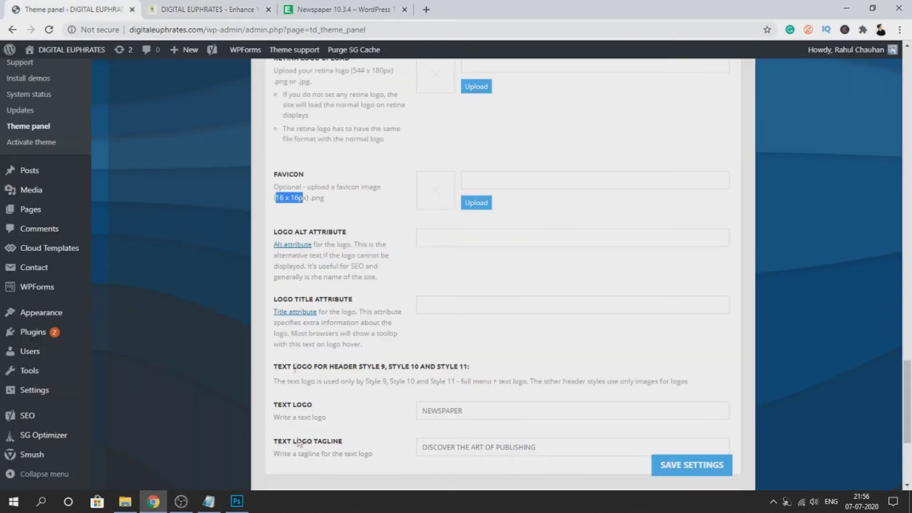
# - Switch to Photoshop and create a new 16 x 16 pixel document for the favicon
pyautogui.hotkey('alt', 'Tab')
pyautogui.click(31, 8)
pyautogui.press('Escape')
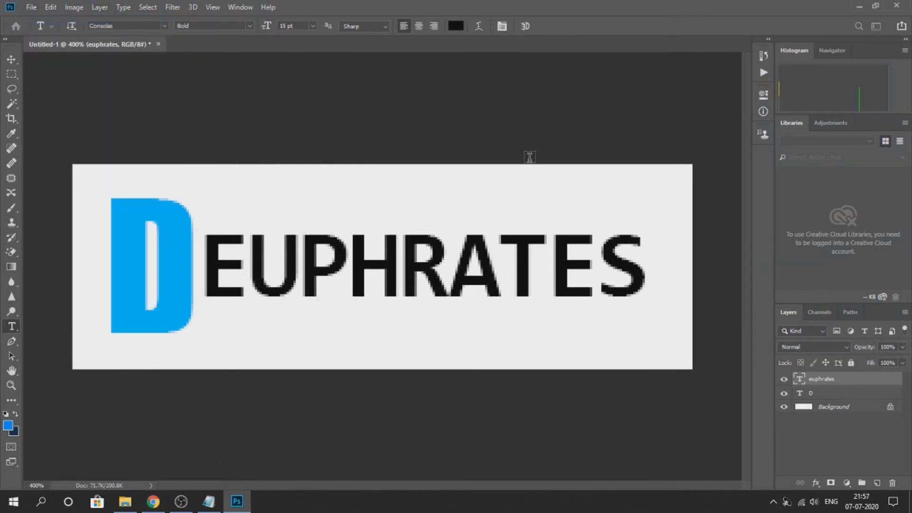
pyautogui.hotkey('ctrl', 'n')
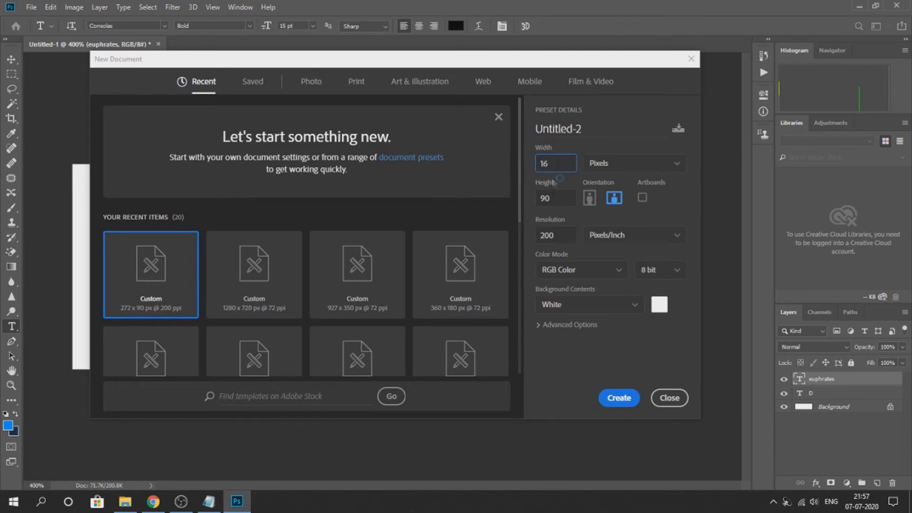
pyautogui.press('Tab')
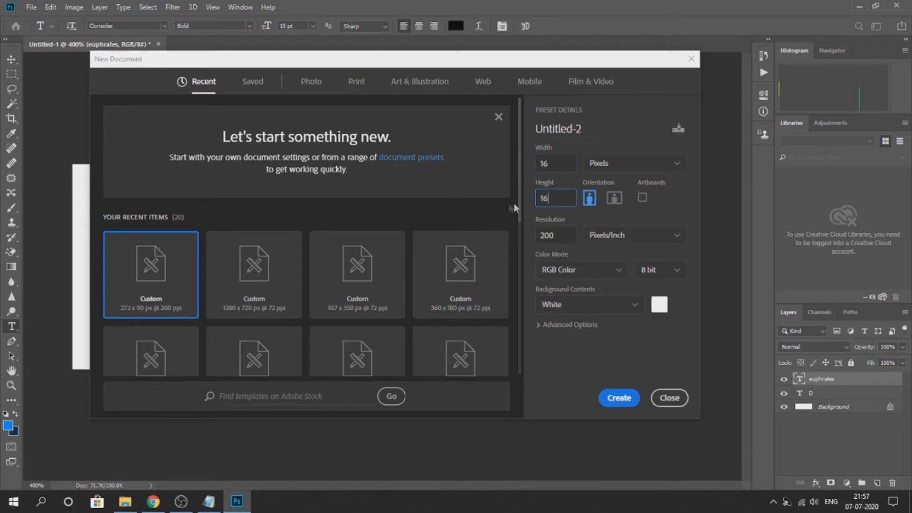
pyautogui.click(632, 394)
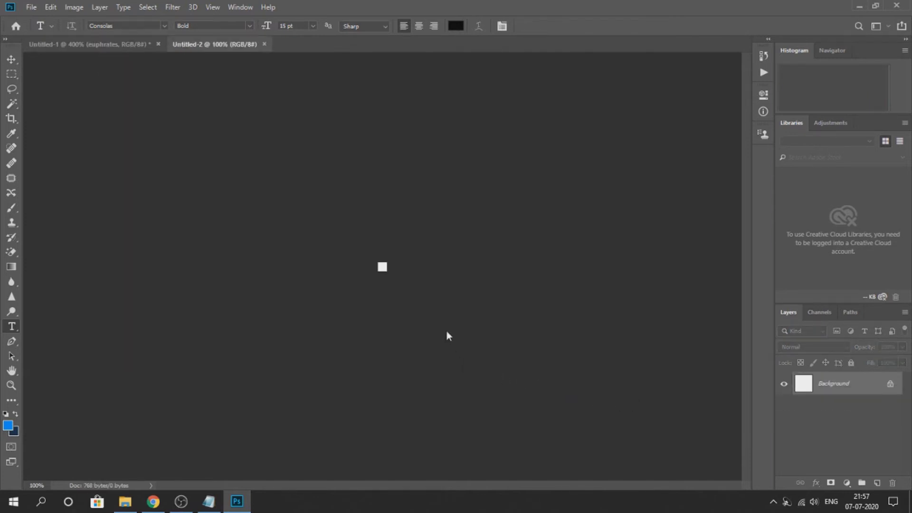
# - Fill the 16 x 16 px canvas with the blue foreground colour 008aff using the Gradient tool
pyautogui.hotkey('ctrl', '+')
pyautogui.hotkey('ctrl', '+')
pyautogui.hotkey('ctrl', '+')
pyautogui.hotkey('ctrl', '+')
pyautogui.hotkey('ctrl', '+')
pyautogui.hotkey('ctrl', '+')
pyautogui.hotkey('ctrl', '+')
pyautogui.hotkey('ctrl', '+')
pyautogui.hotkey('ctrl', '+')
pyautogui.hotkey('ctrl', '+')
pyautogui.hotkey('ctrl', '+')
pyautogui.hotkey('ctrl', '+')
pyautogui.hotkey('ctrl', '+')
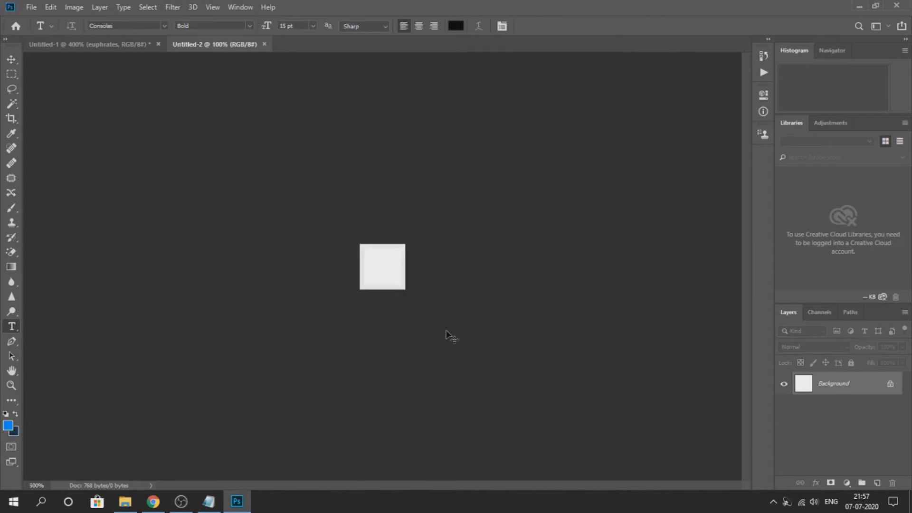
pyautogui.hotkey('ctrl', '-')
pyautogui.hotkey('ctrl', '-')
pyautogui.hotkey('ctrl', '+')
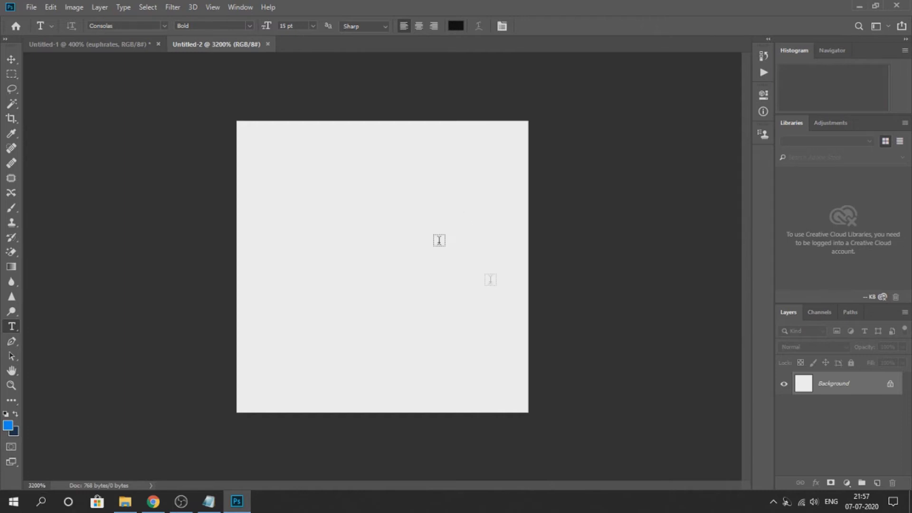
pyautogui.click(8, 425)
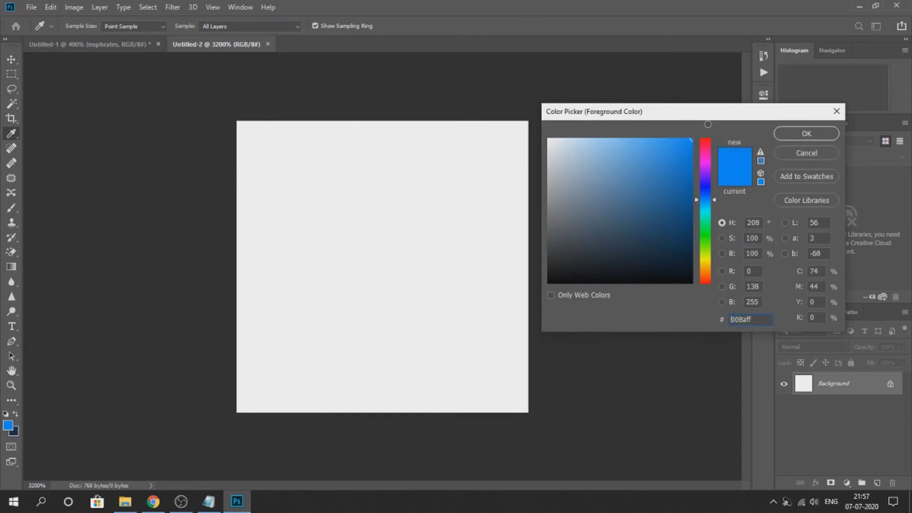
pyautogui.click(807, 134)
pyautogui.click(12, 119)
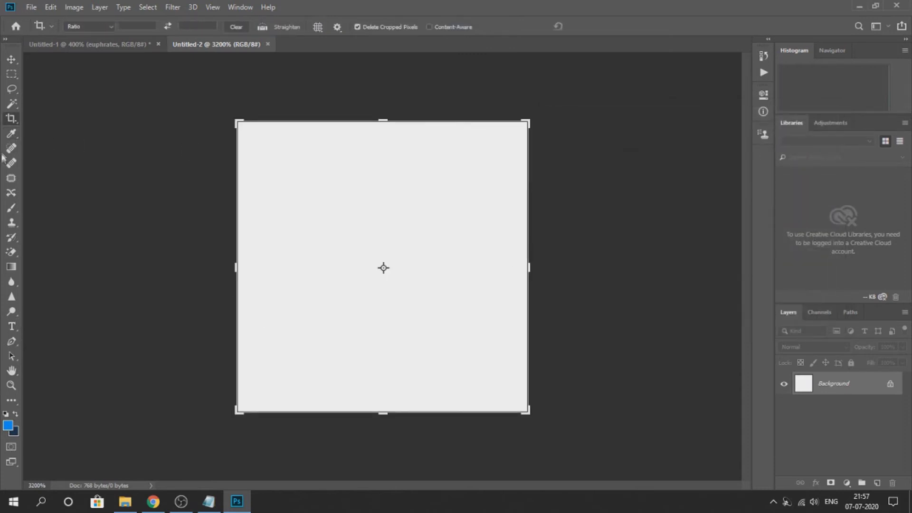
pyautogui.click(14, 174)
pyautogui.click(11, 266)
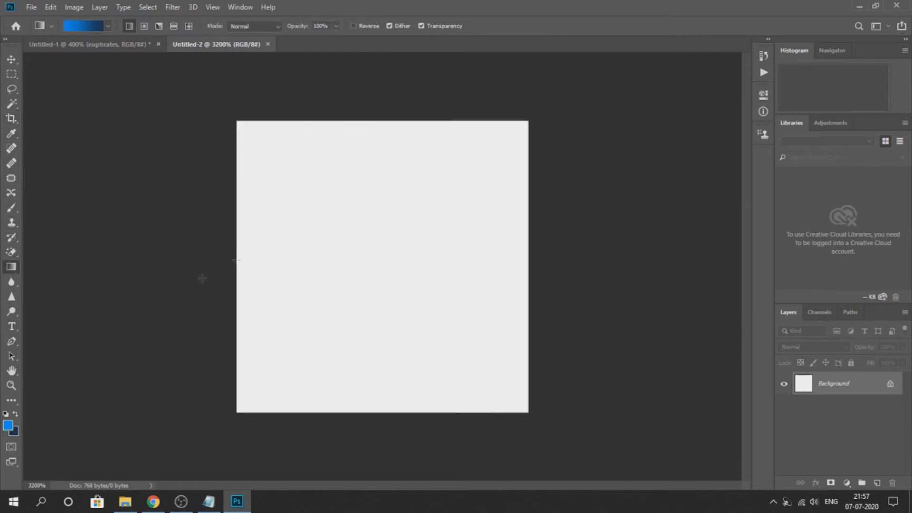
pyautogui.moveTo(248, 238); pyautogui.dragTo(796, 216)
pyautogui.moveTo(289, 183); pyautogui.dragTo(632, 201)
pyautogui.moveTo(468, 206); pyautogui.dragTo(545, 202)
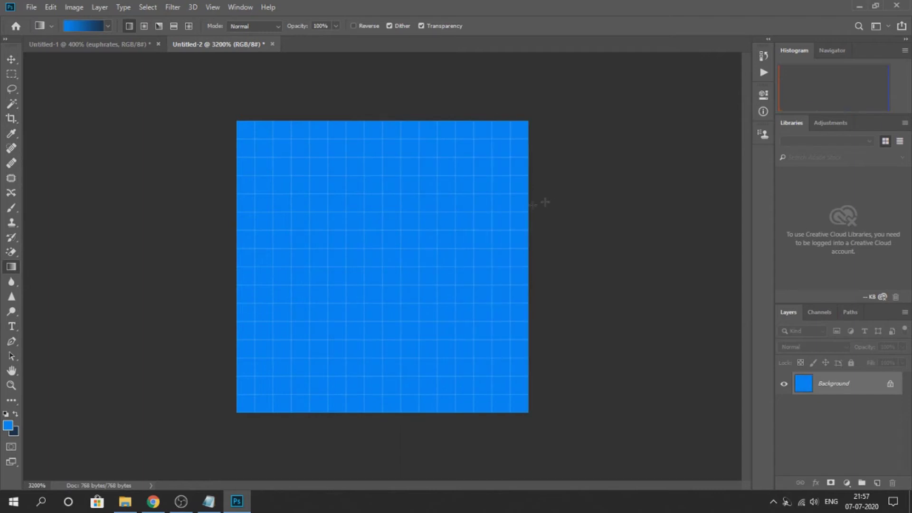
# - Choose the Type tool and set the foreground colour to white, ffffff
pyautogui.click(4, 60)
pyautogui.click(11, 326)
pyautogui.click(8, 425)
pyautogui.write('ffffff')
pyautogui.click(807, 133)
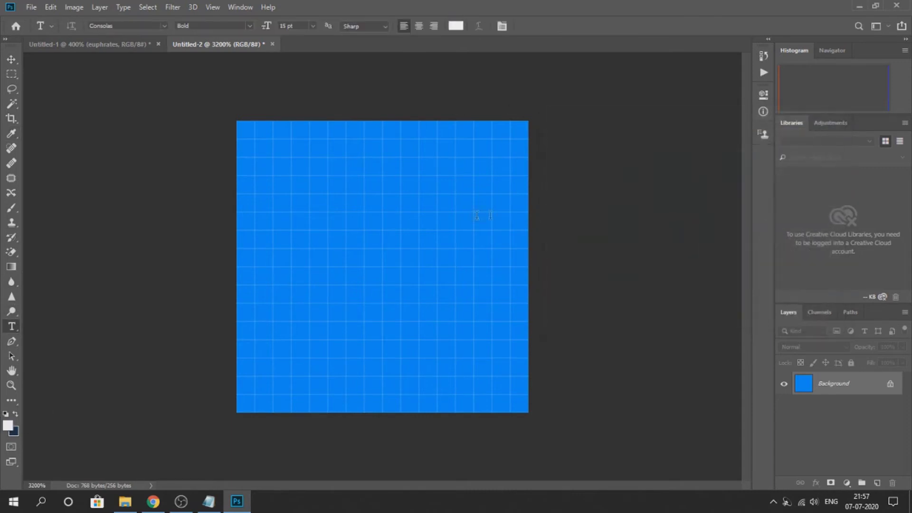
pyautogui.click(326, 223)
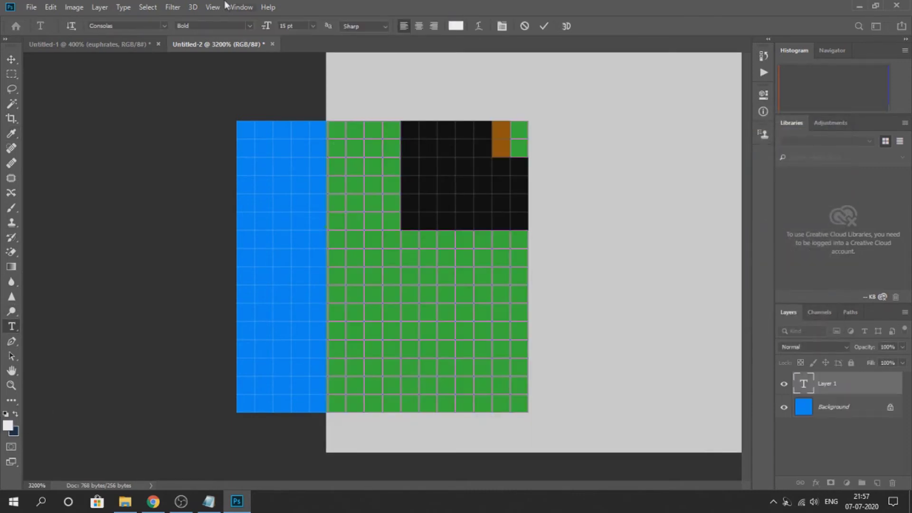
pyautogui.click(313, 25)
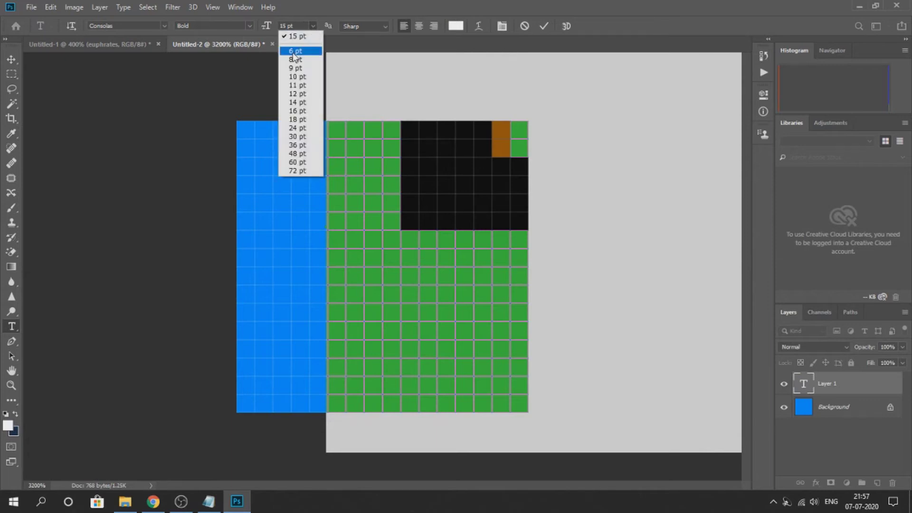
pyautogui.click(297, 48)
pyautogui.hotkey('ctrl', 'a')
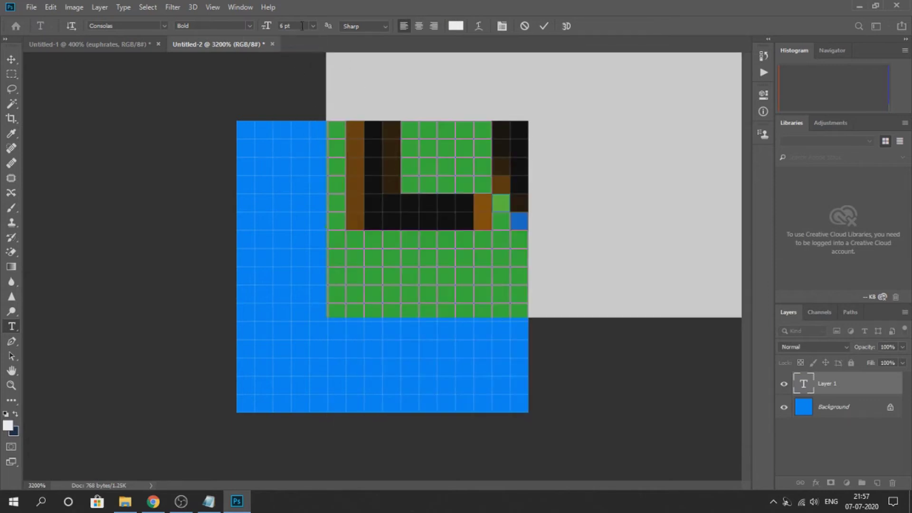
pyautogui.press('Down')
pyautogui.press('Down')
pyautogui.press('Down')
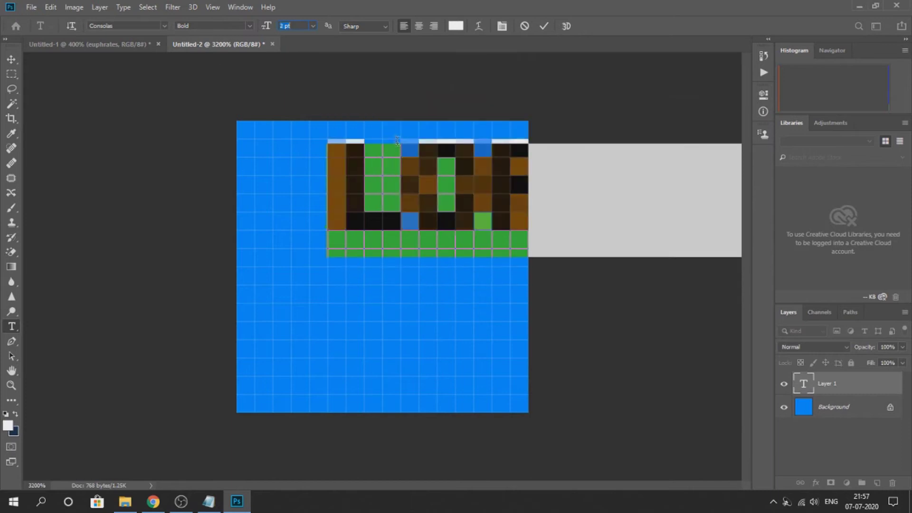
pyautogui.press('Up')
pyautogui.press('Up')
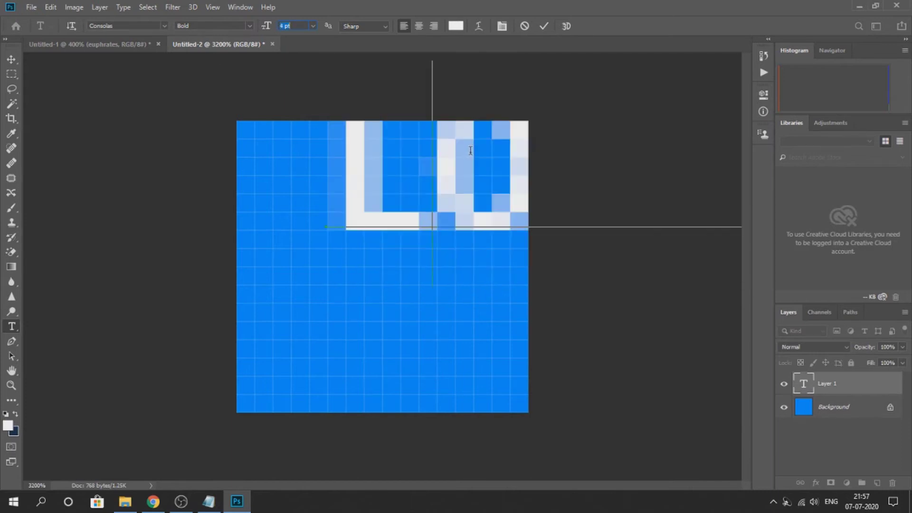
pyautogui.press('Escape')
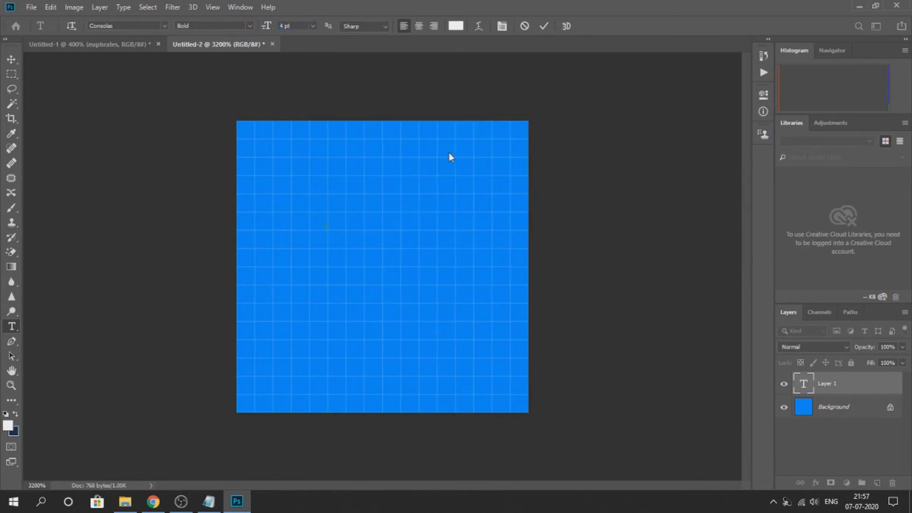
# - Add a white 7 pt letter D in Consolas Bold as a new text layer on the blue favicon canvas
pyautogui.click(307, 332)
pyautogui.press('BackSpace')
pyautogui.write('L')
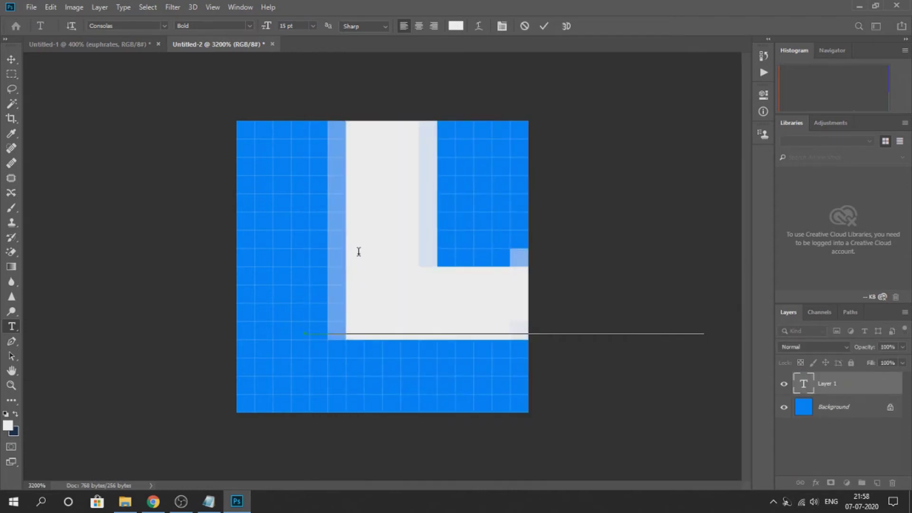
pyautogui.hotkey('ctrl', 'a')
pyautogui.click(300, 25)
pyautogui.write('2')
pyautogui.press('Return')
pyautogui.press('Up')
pyautogui.press('Up')
pyautogui.press('Up')
pyautogui.press('Up')
pyautogui.press('Up')
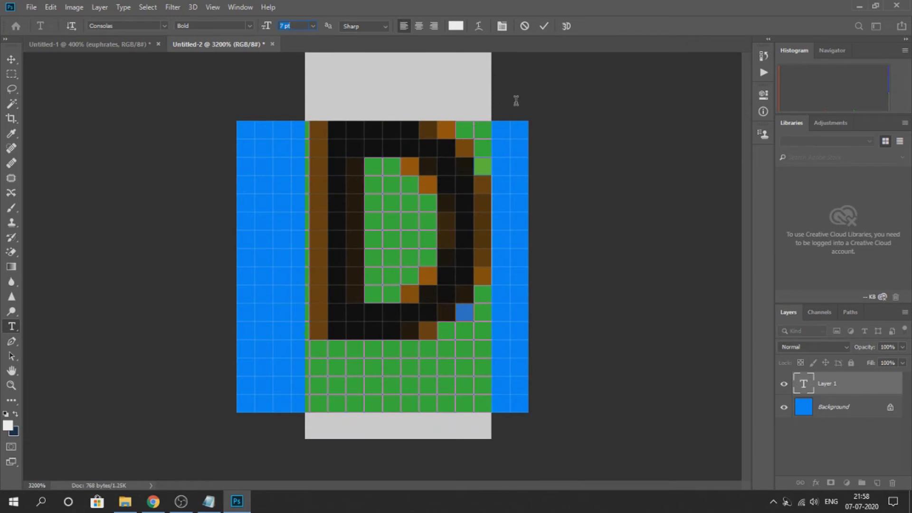
pyautogui.write('D')
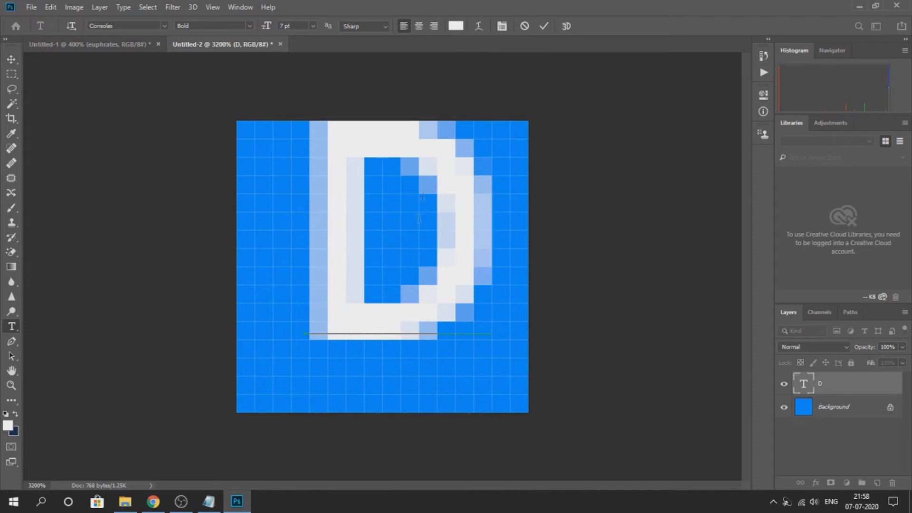
# - Move the letter D down to roughly the centre of the blue canvas and commit the text edit
pyautogui.click(324, 153)
pyautogui.press('Right')
pyautogui.hotkey('ctrl', '-')
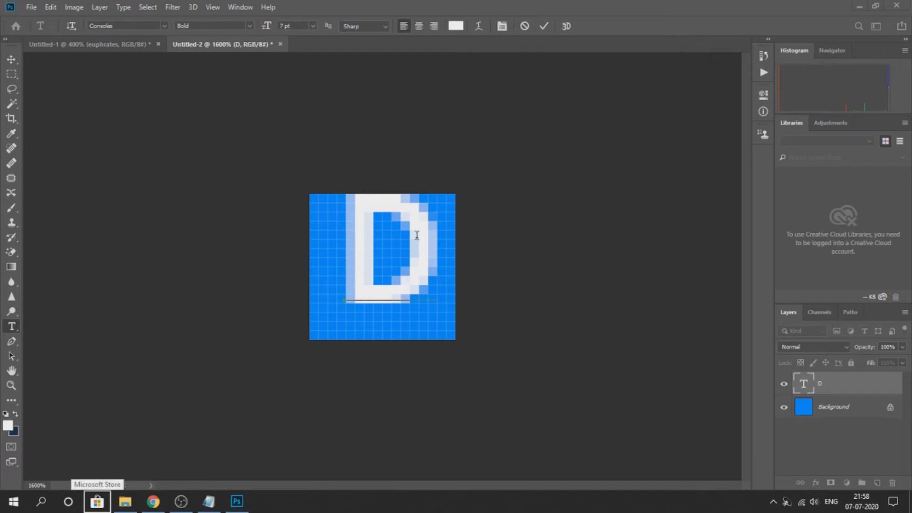
pyautogui.hotkey('ctrl', 't')
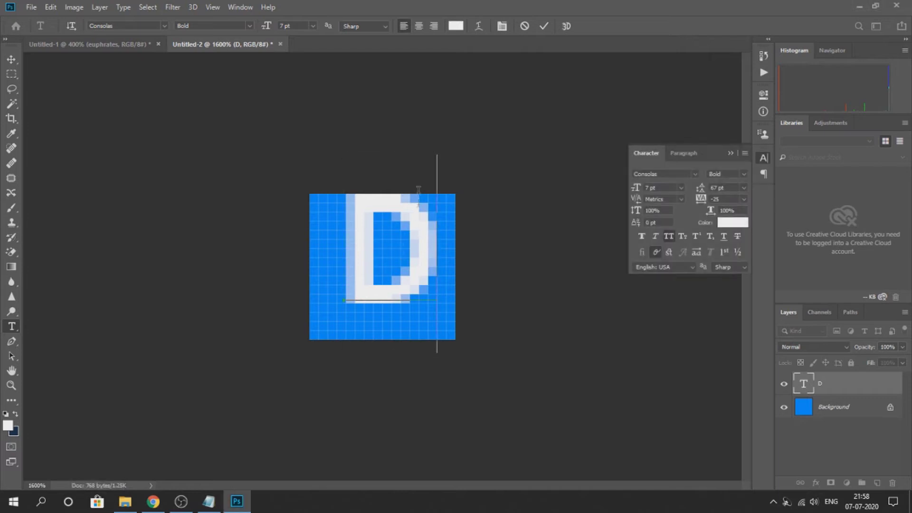
pyautogui.moveTo(390, 162); pyautogui.dragTo(383, 188)
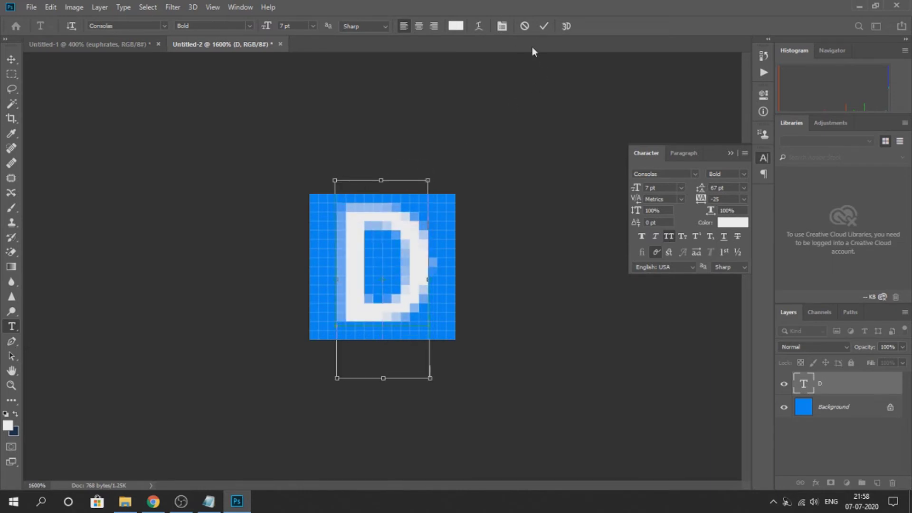
pyautogui.hotkey('ctrl', '+')
pyautogui.click(543, 27)
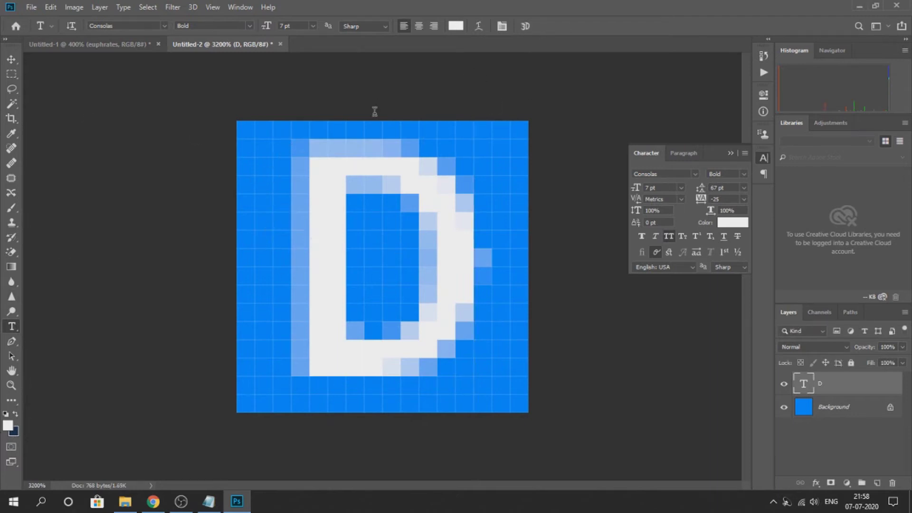
# - Save the favicon as fev.png in PNG format with the large file size option
pyautogui.click(30, 7)
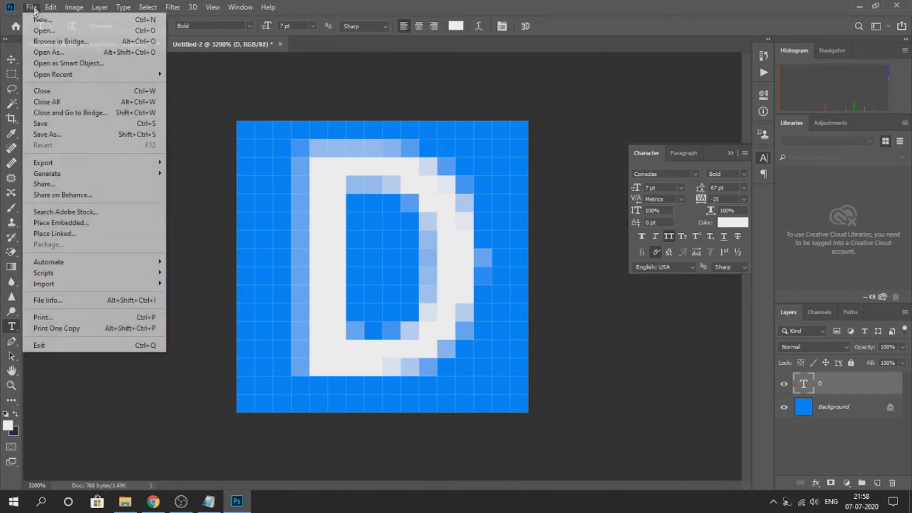
pyautogui.click(47, 134)
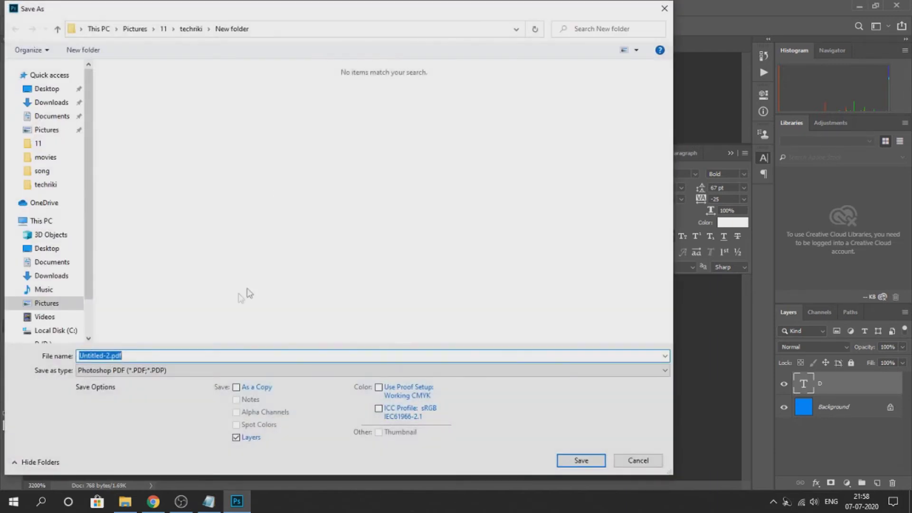
pyautogui.write('fev')
pyautogui.click(194, 370)
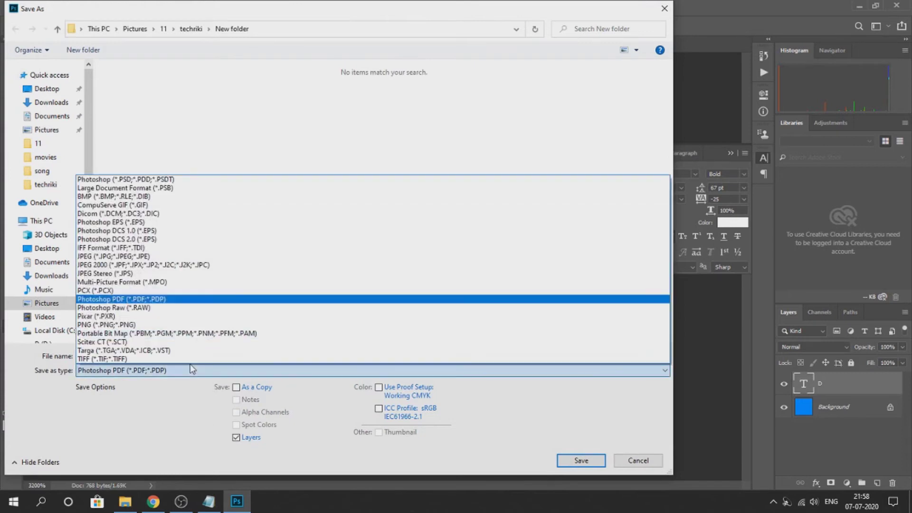
pyautogui.click(146, 325)
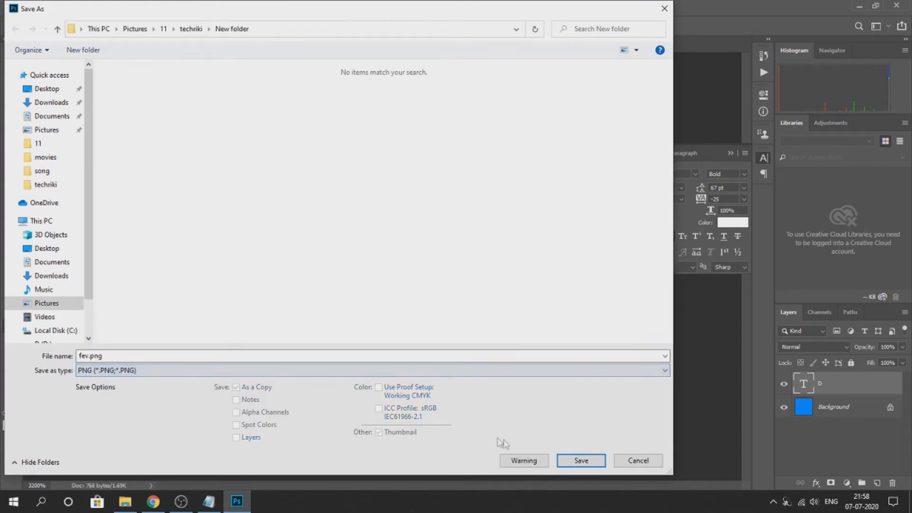
pyautogui.click(581, 461)
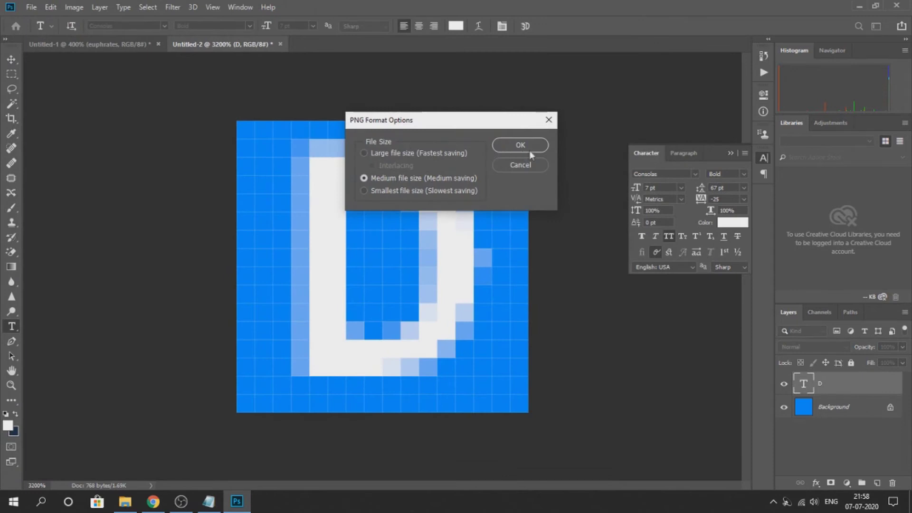
pyautogui.click(409, 154)
pyautogui.click(521, 145)
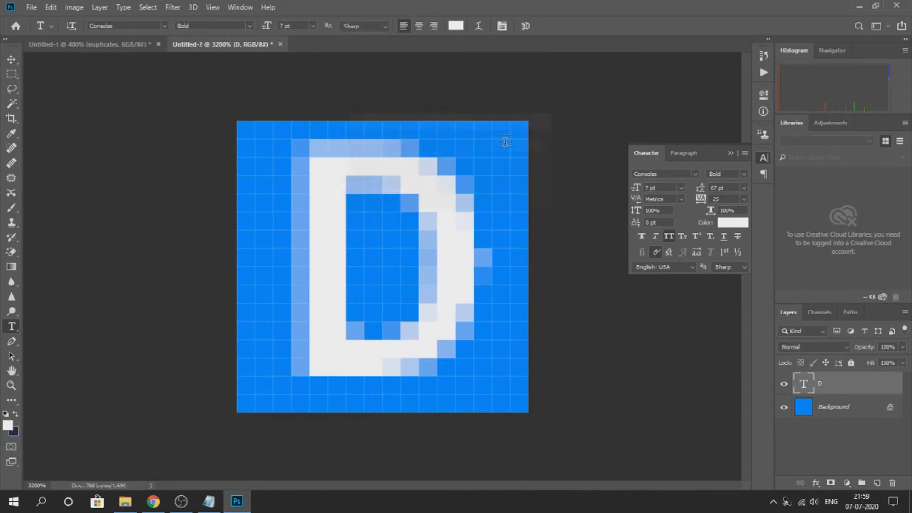
# - Switch to Chrome and upload fev.png as the Favicon image in the theme panel
pyautogui.click(154, 502)
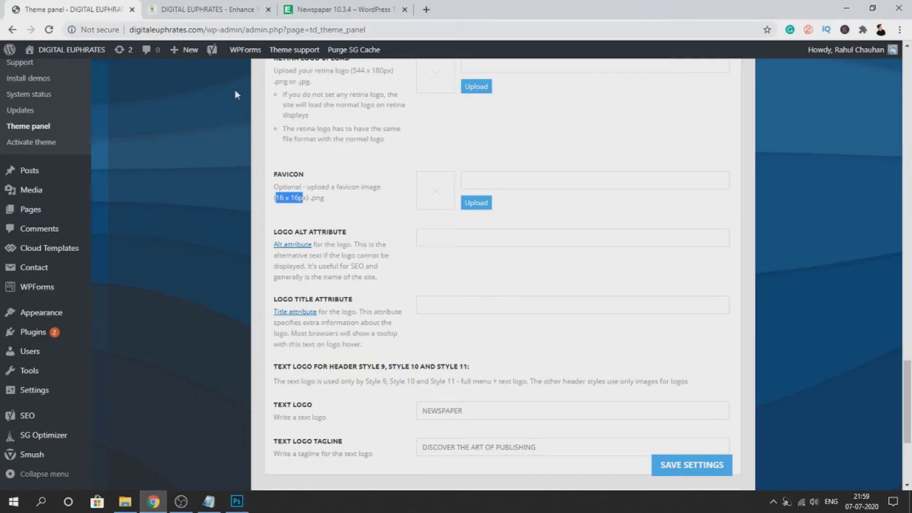
pyautogui.click(473, 204)
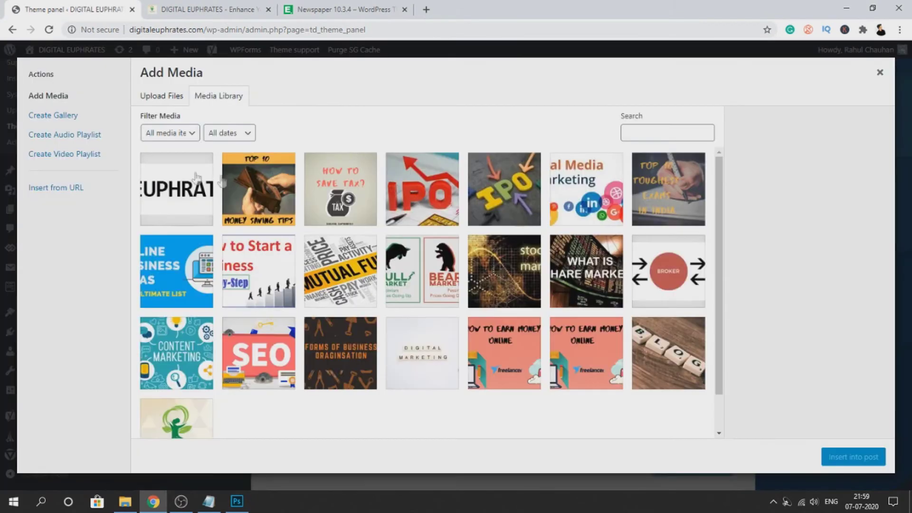
pyautogui.click(151, 107)
pyautogui.click(530, 267)
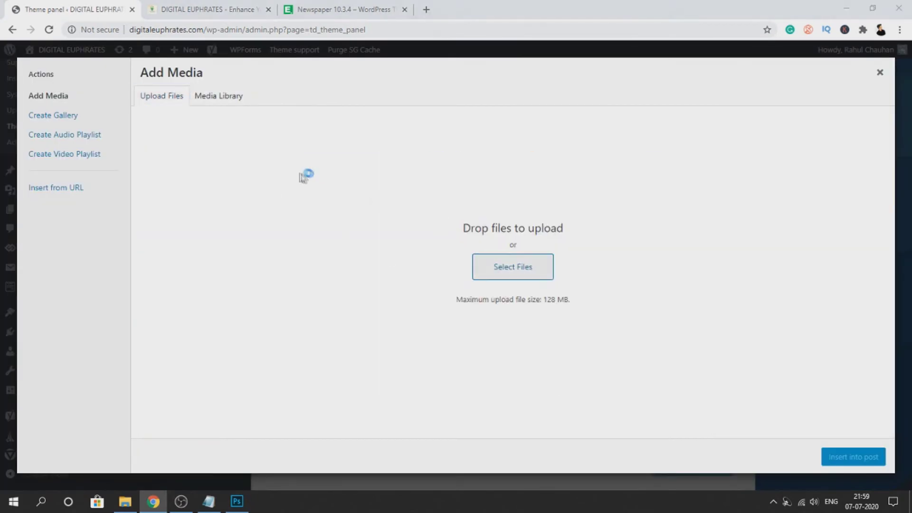
pyautogui.doubleClick(142, 102)
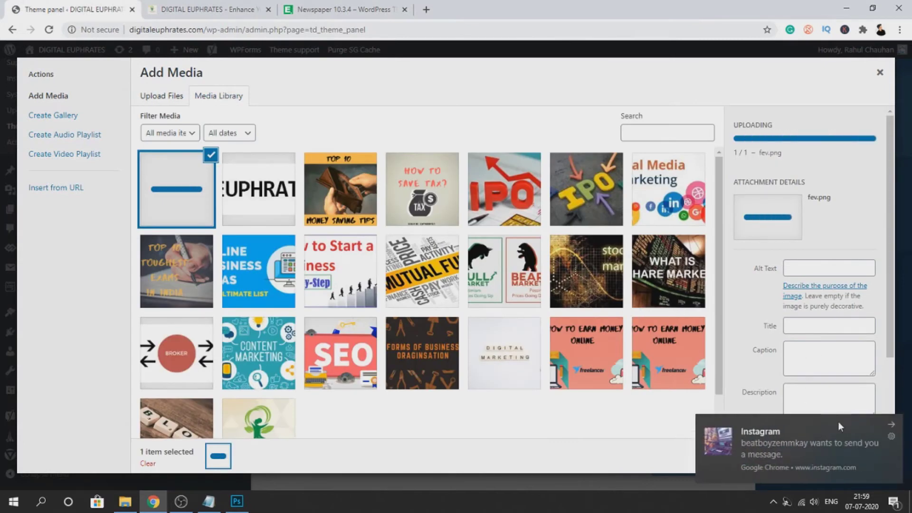
pyautogui.click(891, 425)
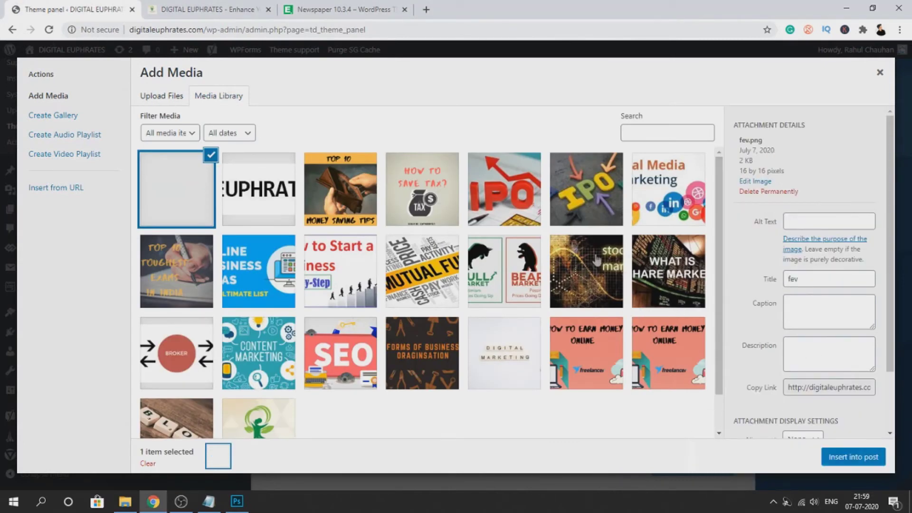
pyautogui.click(845, 452)
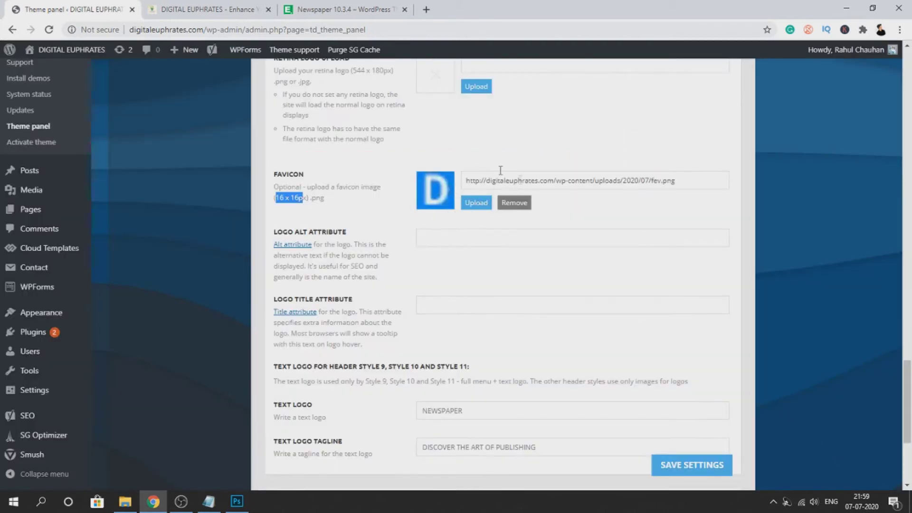
# - Save the theme settings and reload the DIGITAL EUPHRATES site page to check the favicon
pyautogui.click(664, 469)
pyautogui.click(209, 9)
pyautogui.press('F5')
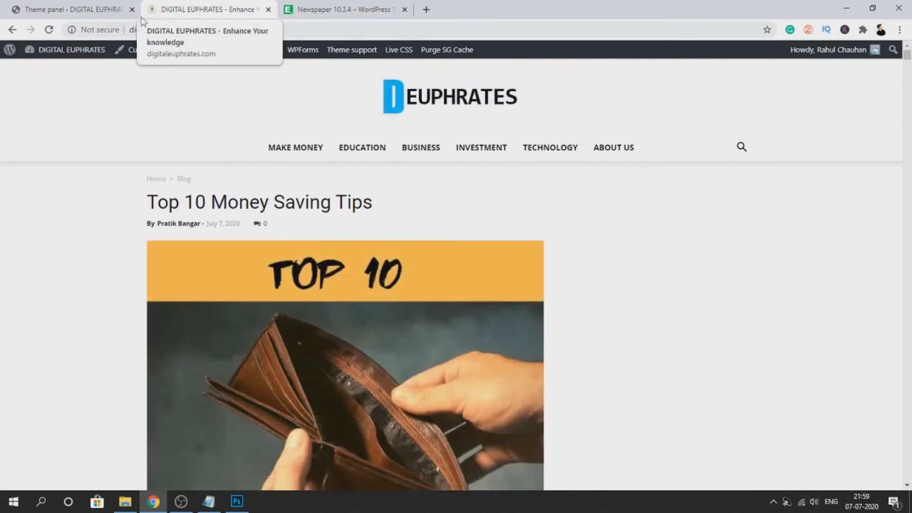
# - Copy digitaleuphrates from the site's web address and paste it as the Text Logo in the theme panel
pyautogui.click(60, 6)
pyautogui.scroll(-5, 527, 299)
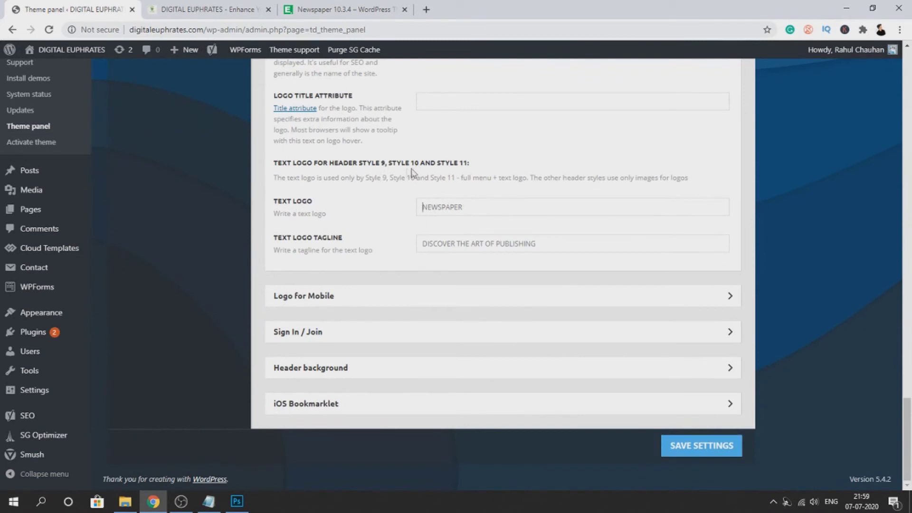
pyautogui.click(190, 6)
pyautogui.click(190, 29)
pyautogui.click(191, 30)
pyautogui.moveTo(212, 30); pyautogui.dragTo(153, 25)
pyautogui.rightClick(164, 32)
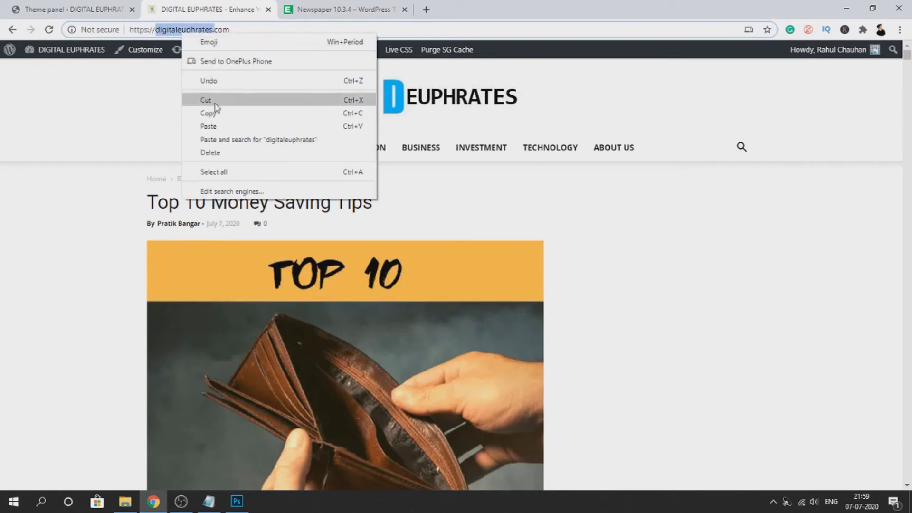
pyautogui.click(219, 113)
pyautogui.click(36, 5)
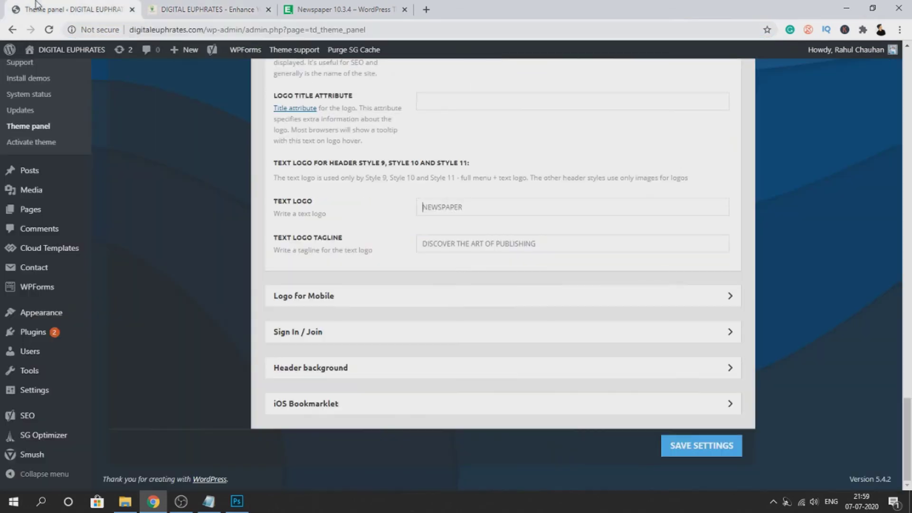
pyautogui.click(451, 211)
pyautogui.hotkey('ctrl', 'v')
# - Expand the Logo for Mobile section and save the theme settings
pyautogui.click(447, 299)
pyautogui.scroll(-3, 456, 285)
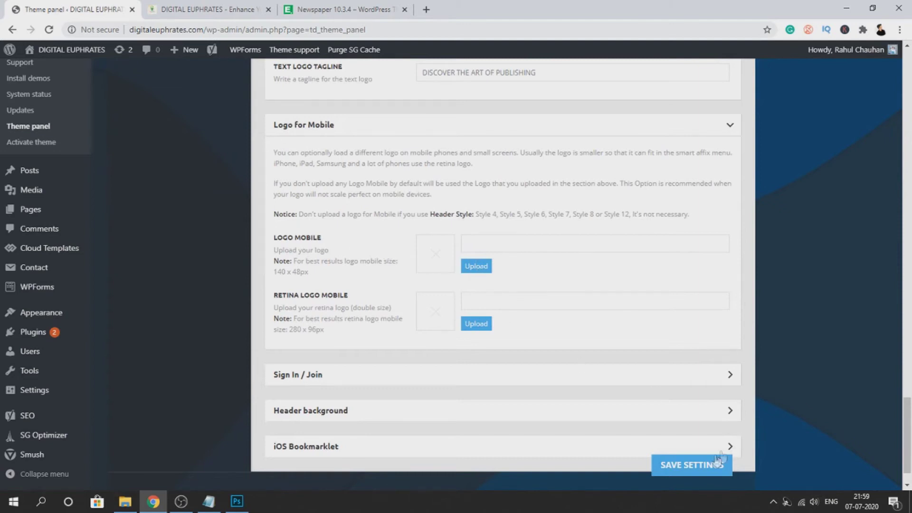
pyautogui.click(705, 462)
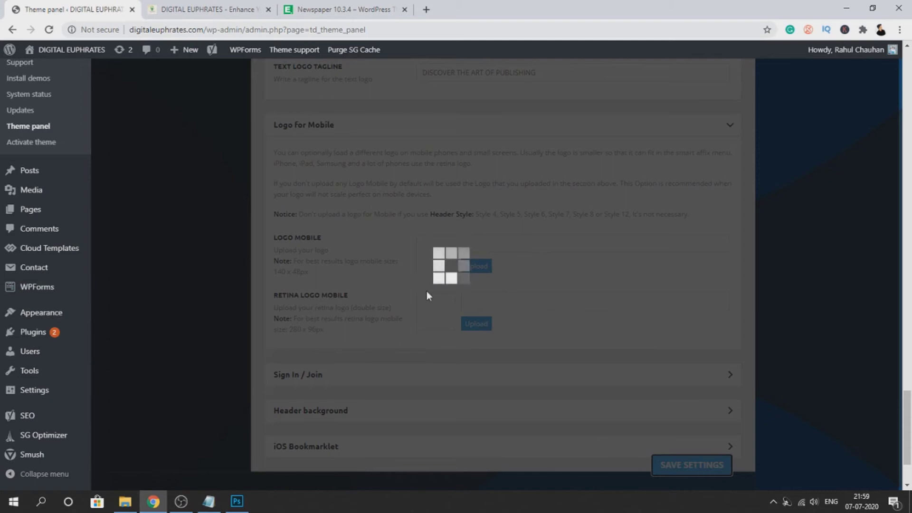
# - Review the Sign In / Join and Header background sections, then collapse Header background
pyautogui.scroll(3, 369, 353)
pyautogui.scroll(-3, 370, 337)
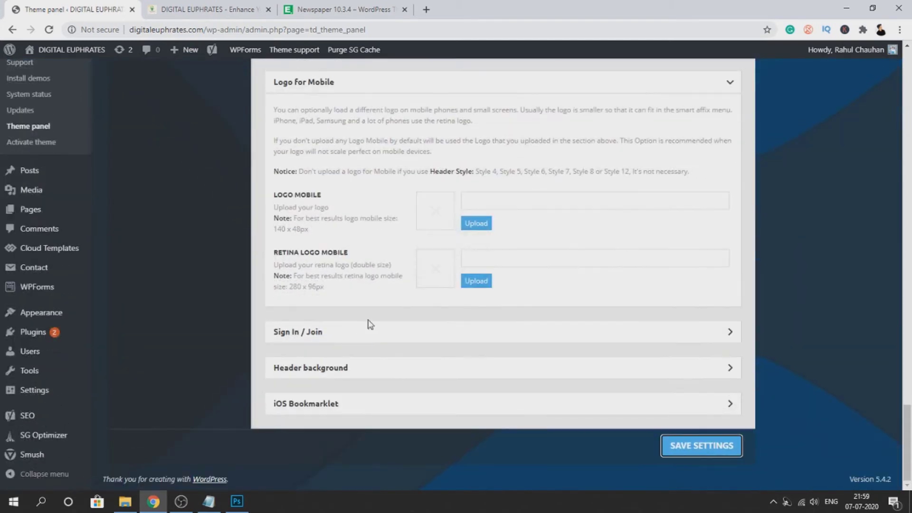
pyautogui.click(494, 326)
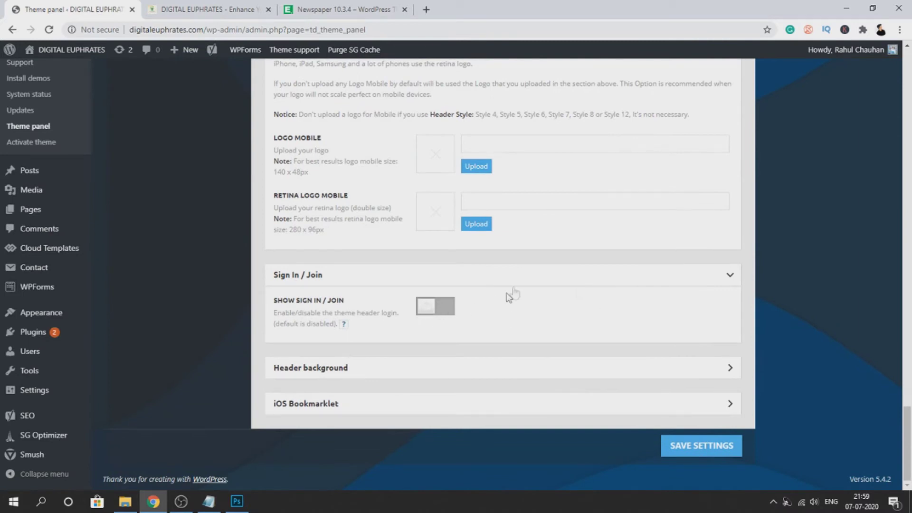
pyautogui.click(420, 365)
pyautogui.scroll(-5, 416, 352)
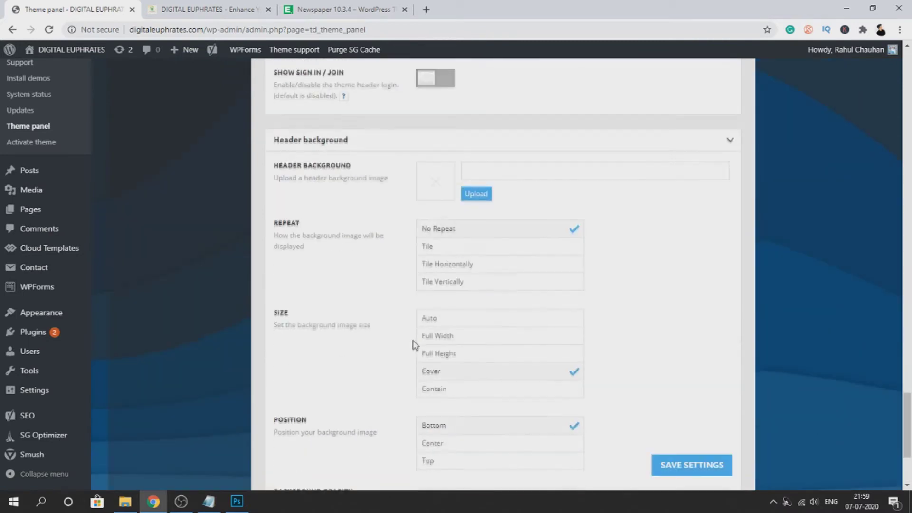
pyautogui.click(392, 142)
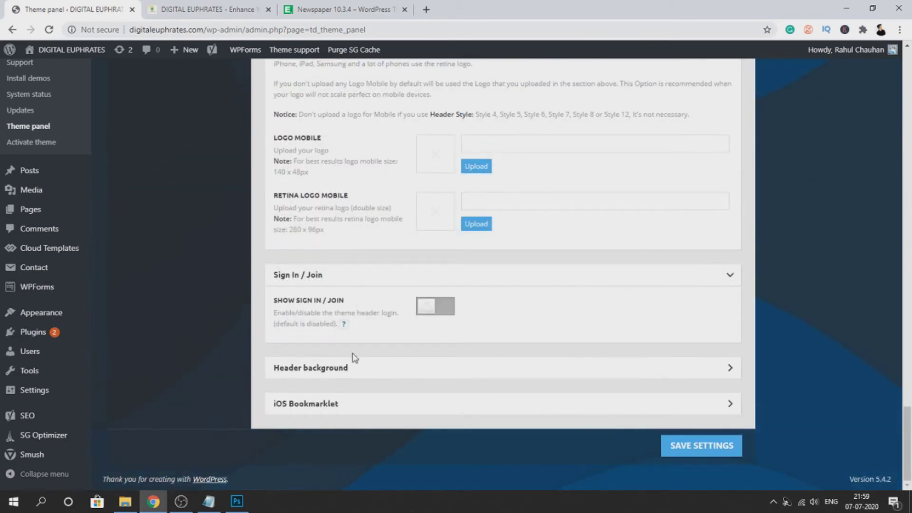
# - Look at the header on the live site and review the theme panel's Header background and iOS Bookmarklet sections
pyautogui.click(207, 10)
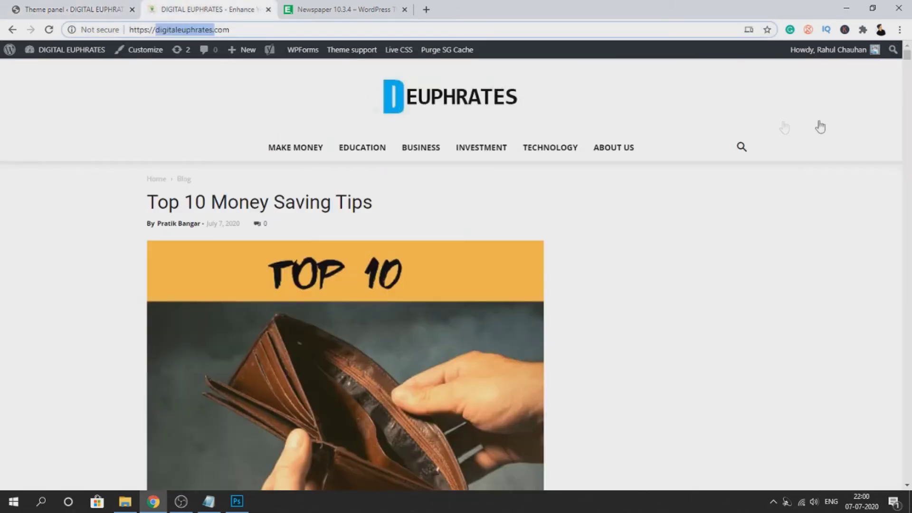
pyautogui.click(74, 9)
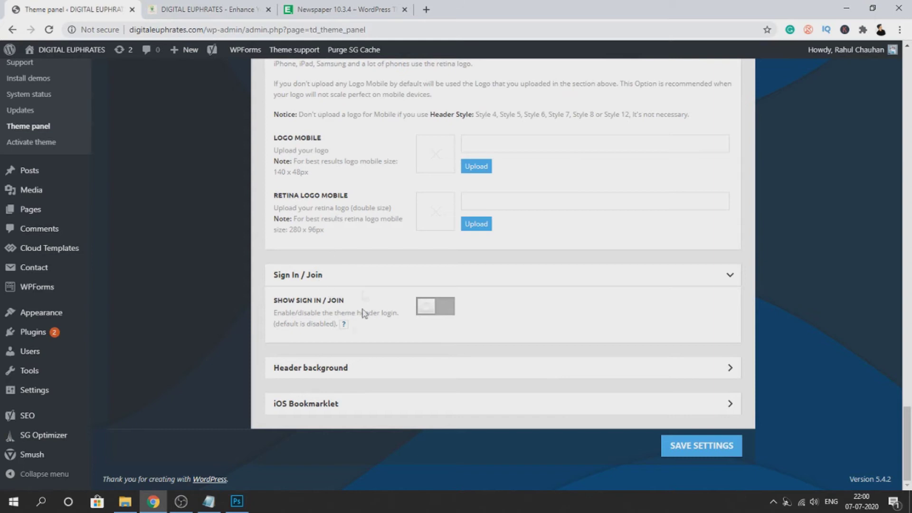
pyautogui.click(340, 374)
pyautogui.scroll(-5, 425, 237)
pyautogui.scroll(2, 448, 169)
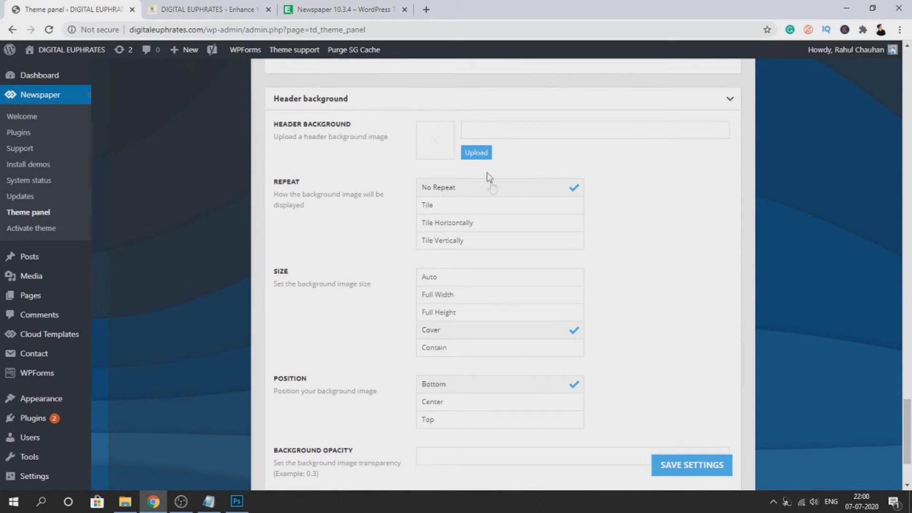
pyautogui.scroll(-3, 489, 316)
pyautogui.click(349, 403)
pyautogui.click(350, 403)
# - Open the theme panel's Footer settings and examine the current footer at the end of the live site's homepage
pyautogui.scroll(15, 476, 238)
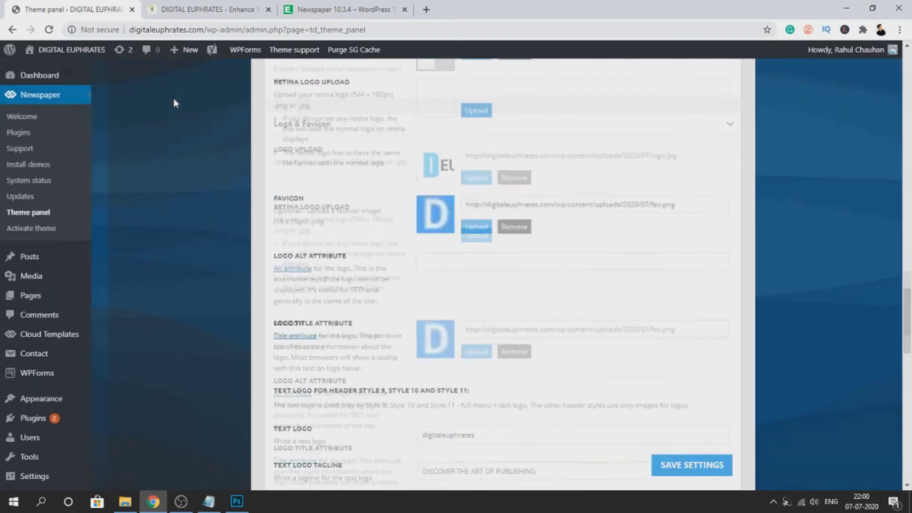
pyautogui.scroll(15, 226, 136)
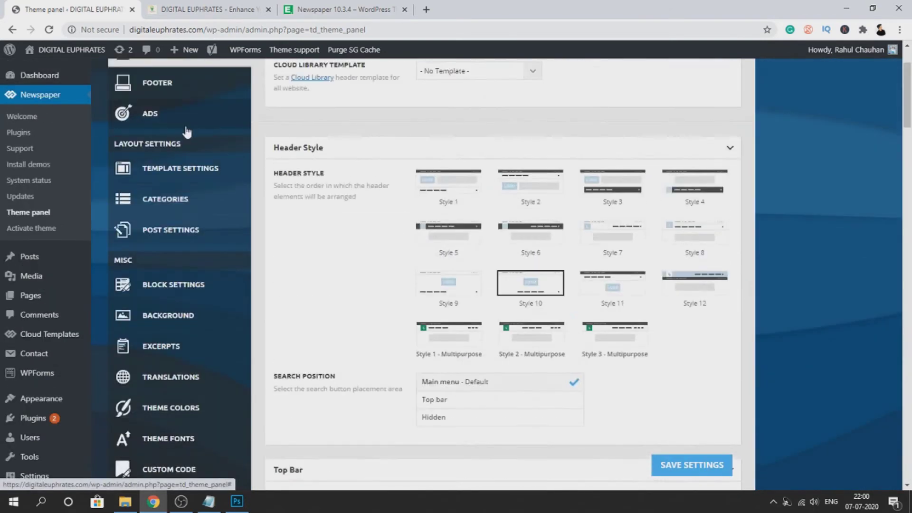
pyautogui.scroll(2, 186, 133)
pyautogui.click(183, 173)
pyautogui.scroll(-3, 527, 335)
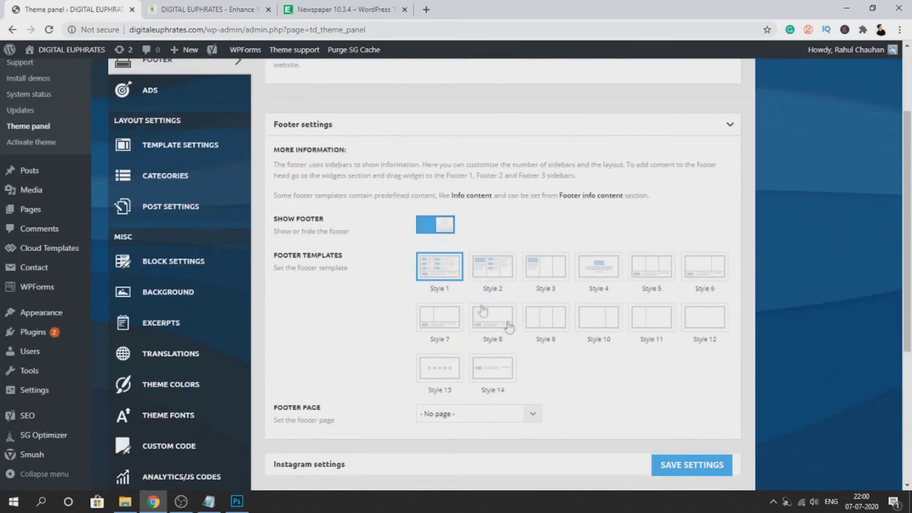
pyautogui.click(228, 5)
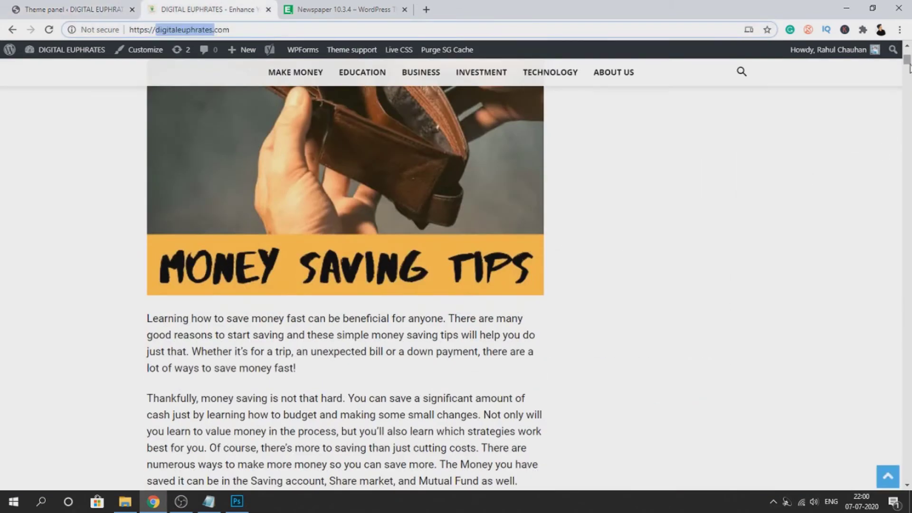
pyautogui.click(908, 104)
pyautogui.moveTo(909, 104); pyautogui.dragTo(908, 475)
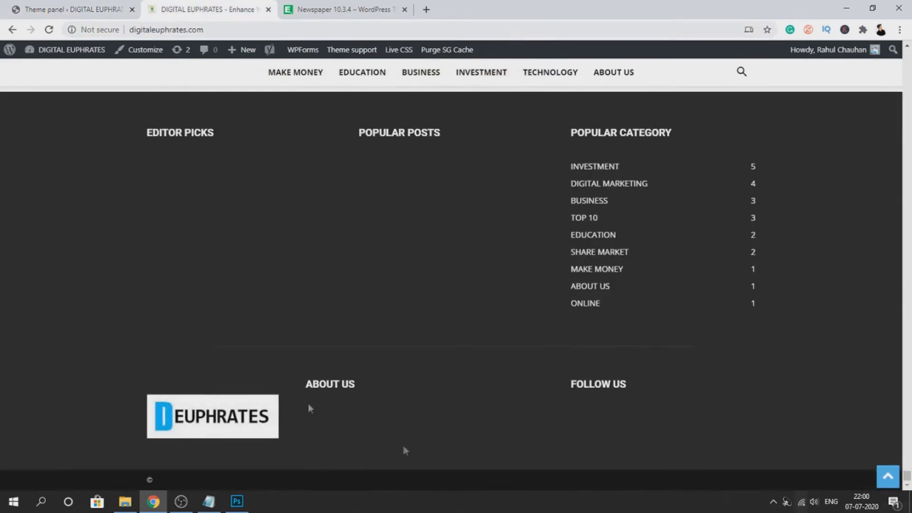
# - Set the footer template to Style 4, save the settings and reload the site to check the footer
pyautogui.click(9, 7)
pyautogui.click(593, 278)
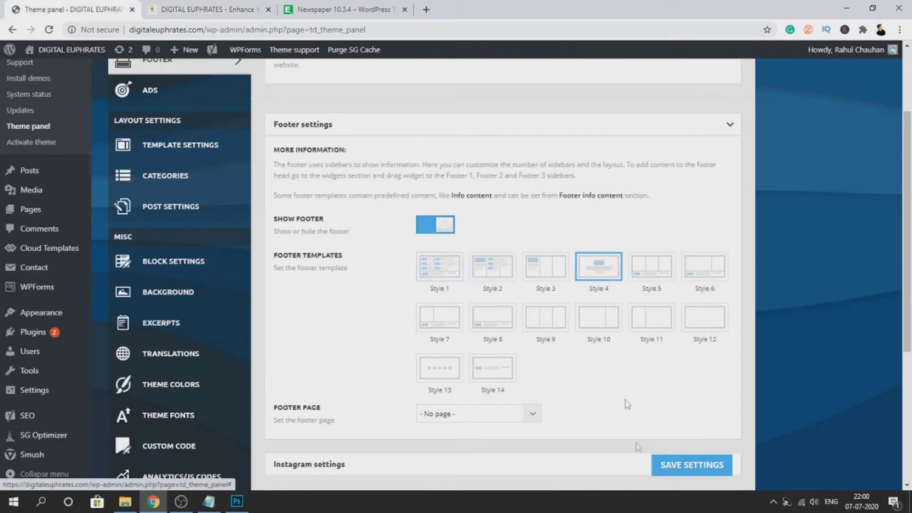
pyautogui.click(675, 475)
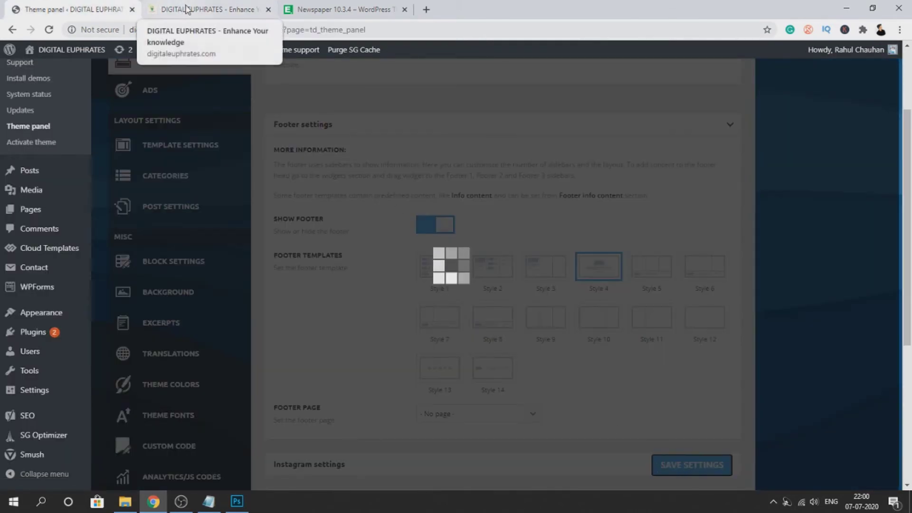
pyautogui.click(184, 10)
pyautogui.click(49, 29)
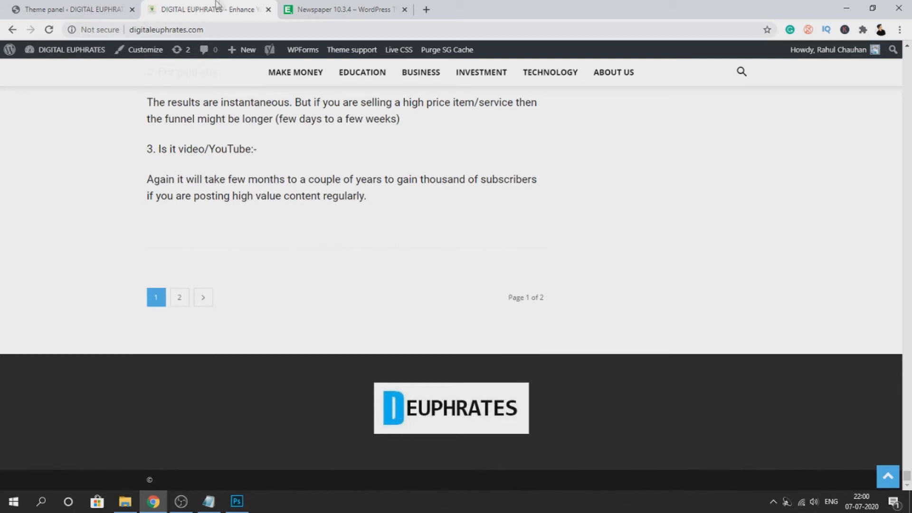
# - Set the footer template to Style 7, save the theme settings and reload the site to check the footer
pyautogui.click(74, 9)
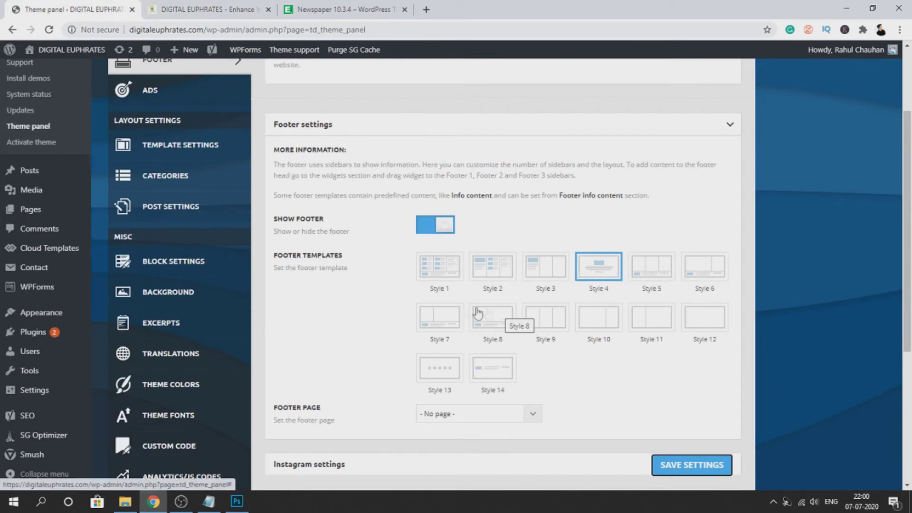
pyautogui.click(440, 314)
pyautogui.click(719, 466)
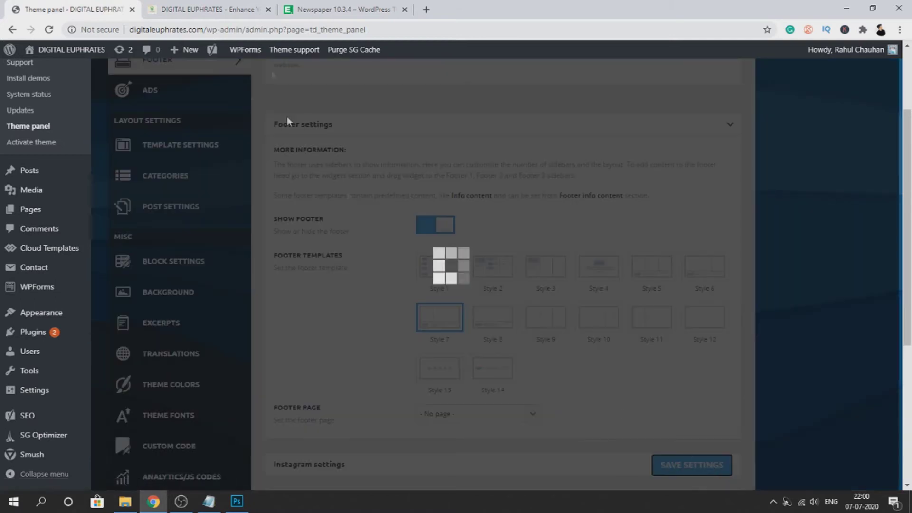
pyautogui.click(243, 4)
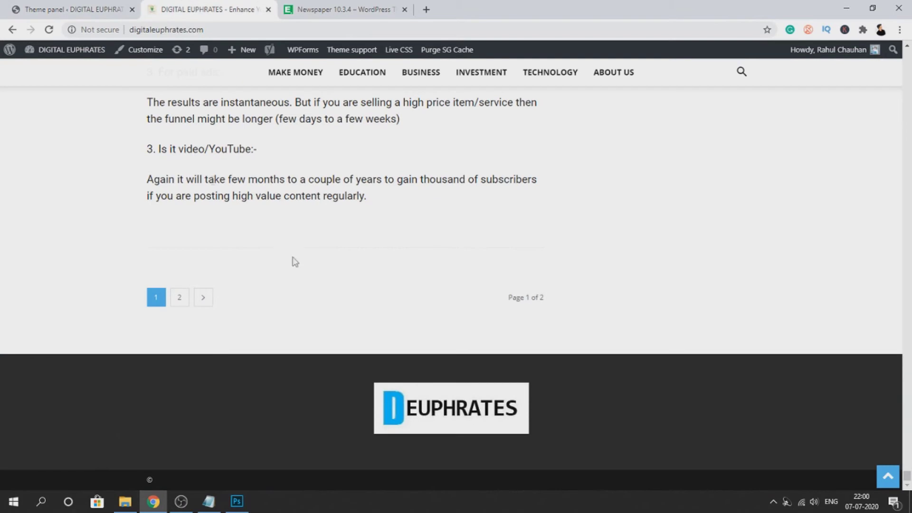
pyautogui.click(30, 50)
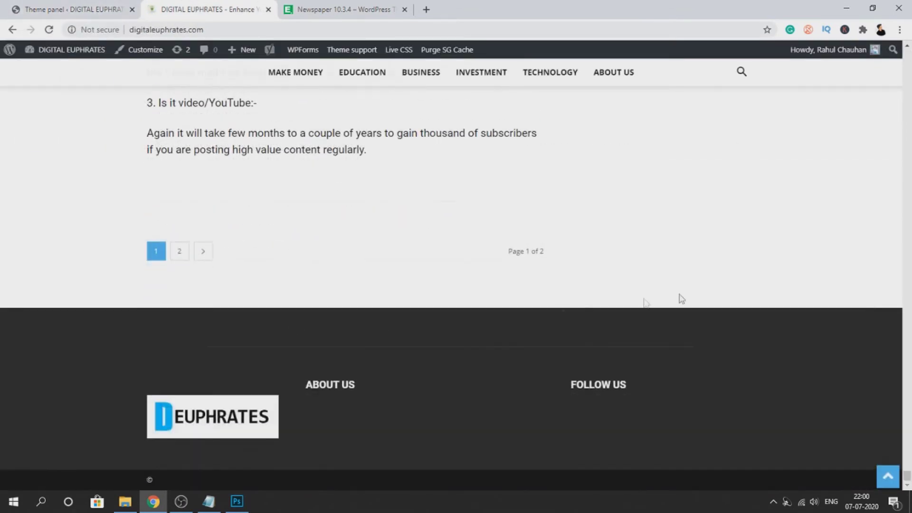
pyautogui.scroll(20, 456, 255)
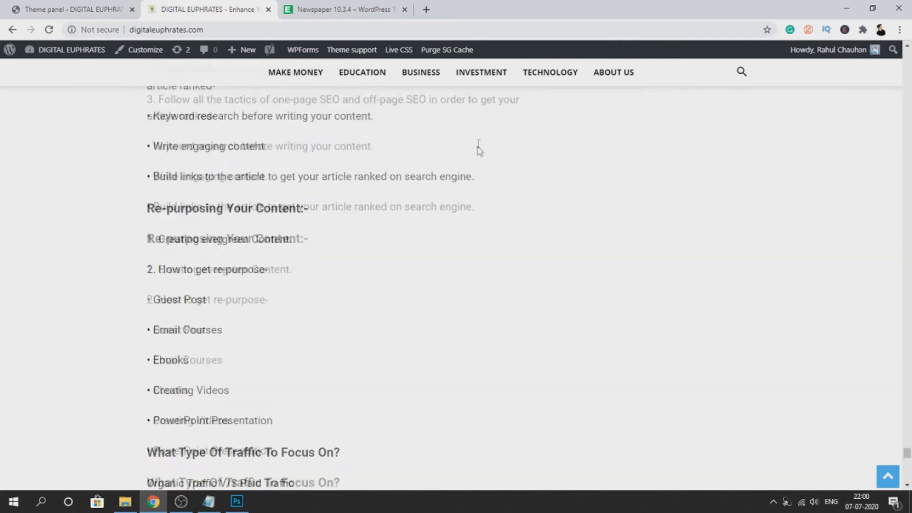
# - Open the theme panel's Ads settings, review the Header ad section and collapse it
pyautogui.hotkey('ctrl', 'shift', 'Tab')
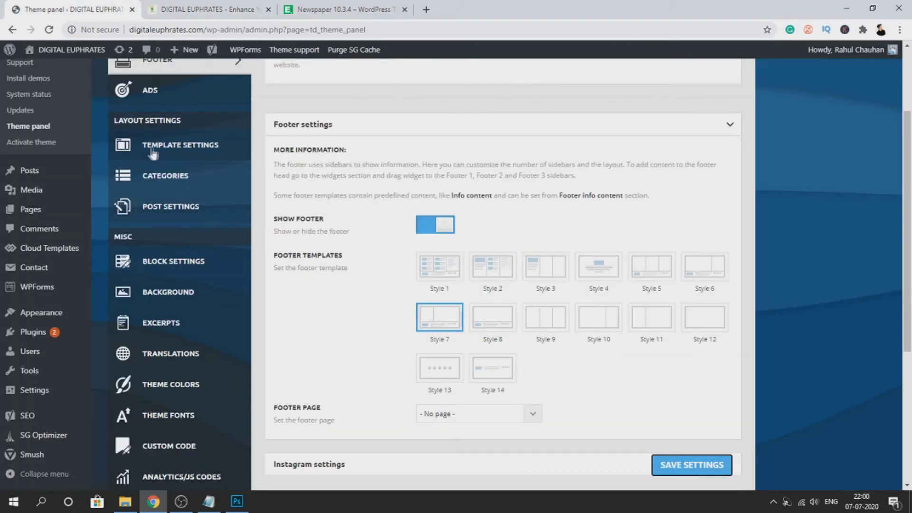
pyautogui.click(150, 151)
pyautogui.click(147, 90)
pyautogui.scroll(3, 464, 142)
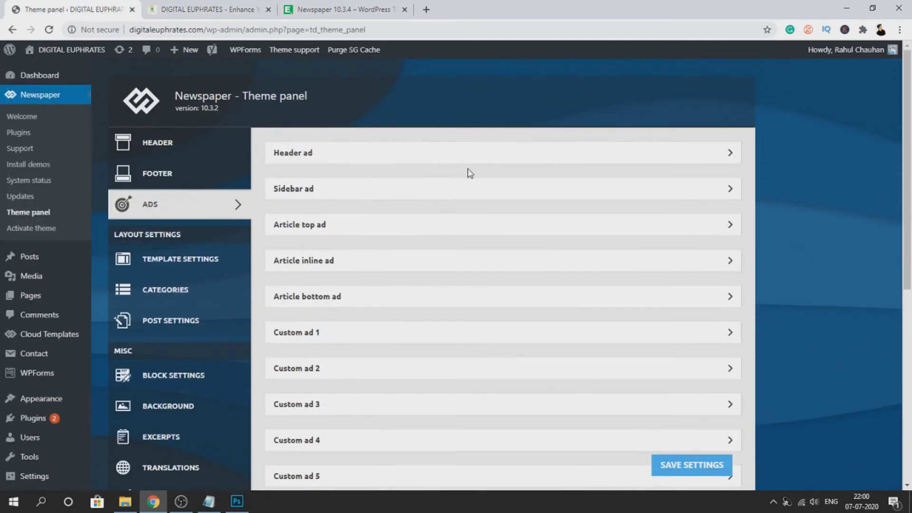
pyautogui.click(438, 155)
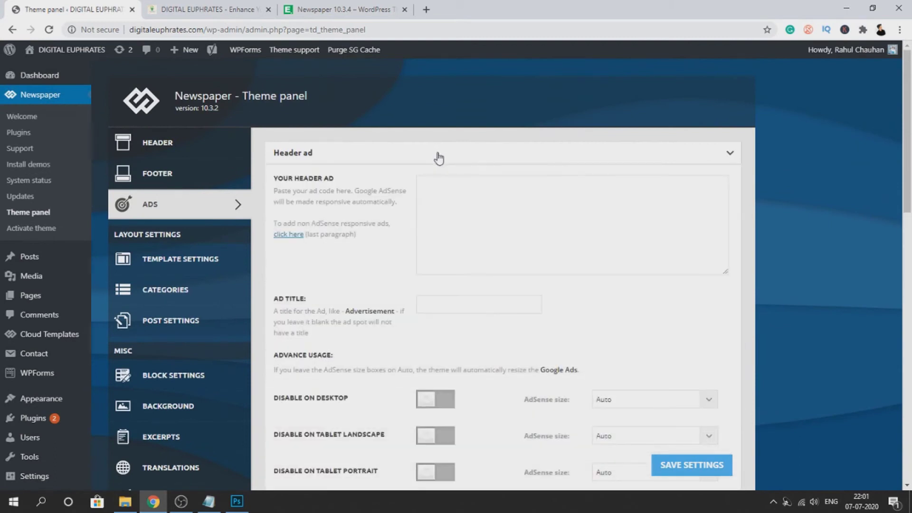
pyautogui.click(432, 161)
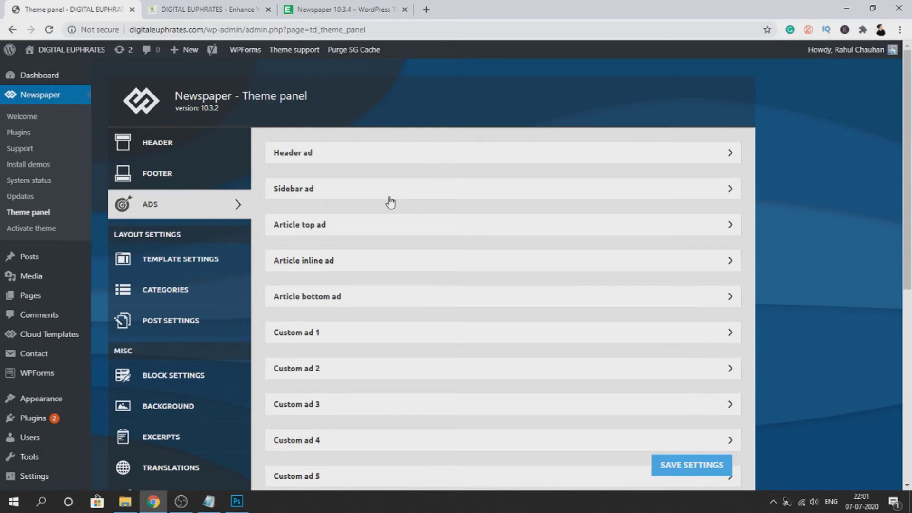
# - Open Template Settings and review the Smart sidebar and Breadcrumbs sections
pyautogui.click(157, 259)
pyautogui.scroll(-2, 428, 204)
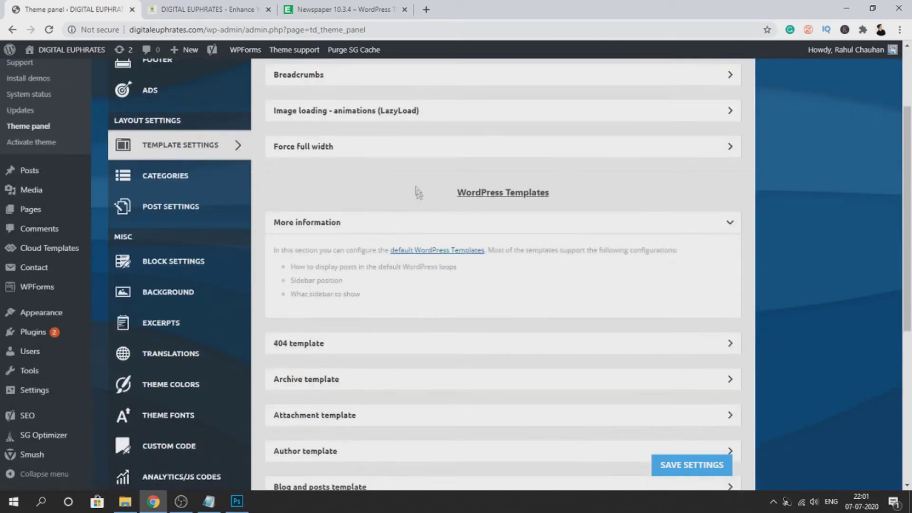
pyautogui.scroll(1, 390, 155)
pyautogui.click(392, 104)
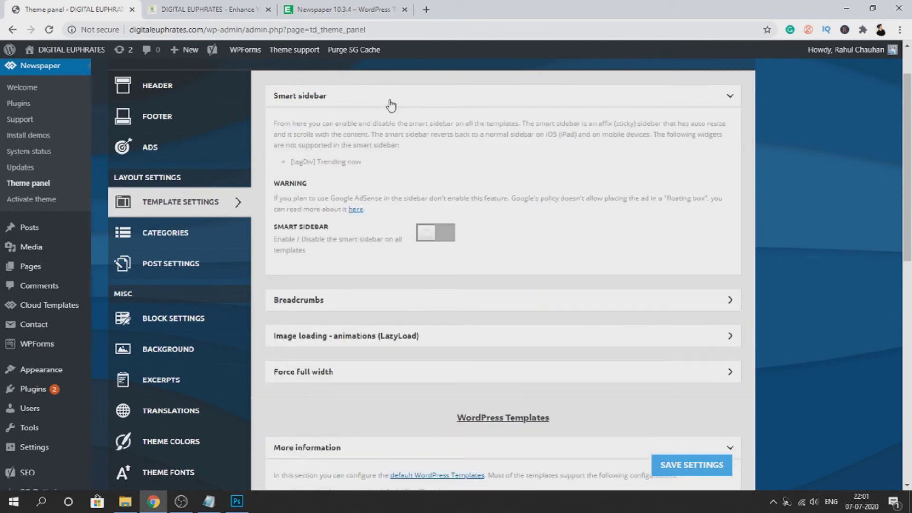
pyautogui.click(387, 102)
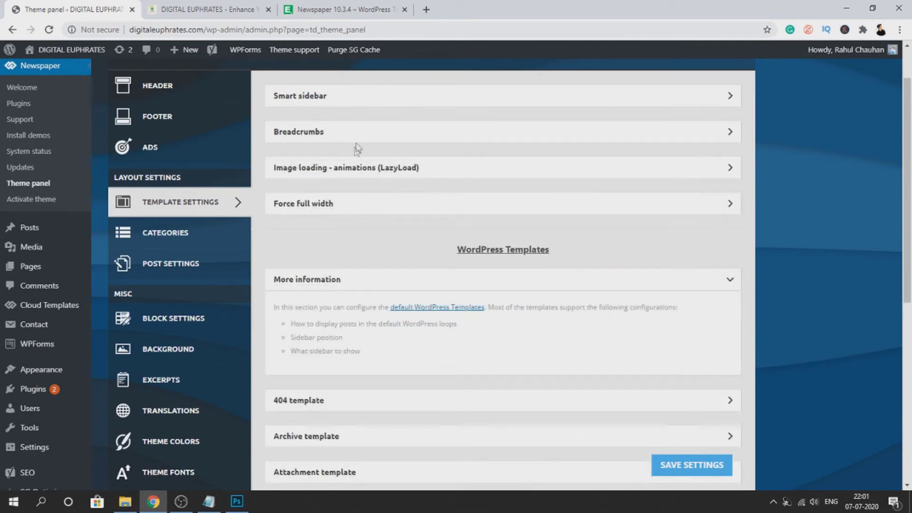
pyautogui.click(367, 136)
pyautogui.scroll(-2, 356, 190)
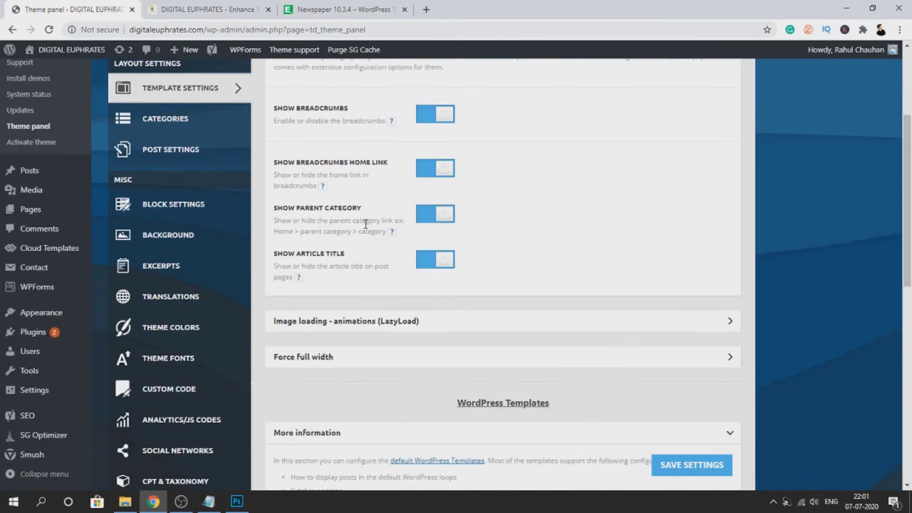
# - Expand Image loading - animations (LazyLoad) and review its loading animation and loading effect options
pyautogui.scroll(-3, 361, 214)
pyautogui.click(370, 265)
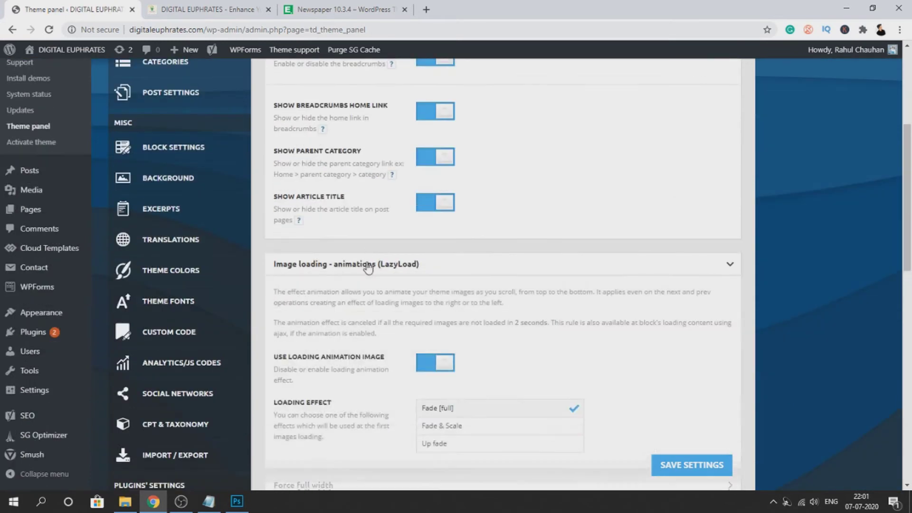
pyautogui.scroll(-3, 499, 291)
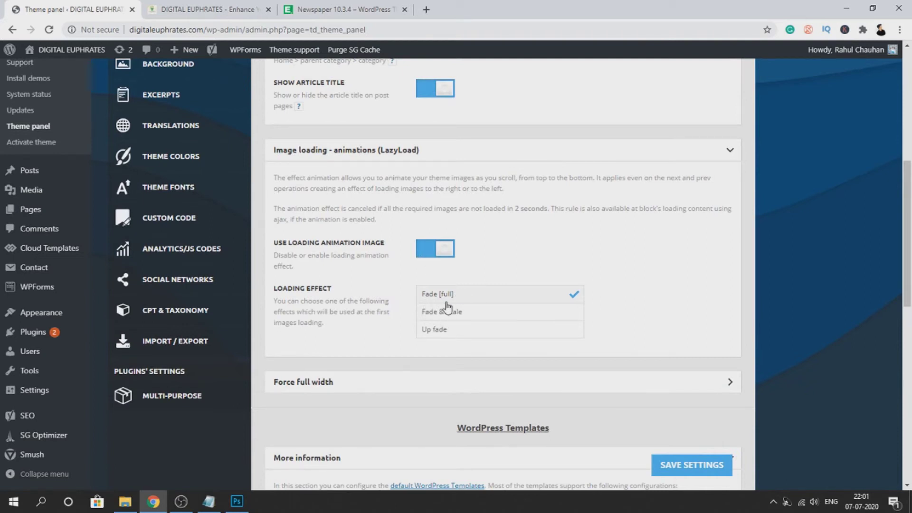
pyautogui.scroll(-2, 406, 285)
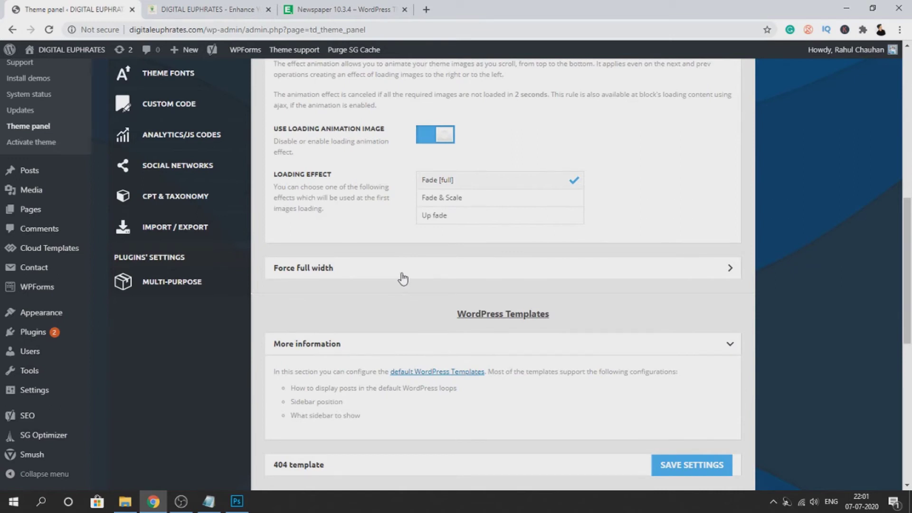
# - Review the WordPress Templates list, expanding the Tag, Search and WooCommerce template sections
pyautogui.scroll(-8, 402, 275)
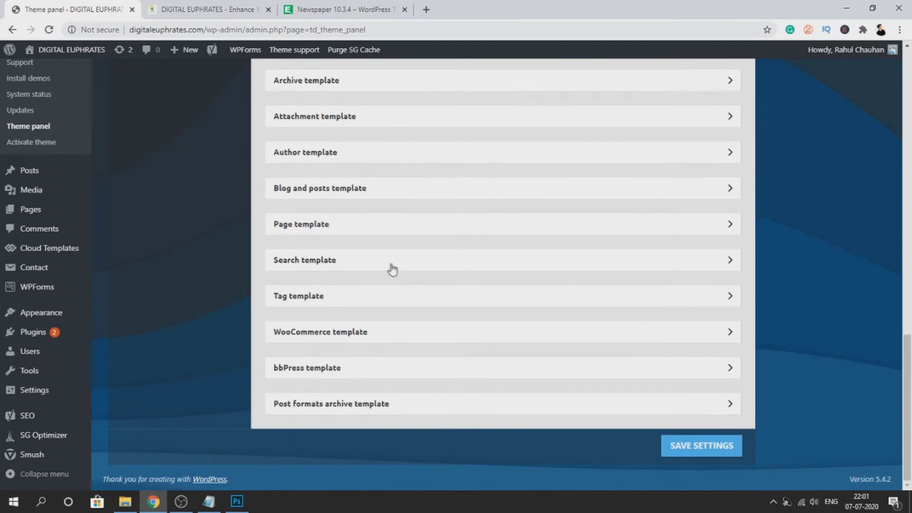
pyautogui.scroll(1, 343, 121)
pyautogui.scroll(-1, 295, 346)
pyautogui.click(316, 296)
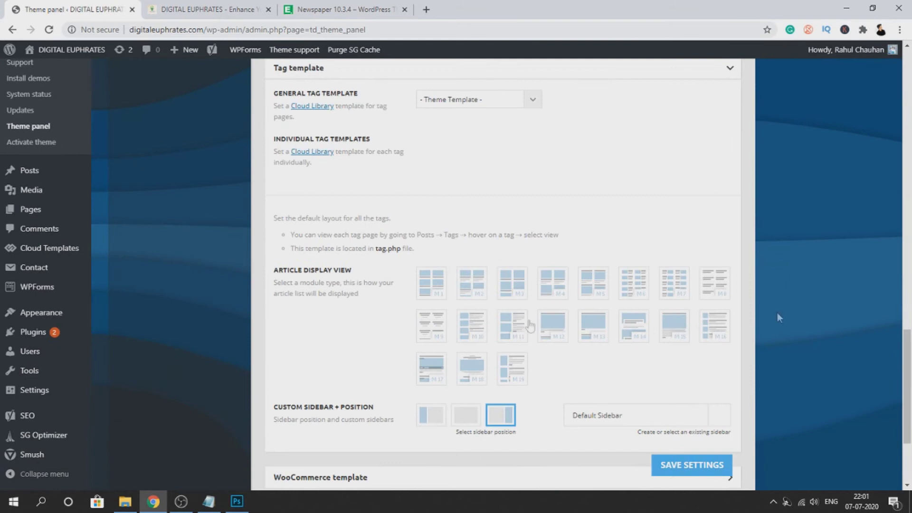
pyautogui.scroll(2, 516, 303)
pyautogui.scroll(1, 350, 179)
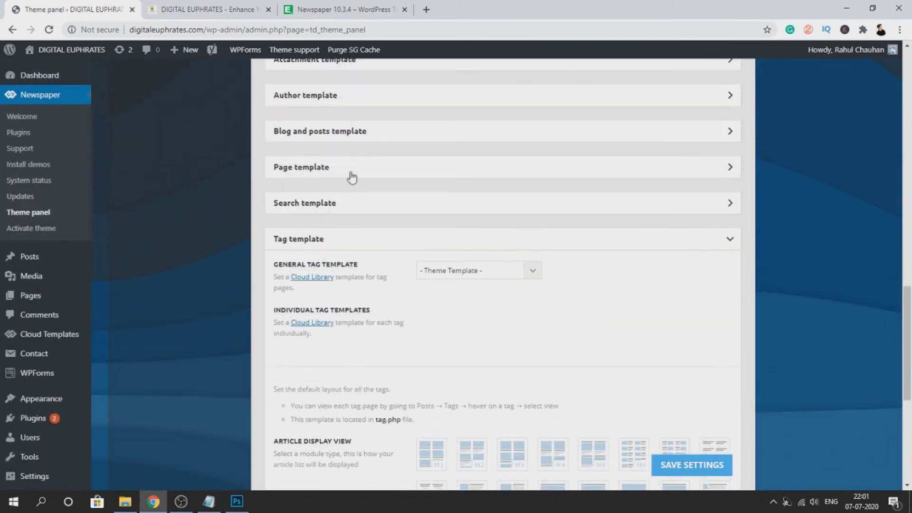
pyautogui.click(342, 204)
pyautogui.scroll(-3, 512, 245)
pyautogui.scroll(-5, 512, 245)
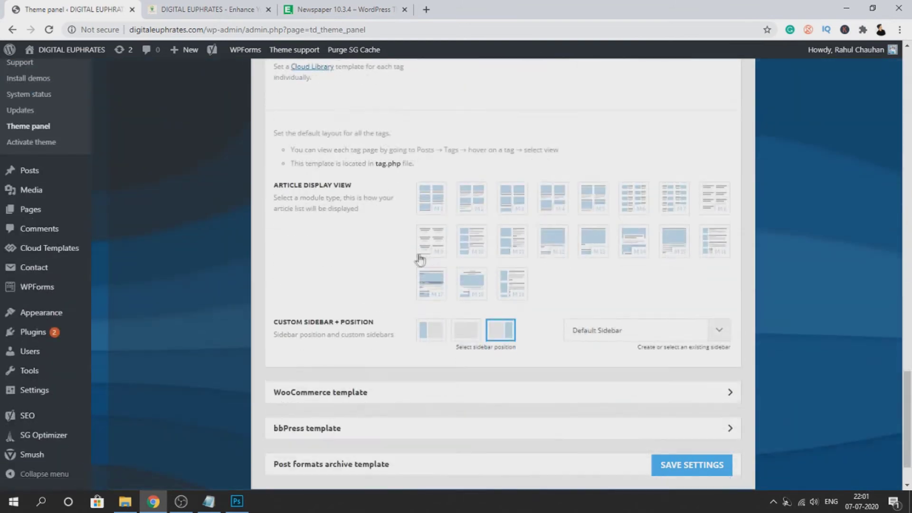
pyautogui.click(404, 335)
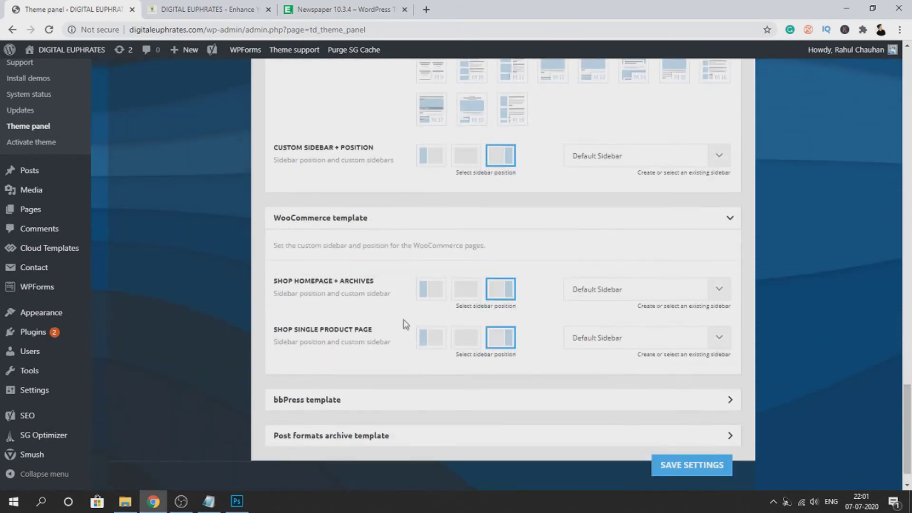
# - Open the Categories settings and review the Category global settings
pyautogui.scroll(7, 410, 323)
pyautogui.scroll(15, 318, 73)
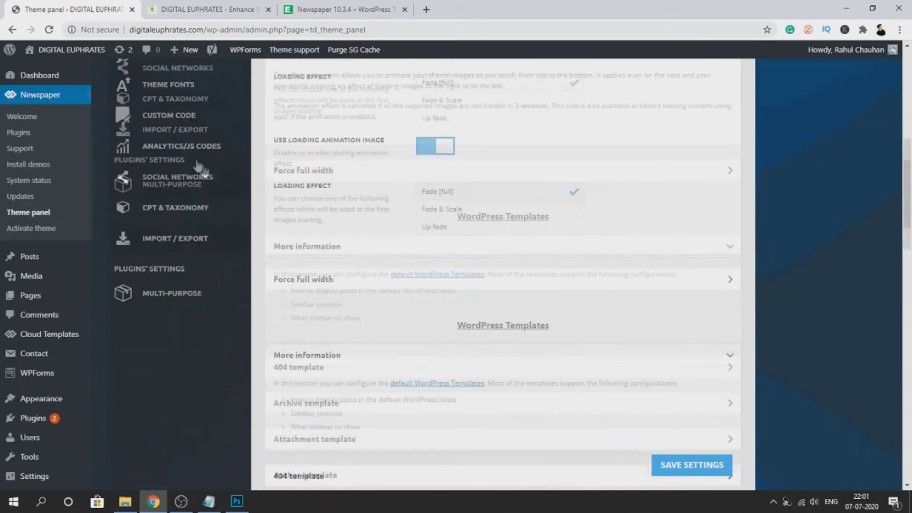
pyautogui.click(212, 214)
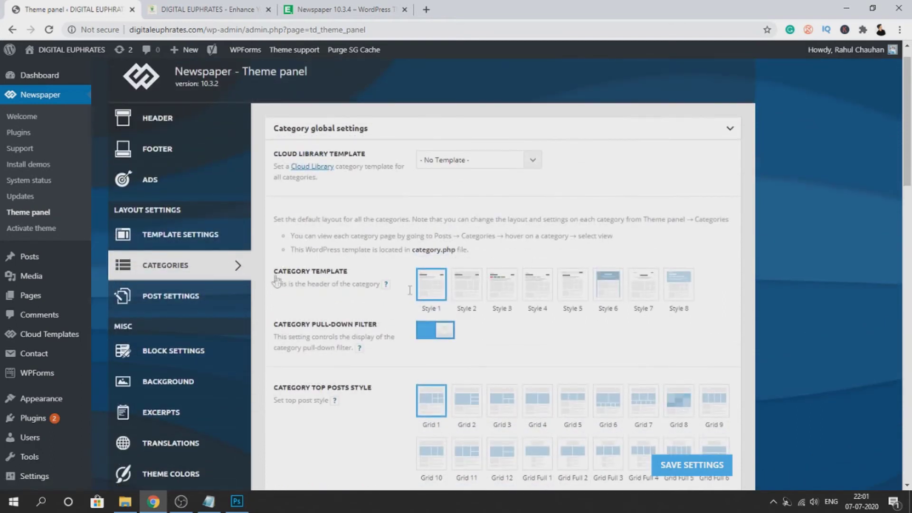
pyautogui.scroll(-1, 589, 289)
pyautogui.scroll(1, 466, 214)
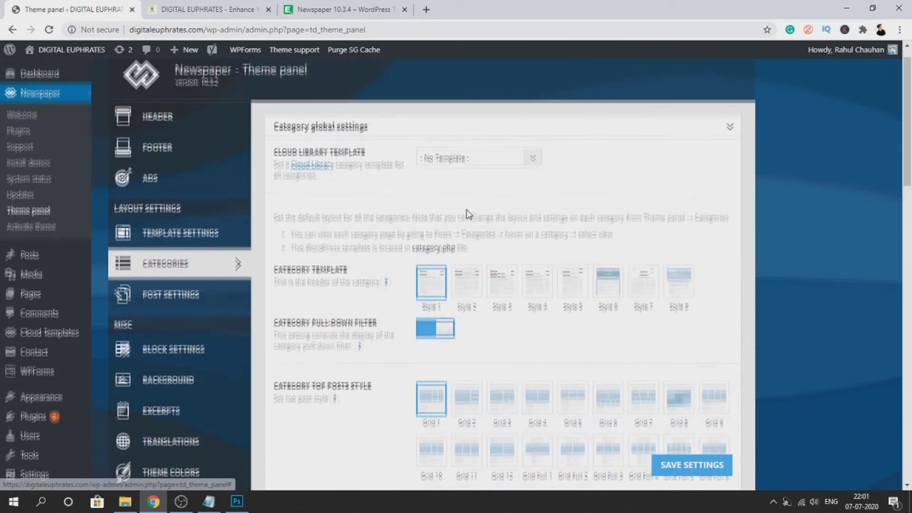
# - Review the category template, top posts, article display, pagination and sidebar options, plus the list of per category settings
pyautogui.scroll(-4, 466, 213)
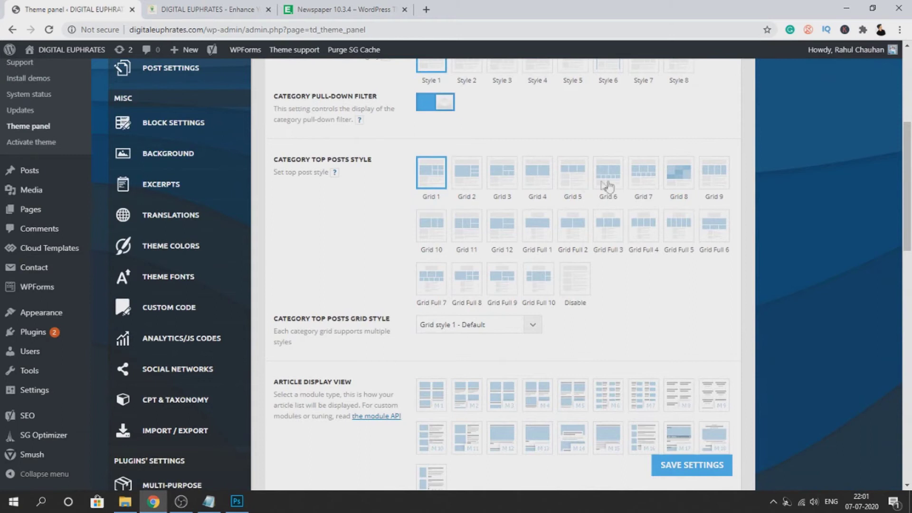
pyautogui.scroll(-4, 659, 190)
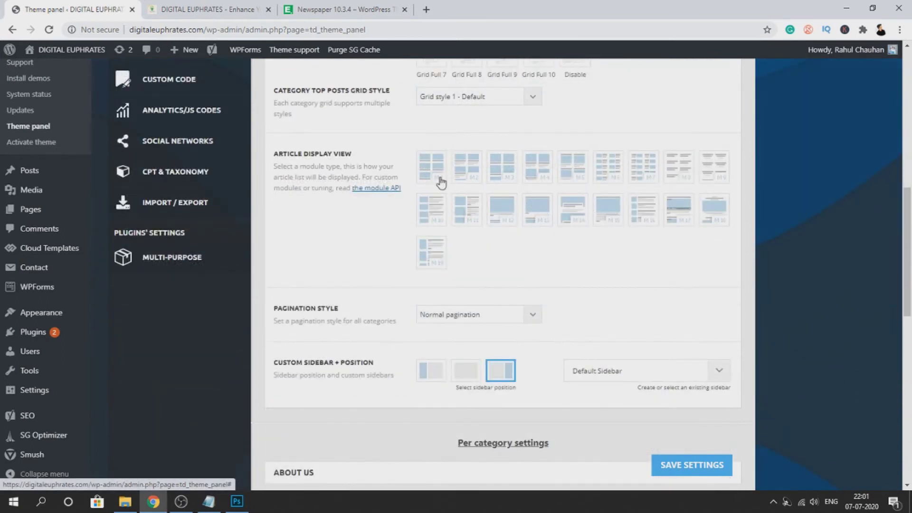
pyautogui.scroll(-2, 670, 217)
pyautogui.scroll(-5, 485, 287)
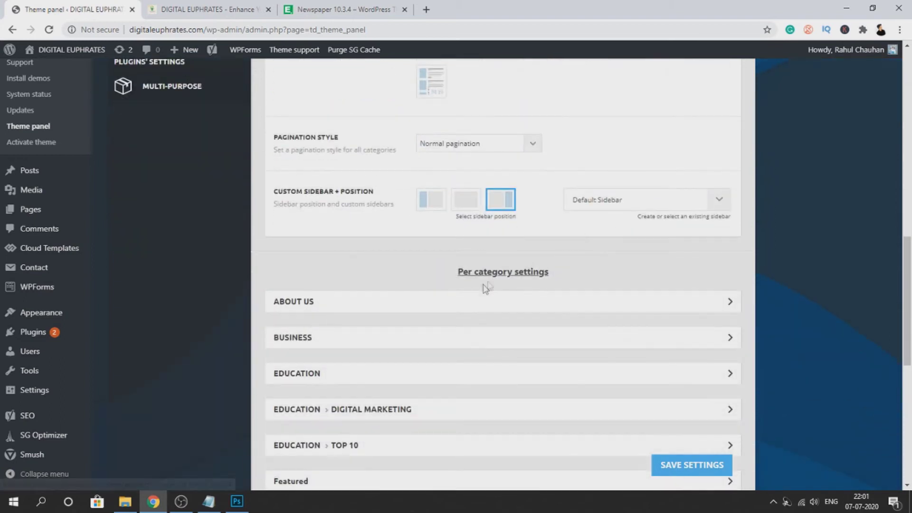
pyautogui.scroll(-3, 469, 259)
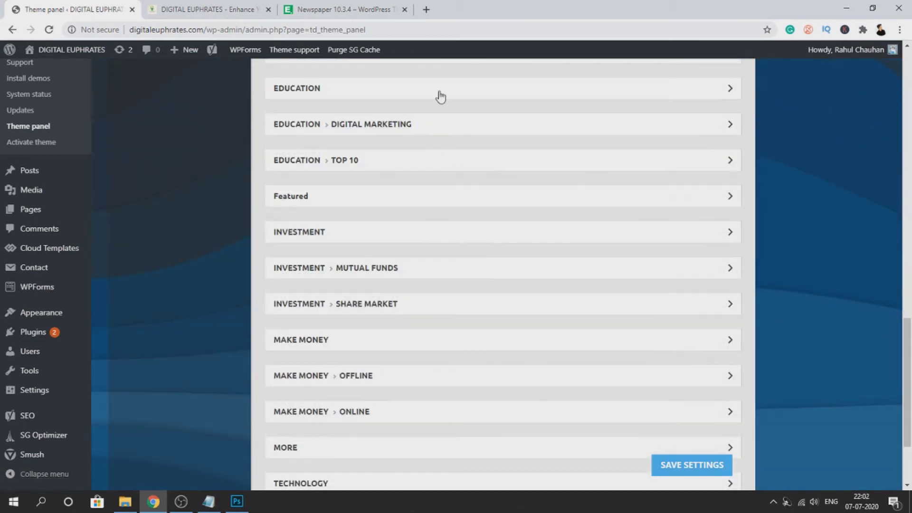
pyautogui.scroll(12, 182, 293)
pyautogui.scroll(3, 182, 294)
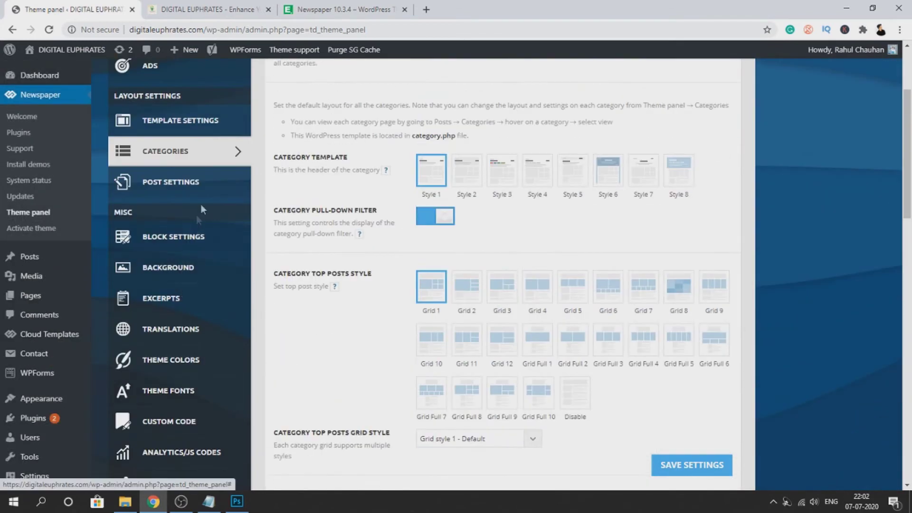
# - Open Post Settings and review the Disable Article Schema option under General post settings
pyautogui.click(172, 179)
pyautogui.scroll(3, 452, 255)
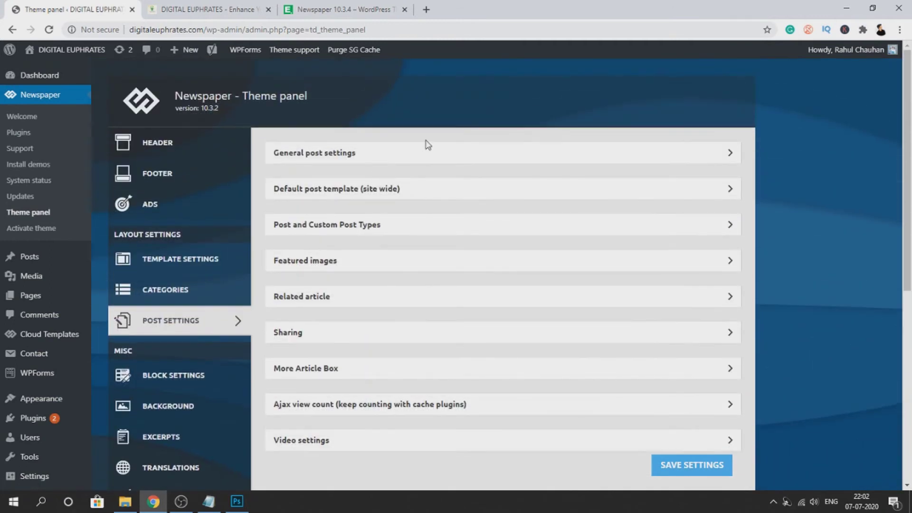
pyautogui.click(421, 153)
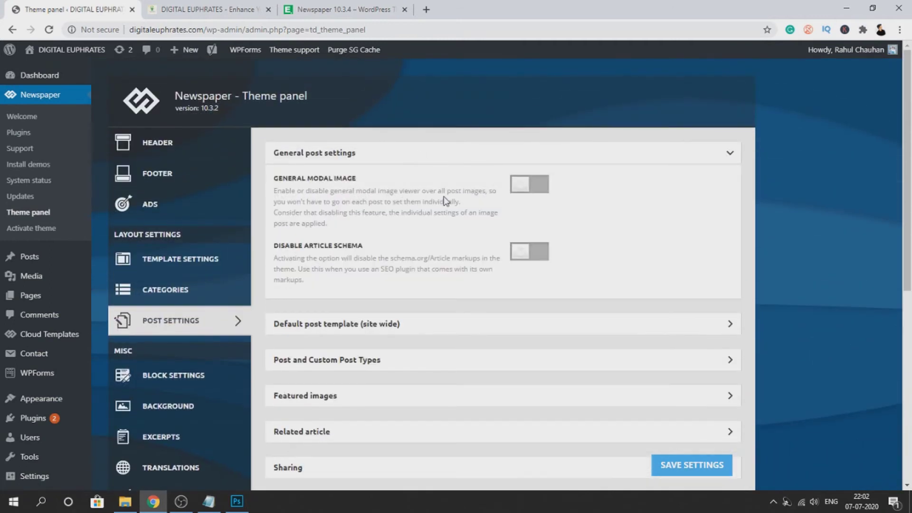
pyautogui.moveTo(302, 246); pyautogui.dragTo(363, 246)
pyautogui.click(368, 252)
# - Turn on Disable Article Schema and collapse the General post settings and Default post template sections
pyautogui.scroll(-1, 460, 265)
pyautogui.click(420, 263)
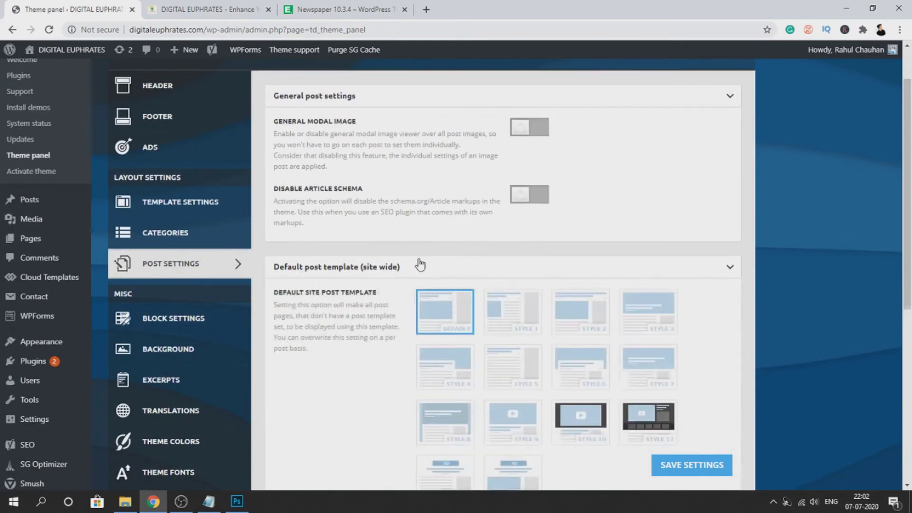
pyautogui.scroll(-2, 433, 237)
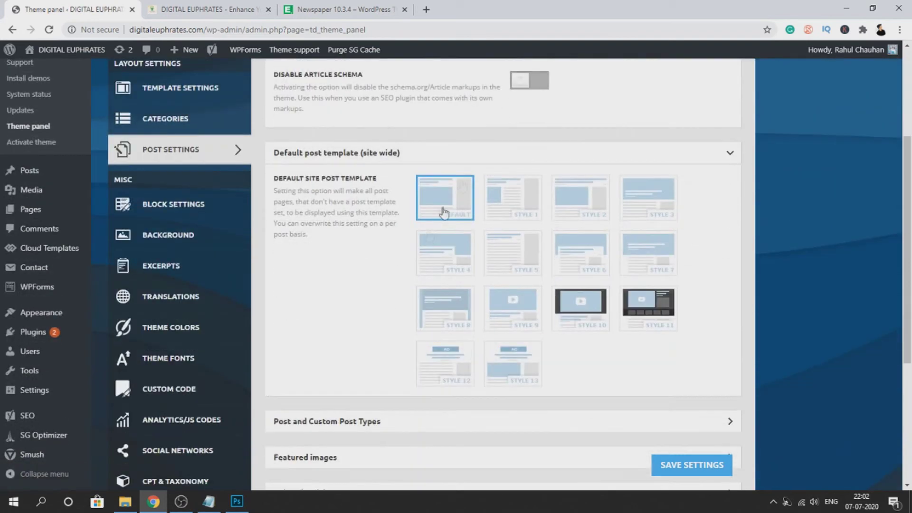
pyautogui.click(540, 83)
pyautogui.scroll(-3, 46, 375)
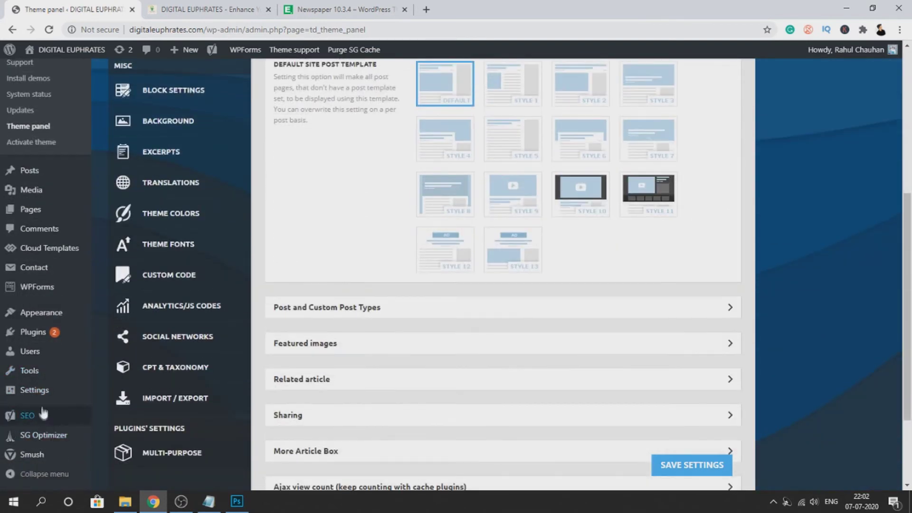
pyautogui.scroll(3, 444, 319)
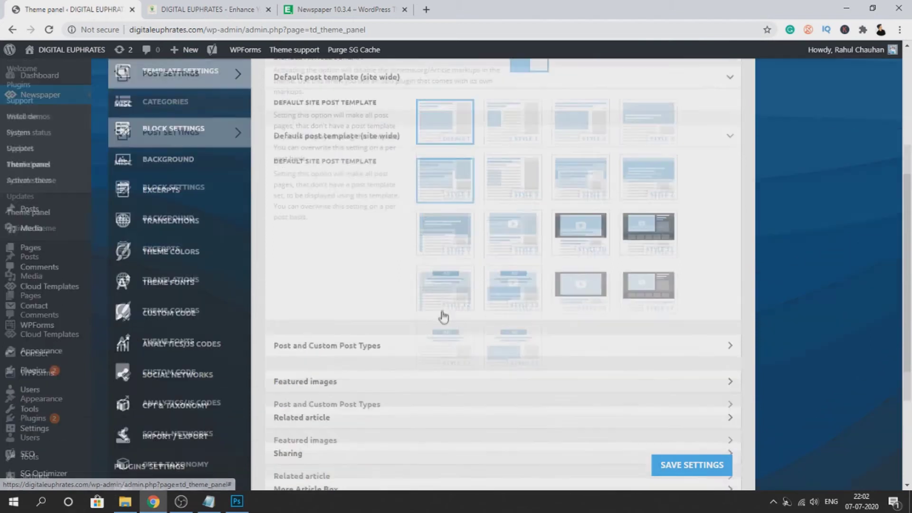
pyautogui.scroll(3, 444, 318)
pyautogui.click(489, 266)
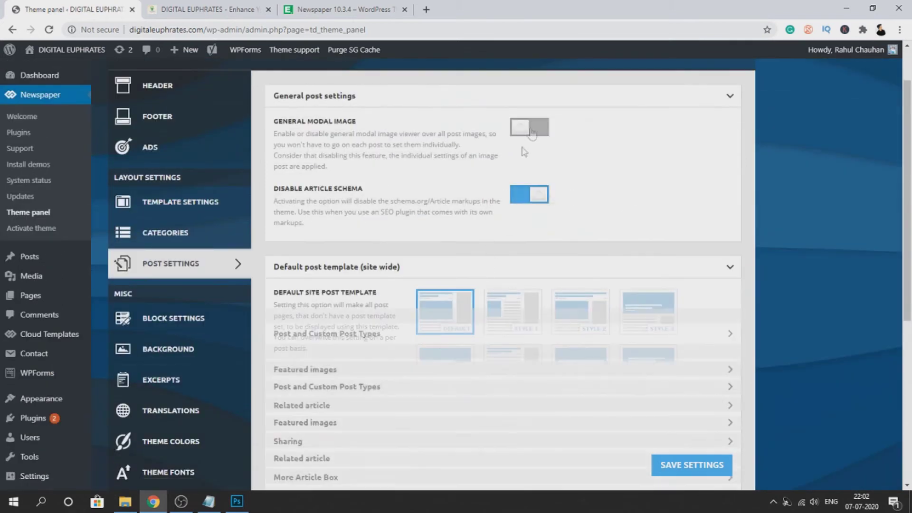
pyautogui.click(546, 98)
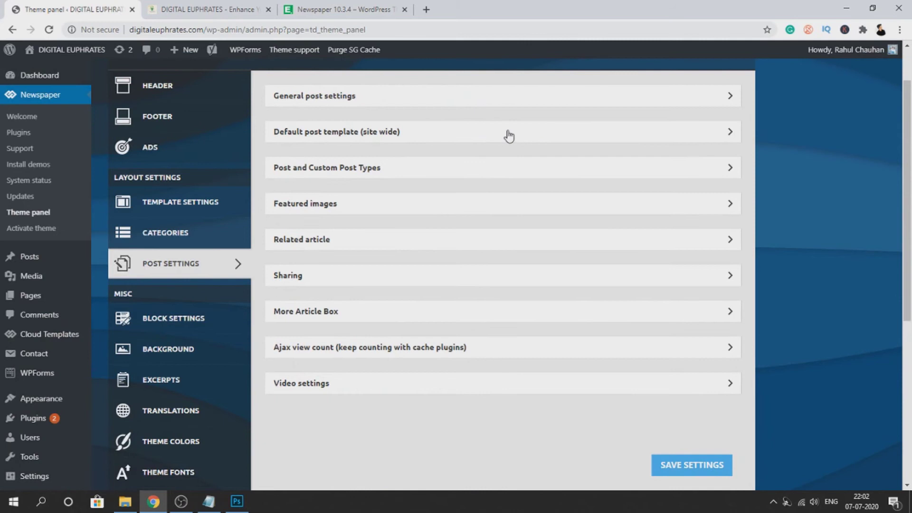
# - Set the site-wide default post template to Style 5 and save the settings
pyautogui.click(509, 135)
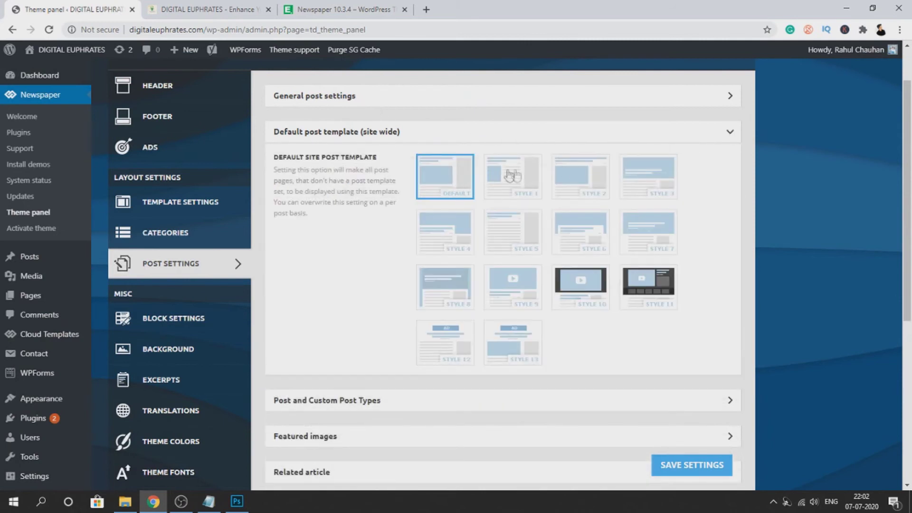
pyautogui.click(556, 249)
pyautogui.click(536, 247)
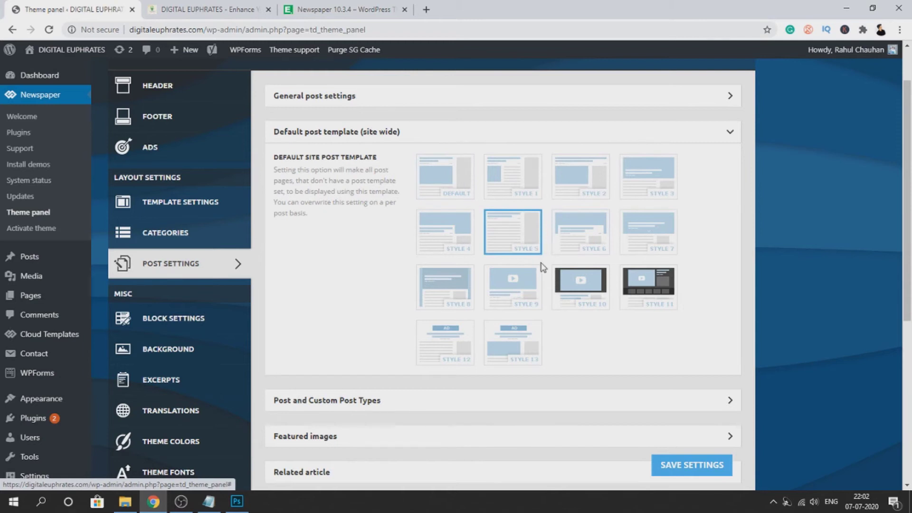
pyautogui.click(699, 466)
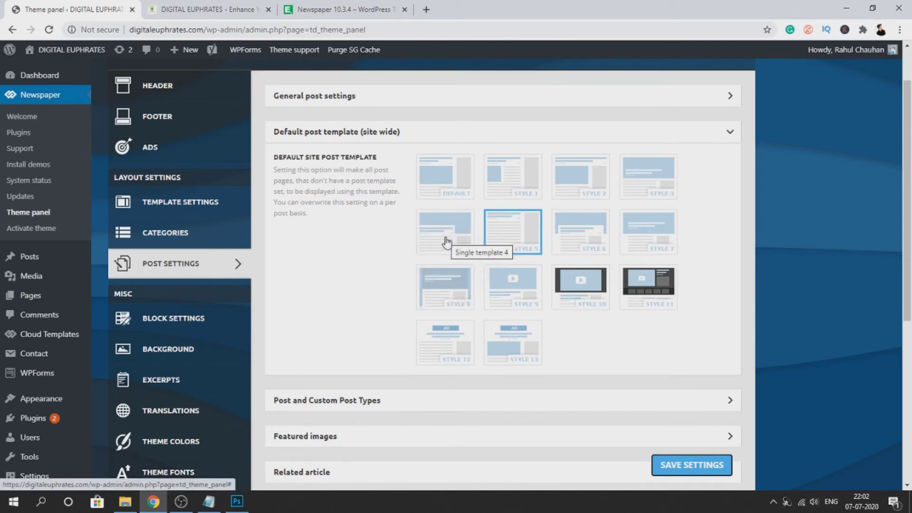
# - Expand Post and Custom Post Types and review the Show Categories Tags option
pyautogui.click(432, 402)
pyautogui.scroll(-6, 418, 332)
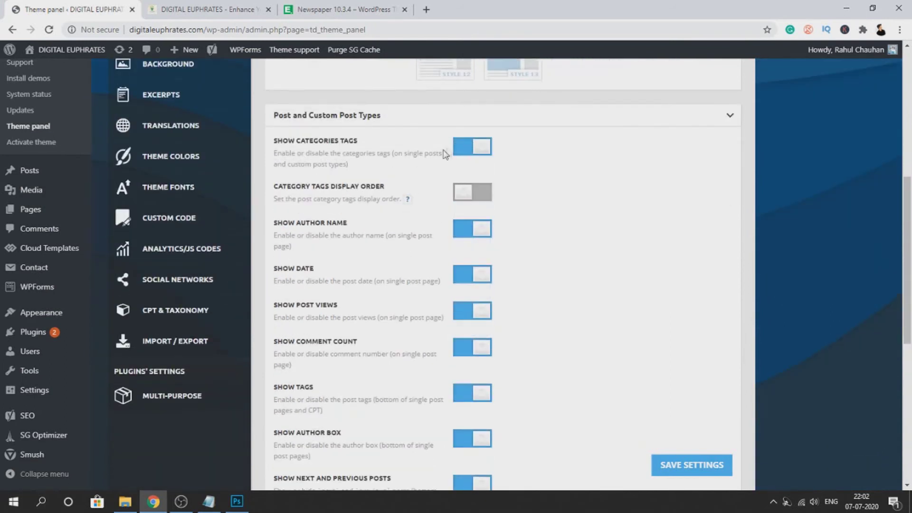
pyautogui.tripleClick(312, 142)
pyautogui.click(368, 147)
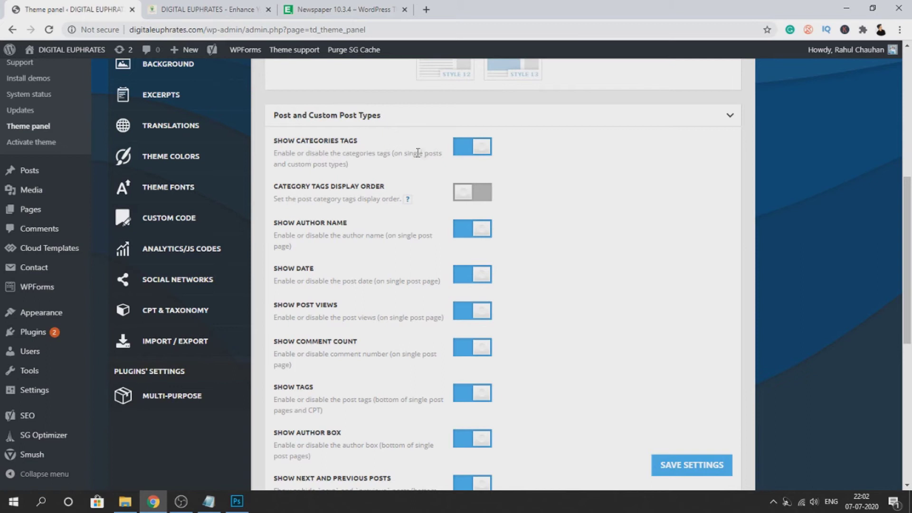
# - Refresh the live site and open the Top 10 Money Saving Tips post to examine its layout
pyautogui.click(209, 9)
pyautogui.scroll(15, 304, 190)
pyautogui.scroll(20, 269, 197)
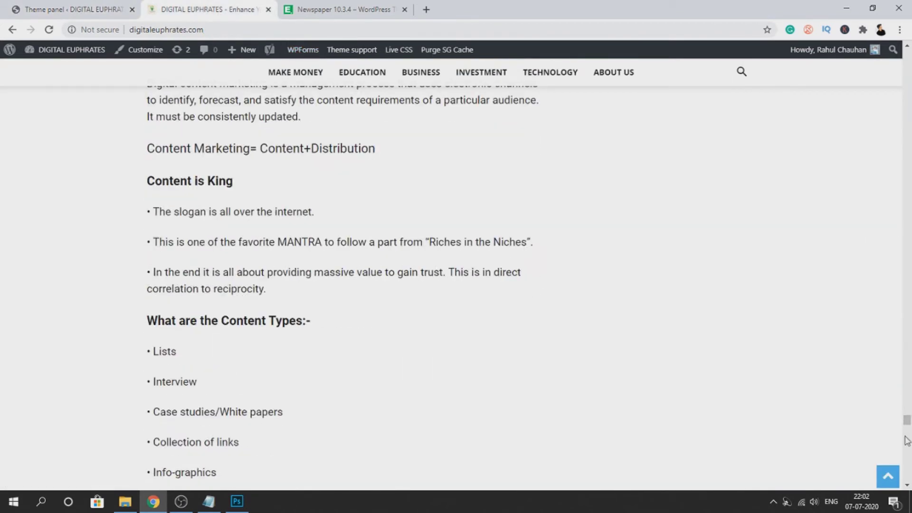
pyautogui.press('F5')
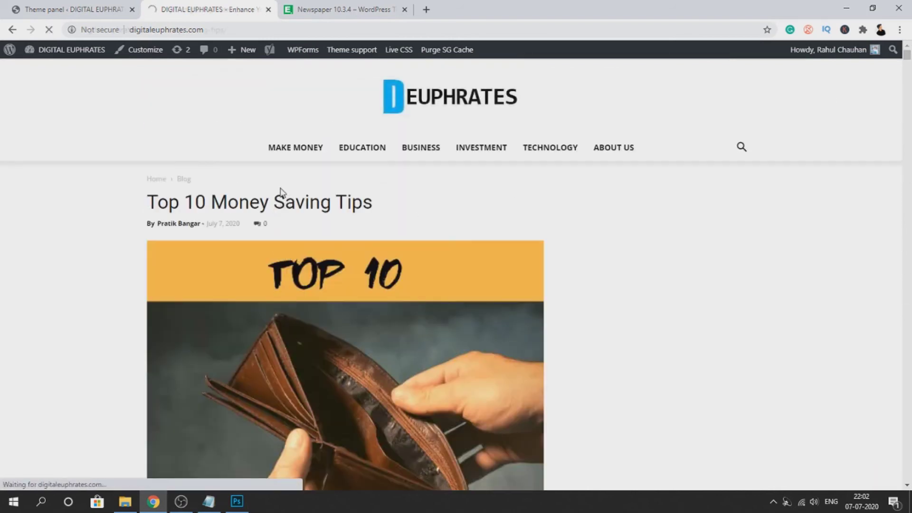
pyautogui.scroll(-3, 304, 205)
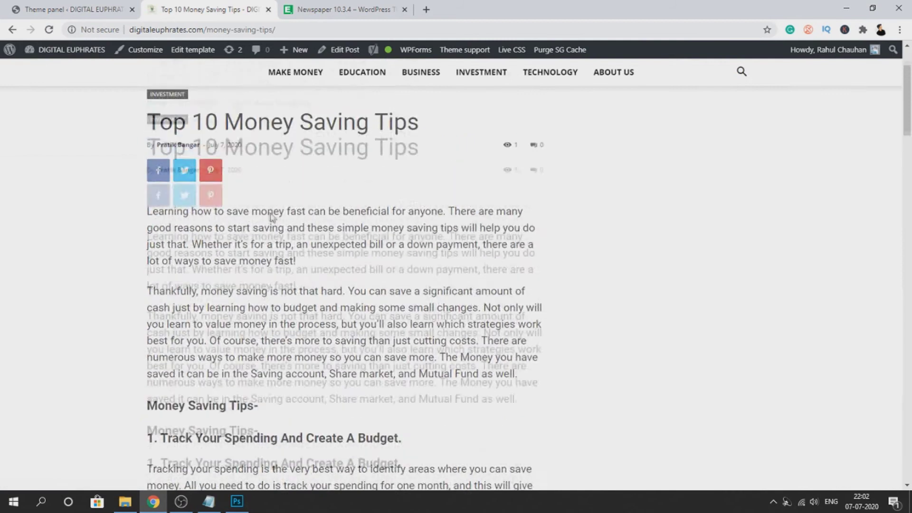
# - Check the category tag above the post title and turn off Show Categories Tags in the theme panel
pyautogui.click(41, 9)
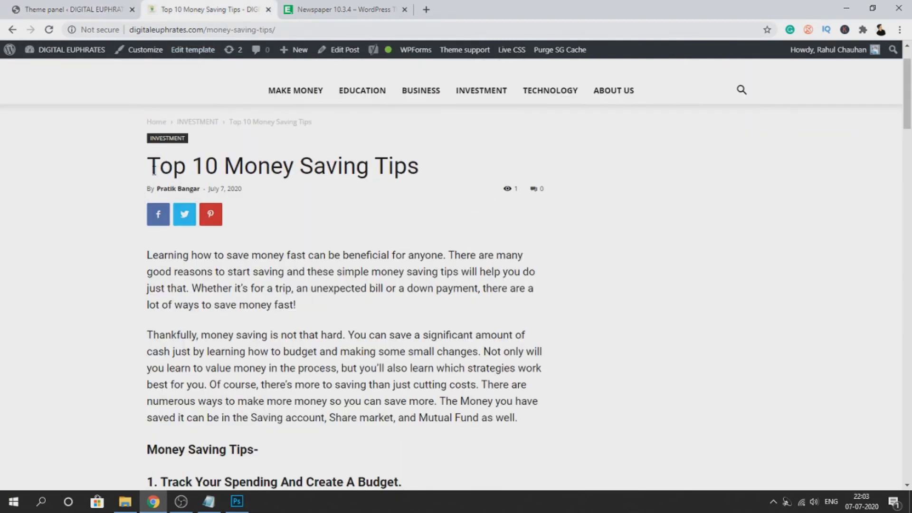
pyautogui.moveTo(128, 122); pyautogui.dragTo(190, 143)
pyautogui.click(217, 147)
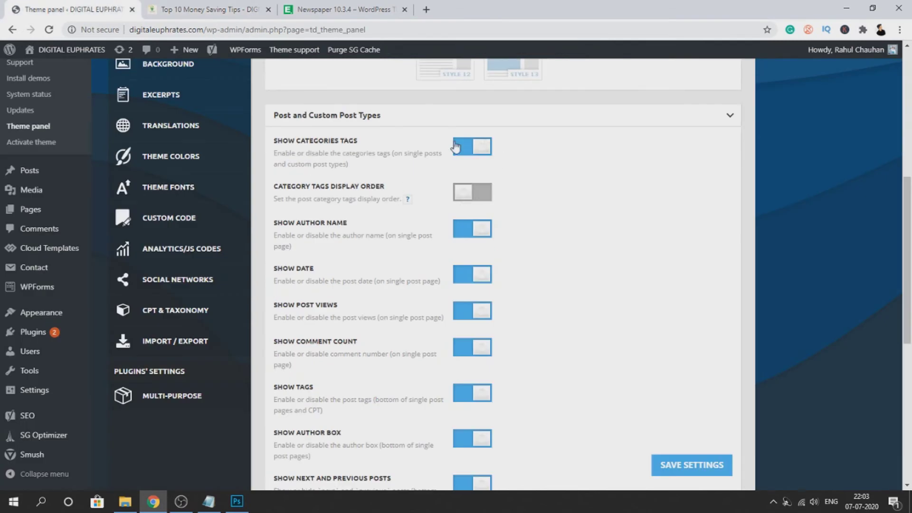
pyautogui.click(456, 148)
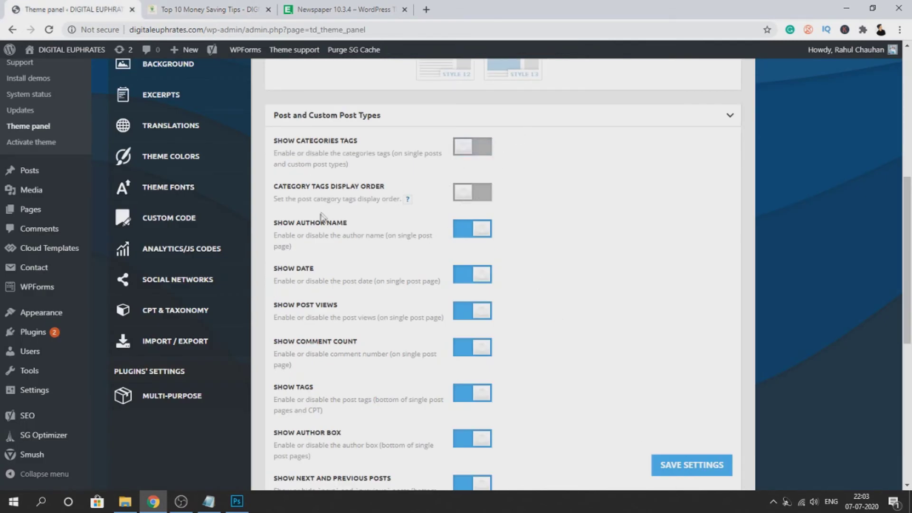
# - Compare the Show Author Name and Show Date options with the byline on the Top 10 Money Saving Tips post
pyautogui.moveTo(279, 223); pyautogui.dragTo(332, 234)
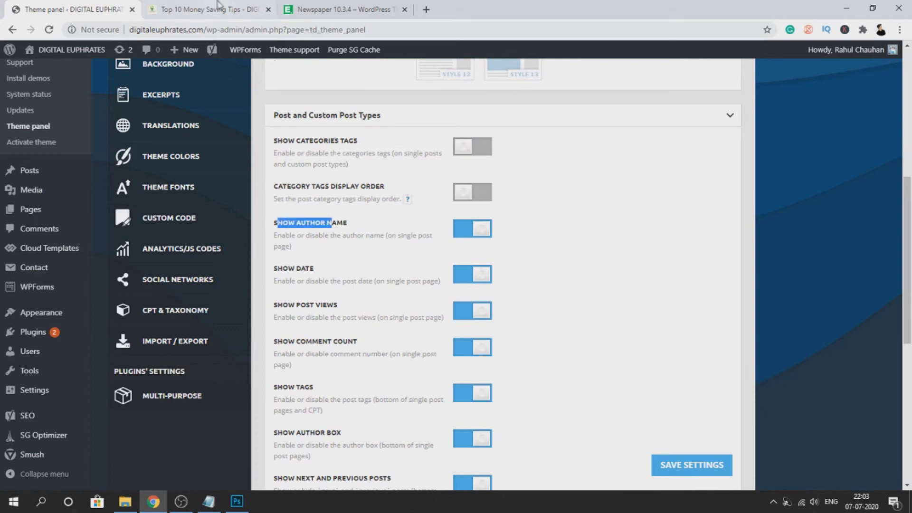
pyautogui.click(220, 4)
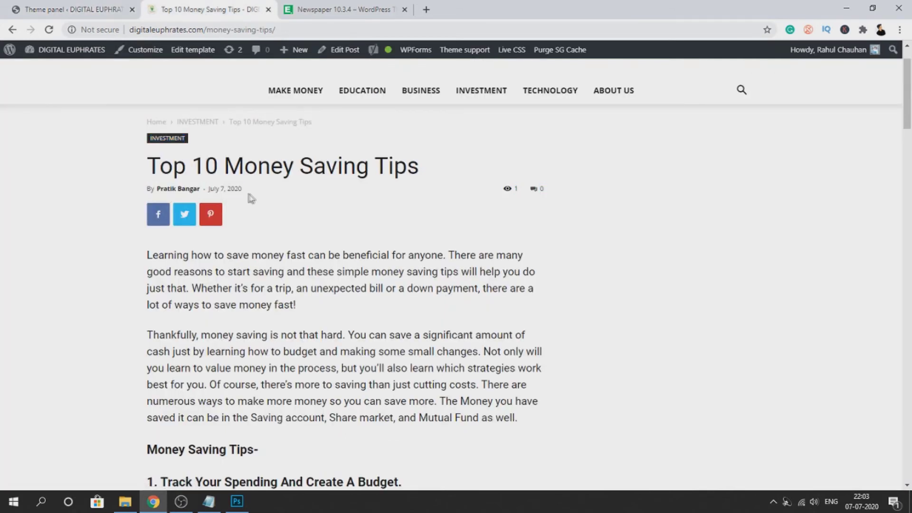
pyautogui.hotkey('ctrl', 'shift', 'Tab')
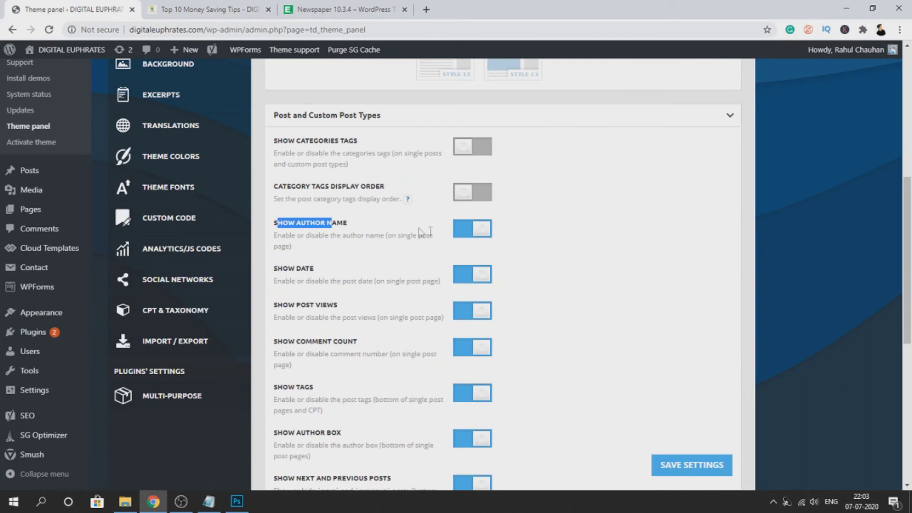
pyautogui.scroll(-1, 302, 313)
pyautogui.hotkey('ctrl', 'Tab')
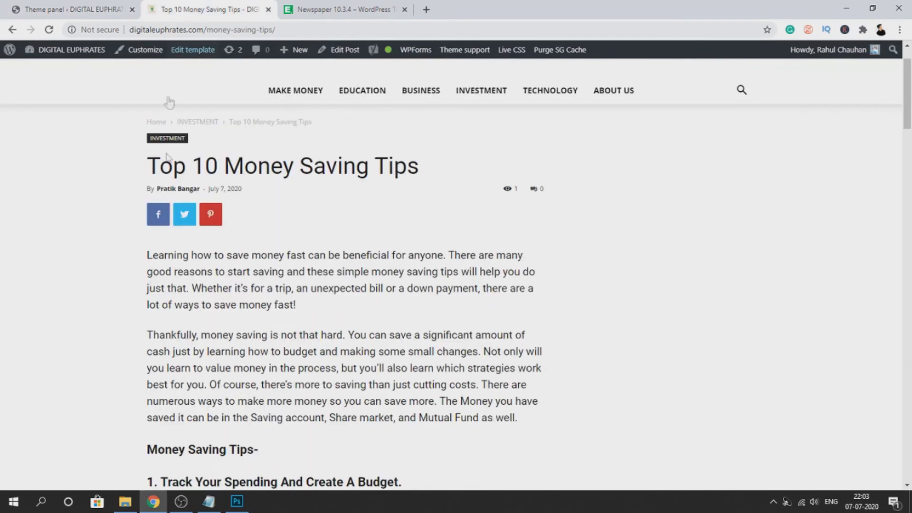
pyautogui.tripleClick(210, 190)
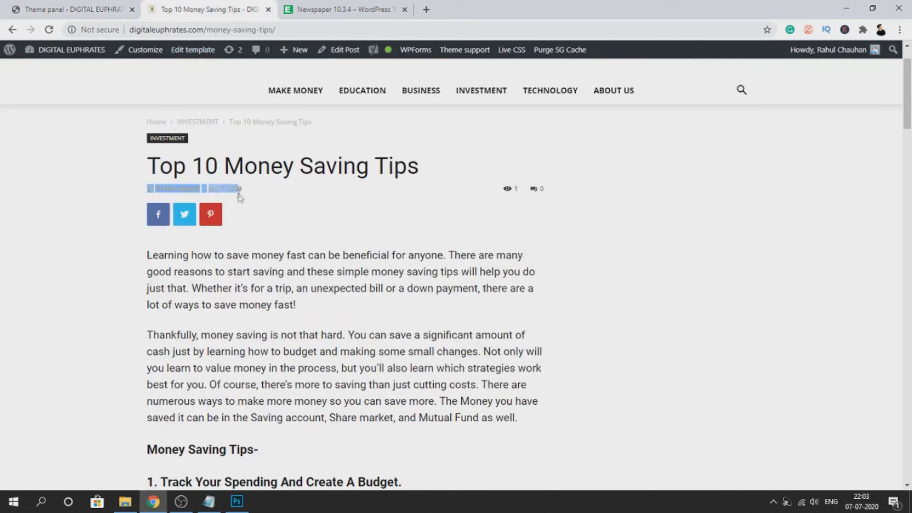
# - Keep Show Date enabled and turn off Show Post Views for single posts in the theme panel
pyautogui.click(63, 6)
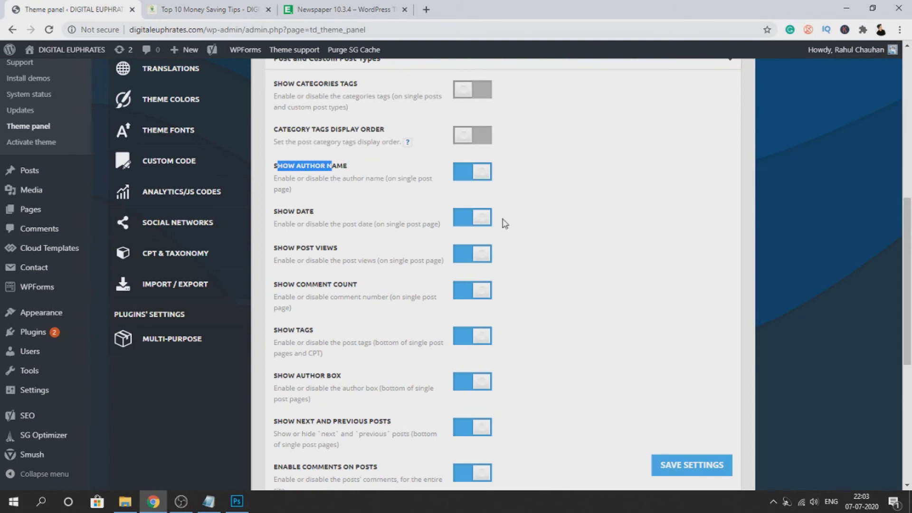
pyautogui.click(478, 220)
pyautogui.click(484, 224)
pyautogui.moveTo(275, 252); pyautogui.dragTo(343, 255)
pyautogui.click(490, 266)
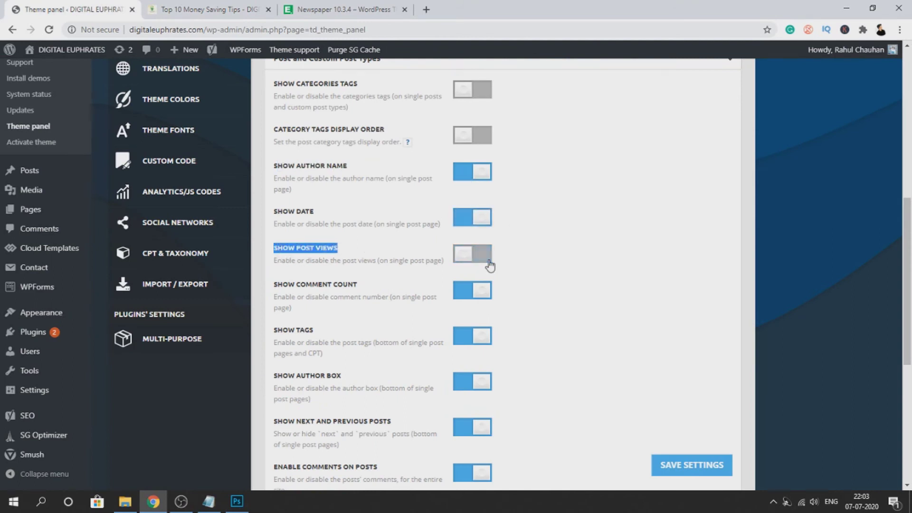
# - Review the remaining post options from comment count to comments, and examine the author box and previous article link on the live post
pyautogui.scroll(-1, 341, 254)
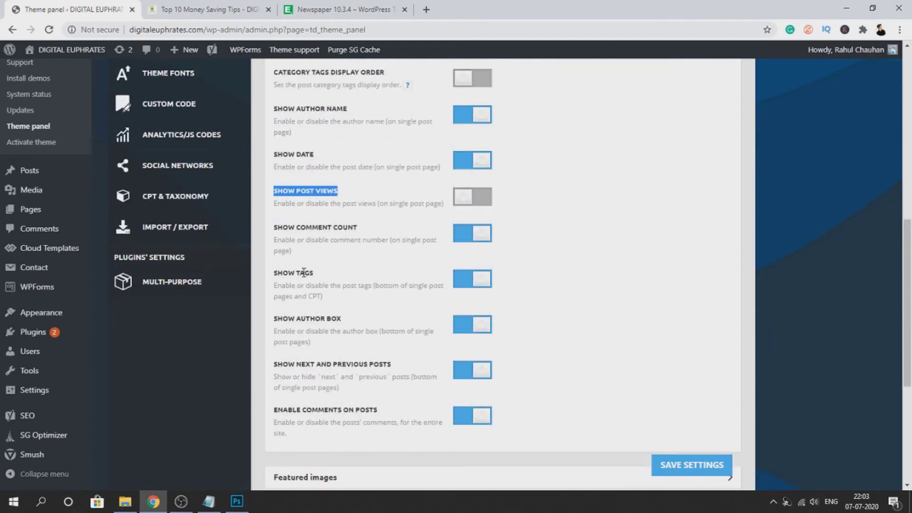
pyautogui.scroll(-1, 331, 328)
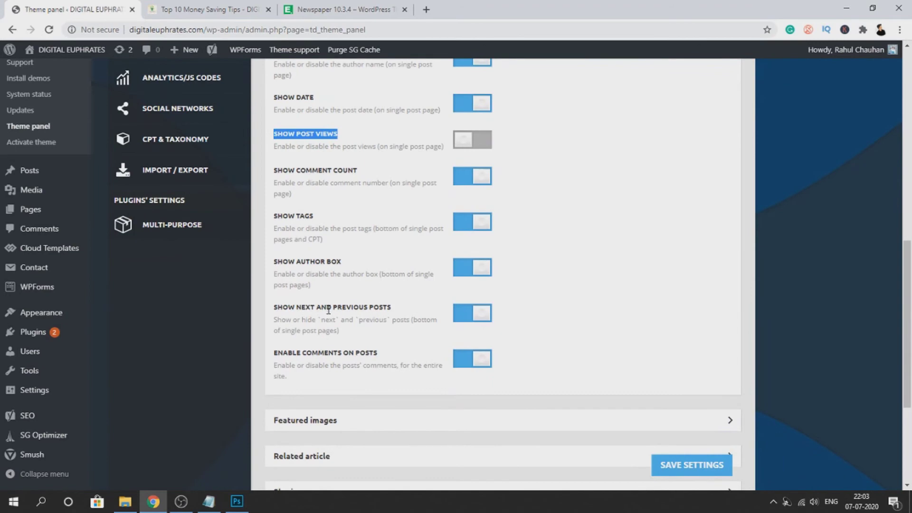
pyautogui.scroll(-1, 328, 310)
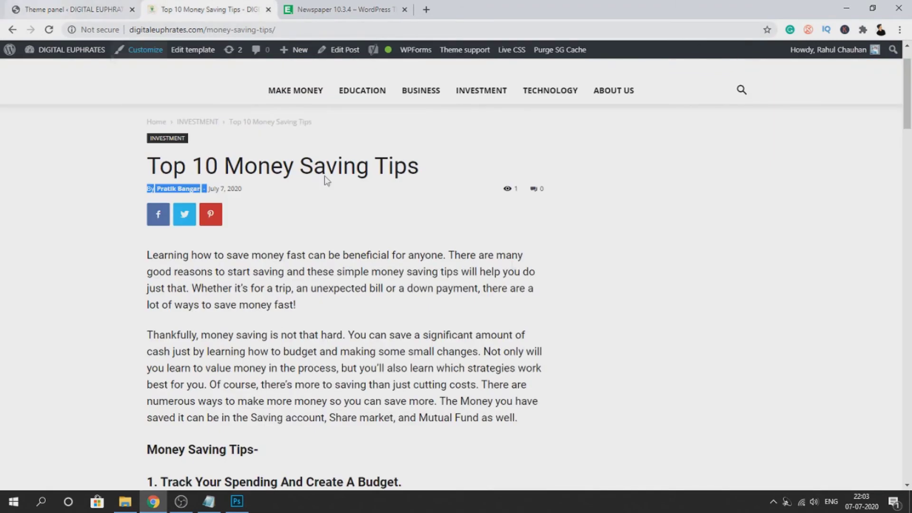
pyautogui.scroll(-20, 326, 179)
pyautogui.scroll(-14, 536, 341)
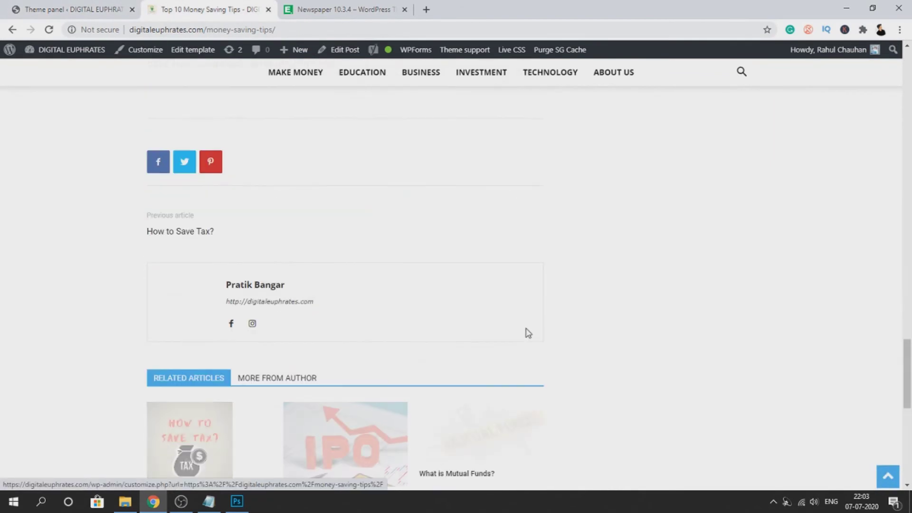
# - Check the end of the Top 10 Money Saving Tips post and turn off Show Tags in the theme panel
pyautogui.scroll(10, 528, 331)
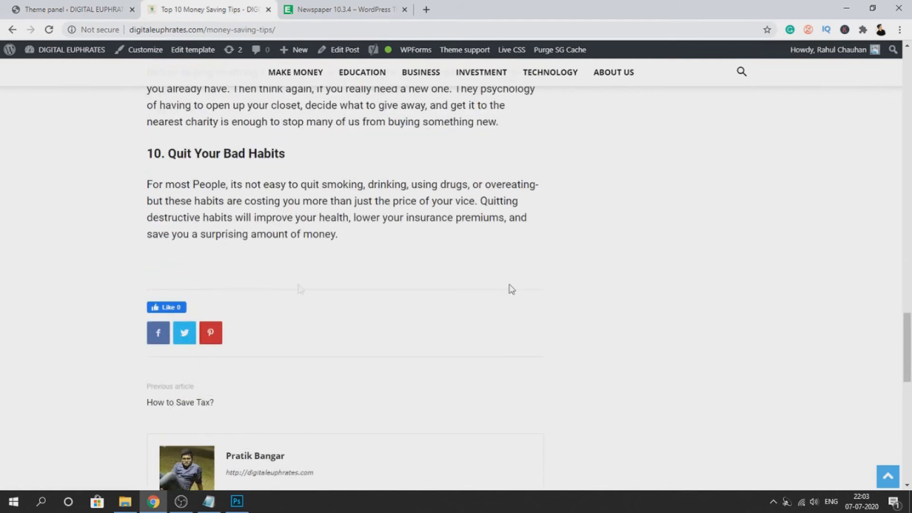
pyautogui.scroll(-5, 259, 322)
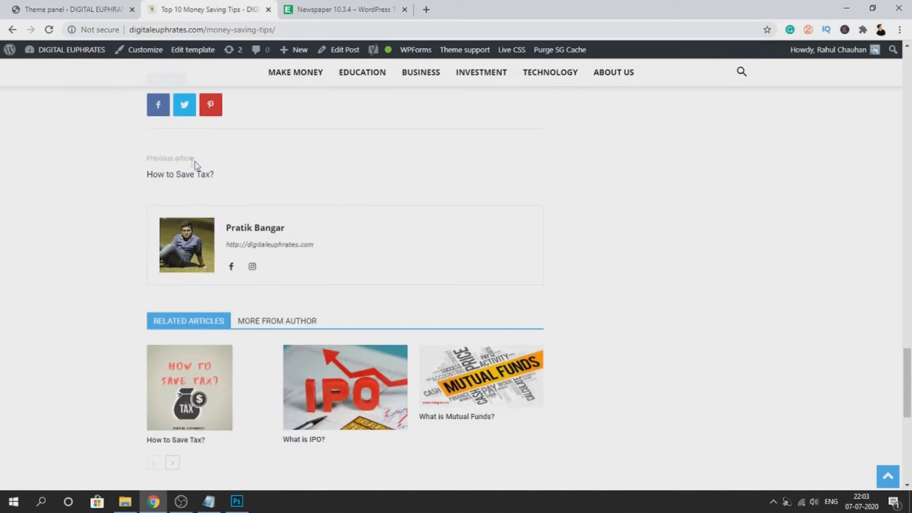
pyautogui.moveTo(181, 157); pyautogui.dragTo(234, 176)
pyautogui.click(290, 179)
pyautogui.click(70, 6)
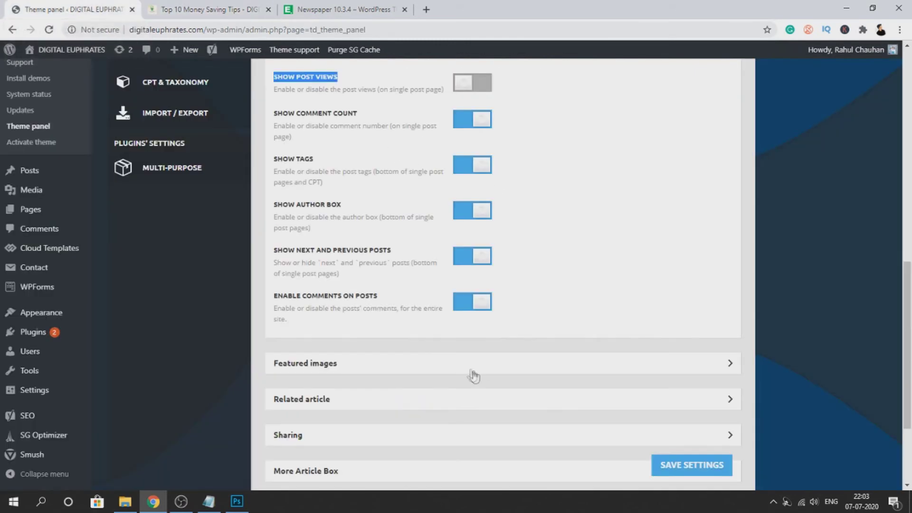
pyautogui.click(474, 174)
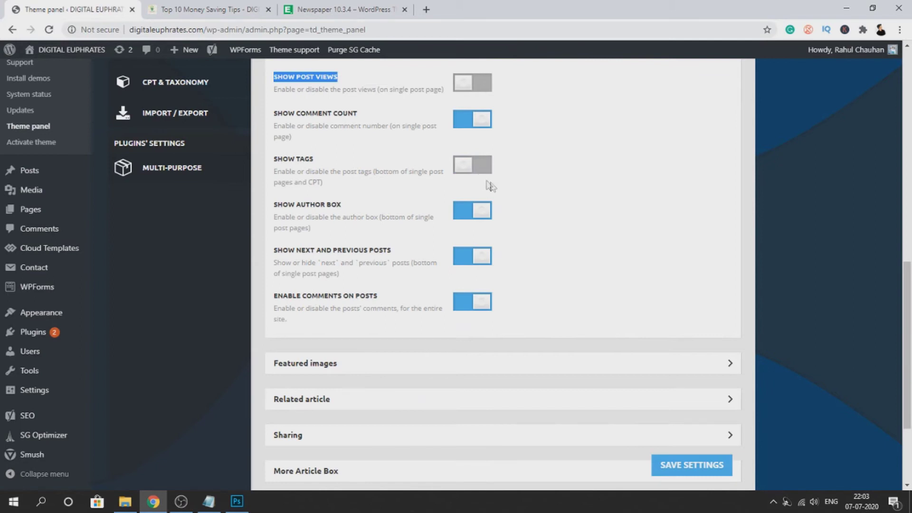
# - Review the Featured images post settings, including show featured image, placeholder and lightbox
pyautogui.scroll(-1, 309, 227)
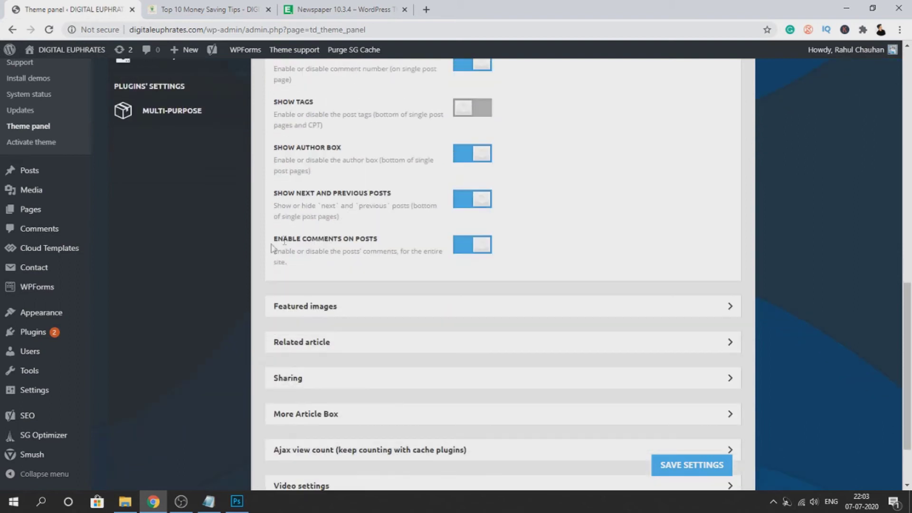
pyautogui.scroll(-2, 421, 224)
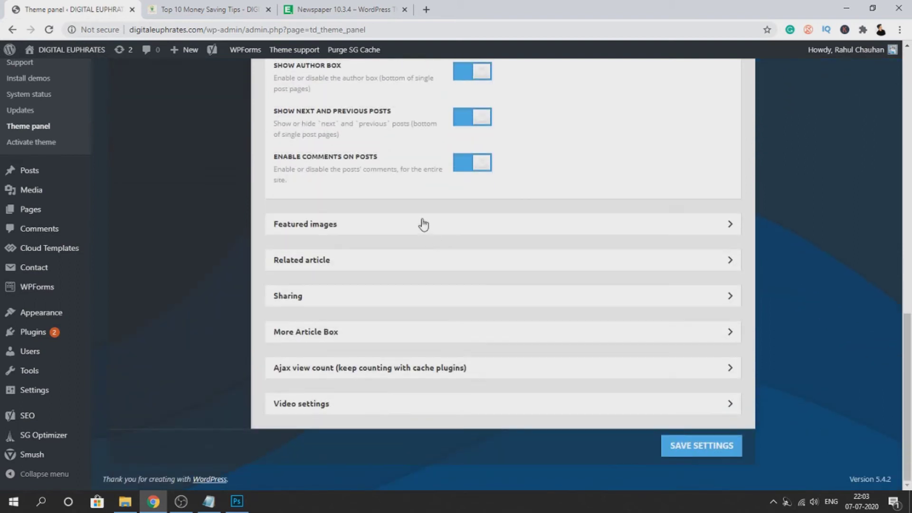
pyautogui.click(422, 224)
pyautogui.scroll(-2, 324, 292)
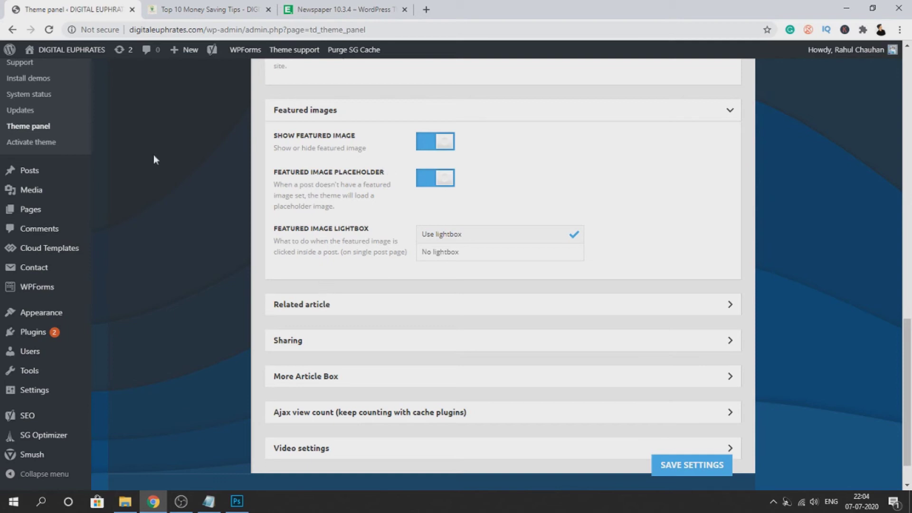
pyautogui.moveTo(275, 134); pyautogui.dragTo(335, 145)
pyautogui.click(337, 147)
pyautogui.scroll(-1, 451, 252)
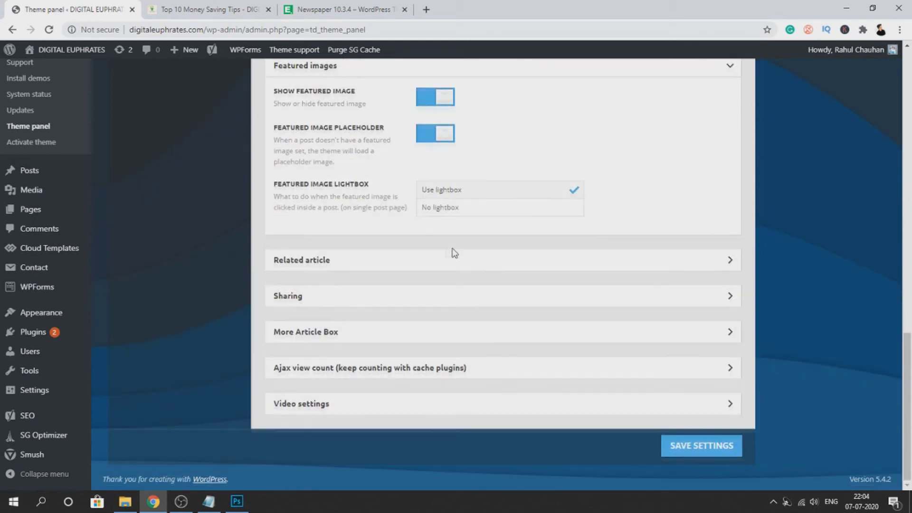
# - Review the Related article settings for visibility, selection type and number of rows
pyautogui.click(375, 262)
pyautogui.scroll(-3, 436, 288)
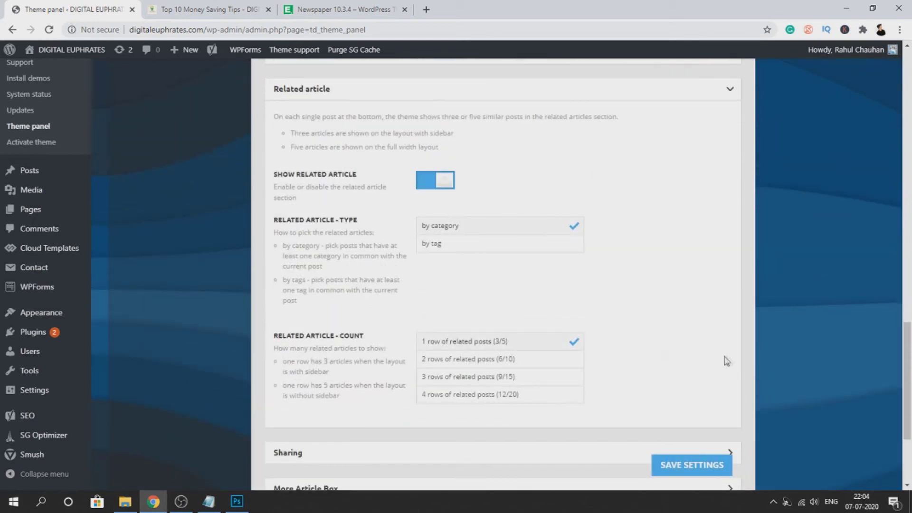
pyautogui.scroll(-2, 675, 359)
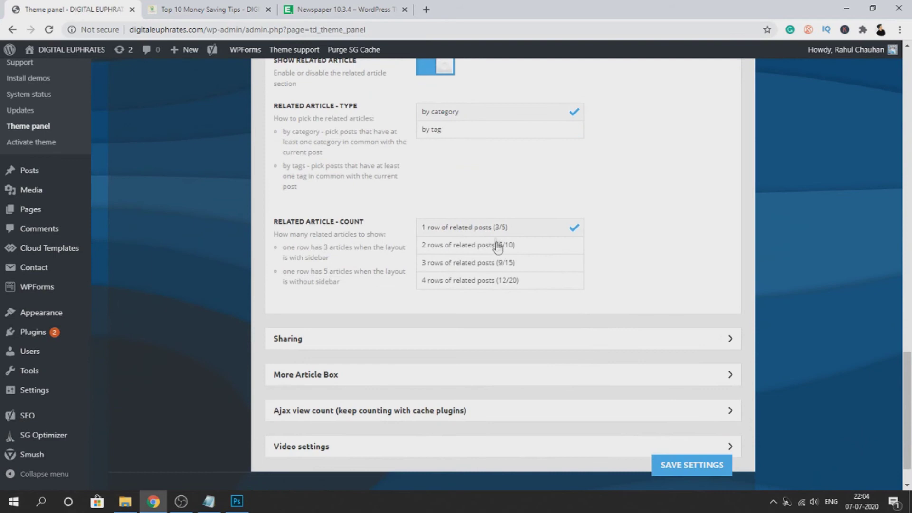
# - Compare the Sharing settings with the share buttons under the live post's title and turn off Top Article Sharing
pyautogui.click(409, 347)
pyautogui.scroll(-5, 407, 342)
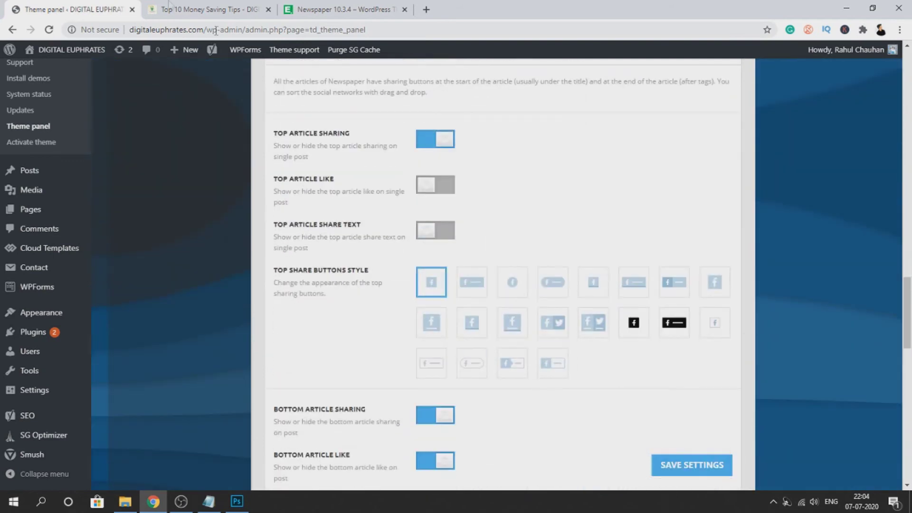
pyautogui.click(226, 7)
pyautogui.scroll(10, 366, 323)
pyautogui.scroll(15, 366, 323)
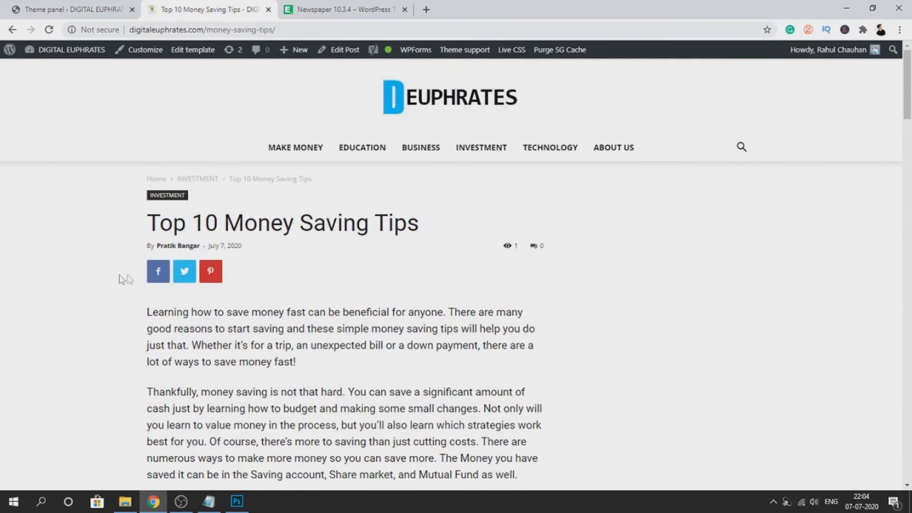
pyautogui.click(52, 6)
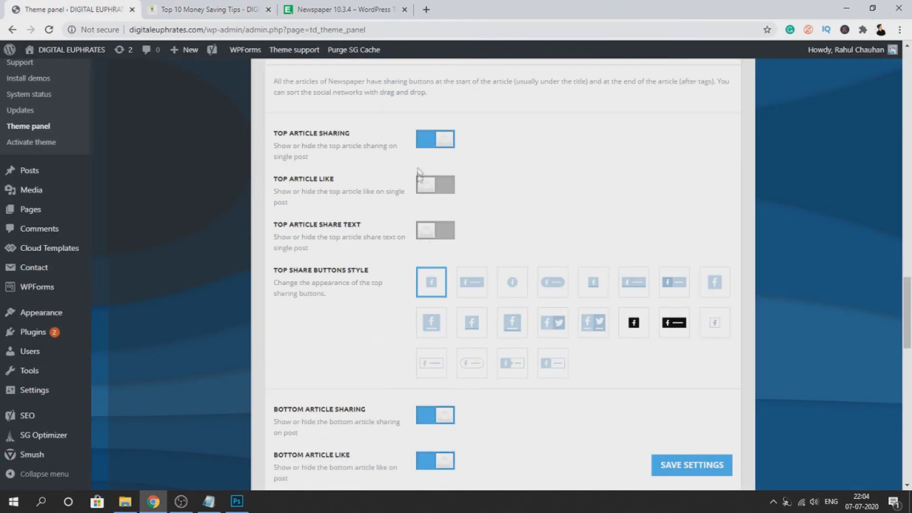
pyautogui.click(441, 143)
# - Turn off Bottom Article Like and review the remaining sharing options through the social networks list
pyautogui.scroll(-3, 438, 387)
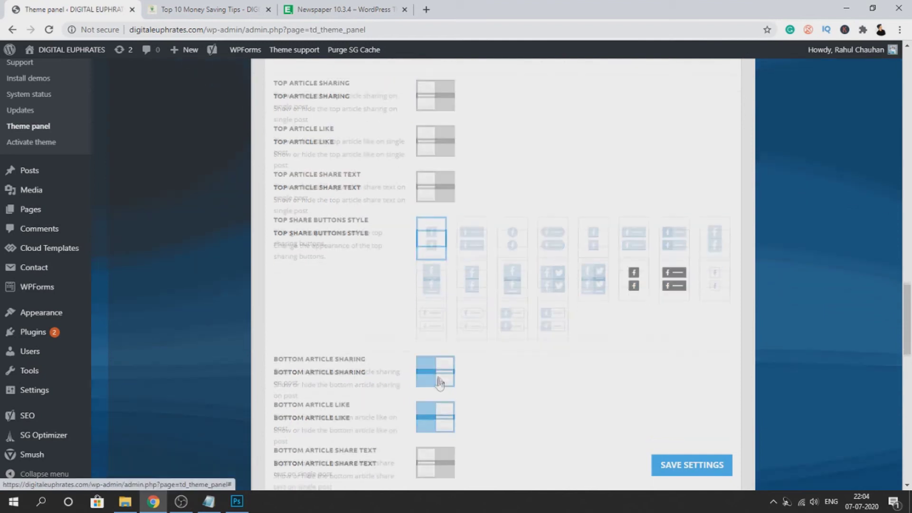
pyautogui.click(443, 358)
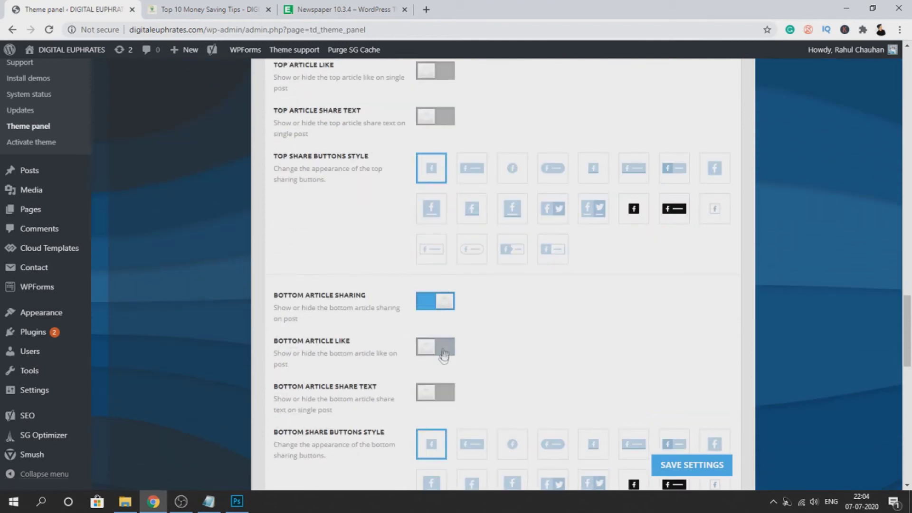
pyautogui.click(167, 6)
pyautogui.scroll(-15, 457, 285)
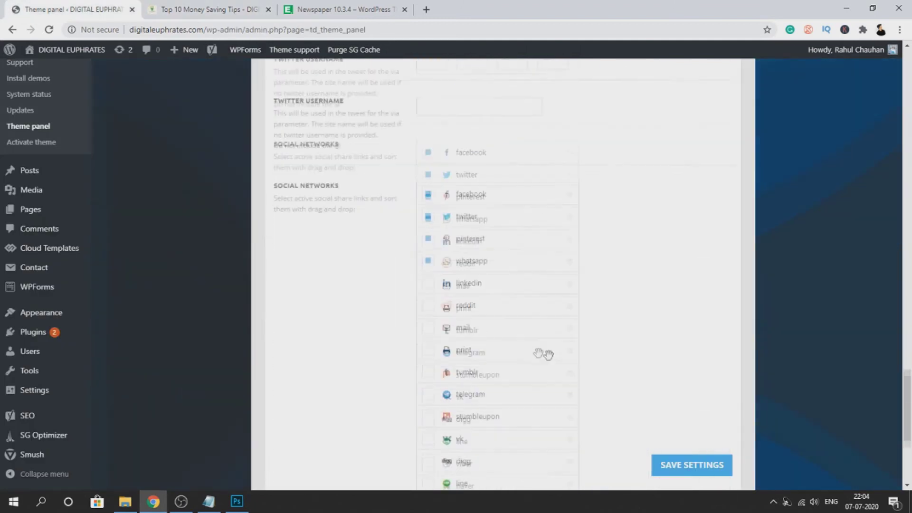
pyautogui.scroll(-5, 475, 327)
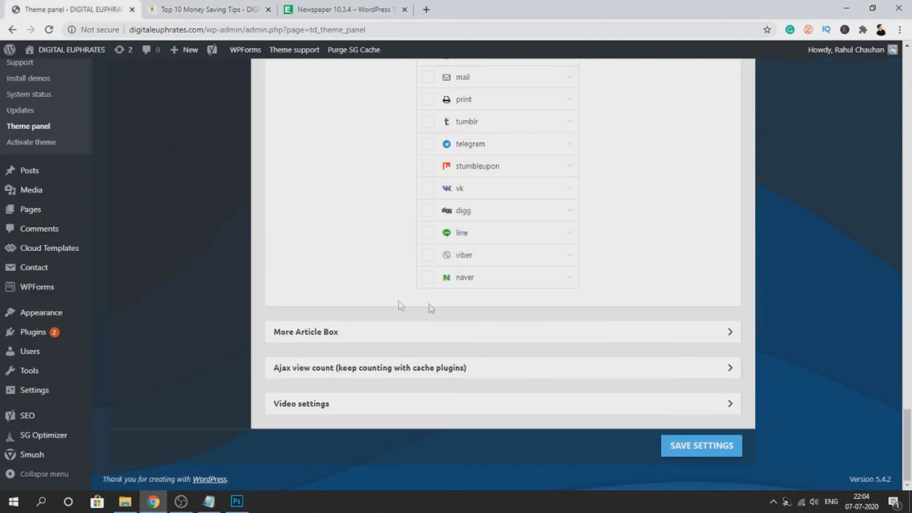
# - Review the More Article Box, Ajax view count and Video settings sections of the post settings
pyautogui.click(357, 331)
pyautogui.scroll(-5, 324, 225)
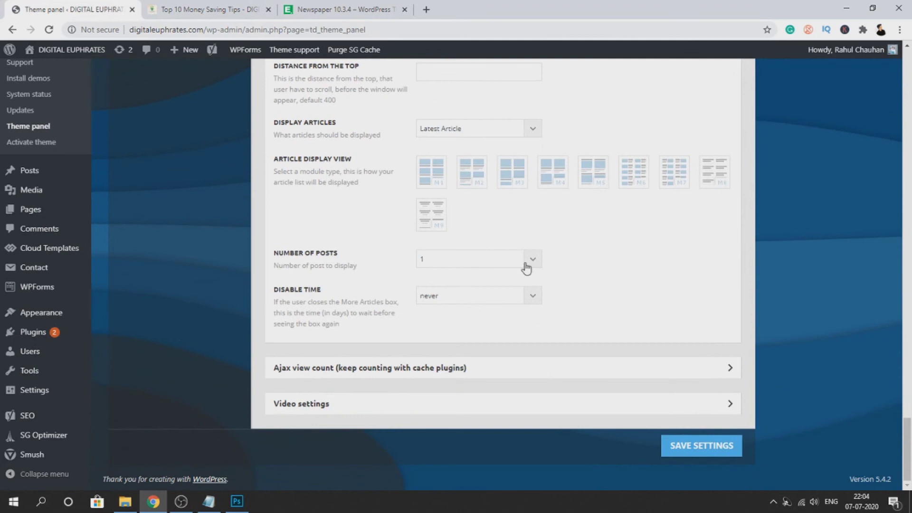
pyautogui.scroll(3, 528, 263)
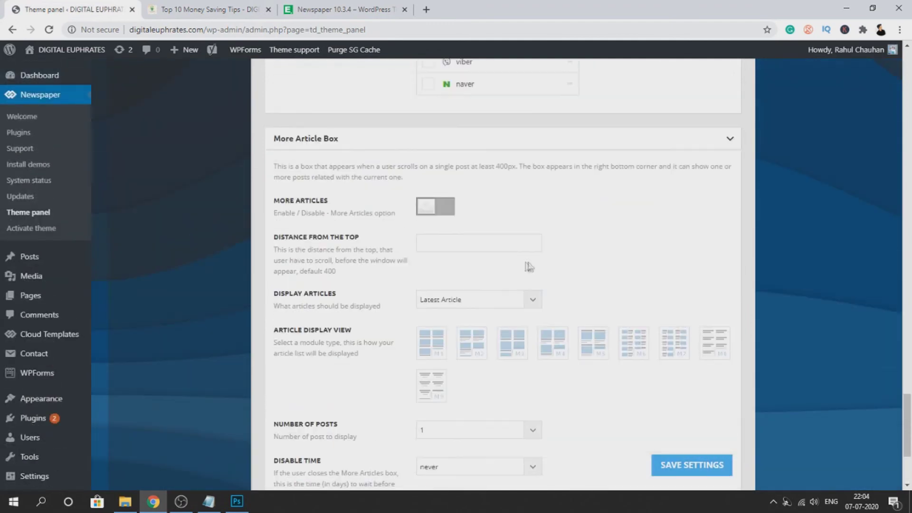
pyautogui.scroll(-3, 405, 227)
pyautogui.click(452, 369)
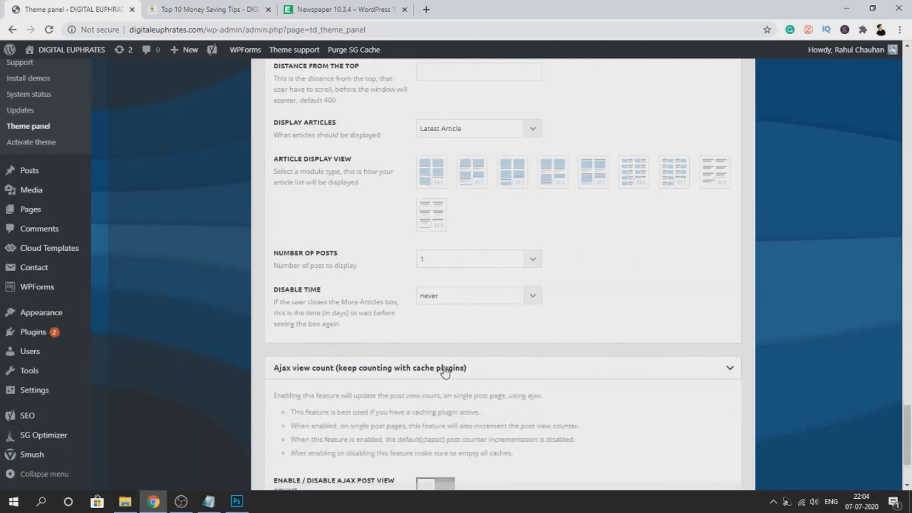
pyautogui.scroll(-3, 444, 368)
pyautogui.click(387, 412)
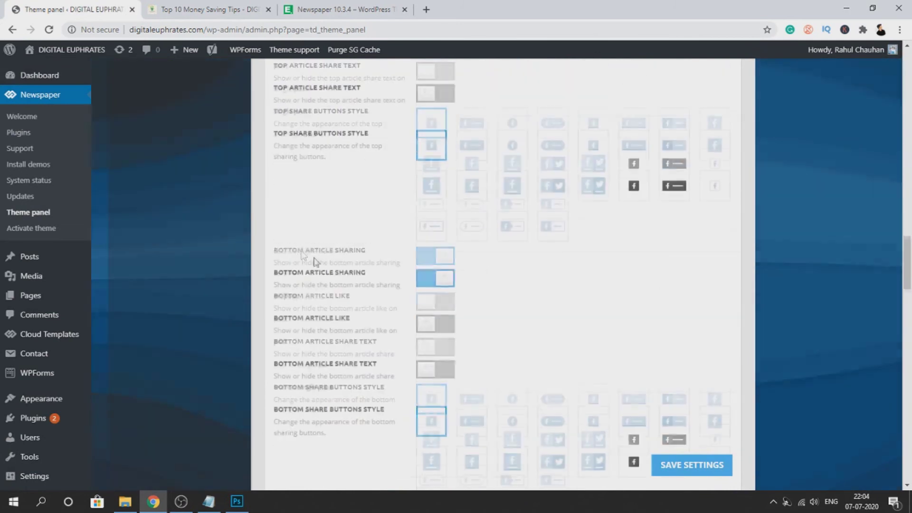
# - Go to the theme's block settings and select Block Header 14 as the global block header template
pyautogui.scroll(20, 407, 271)
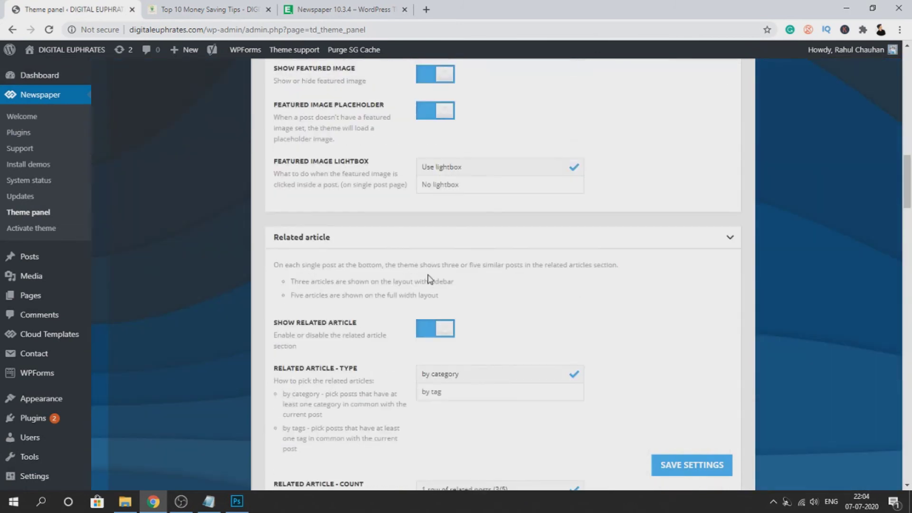
pyautogui.click(172, 285)
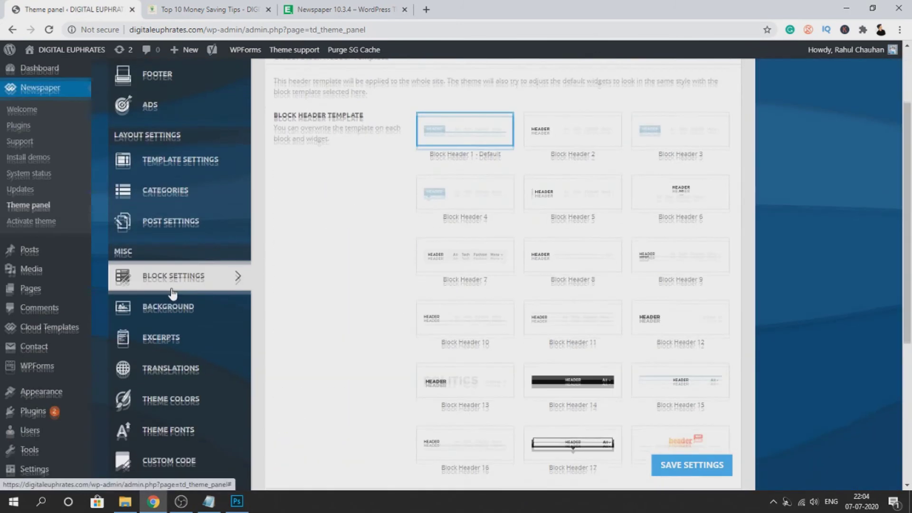
pyautogui.scroll(-2, 518, 230)
pyautogui.click(582, 285)
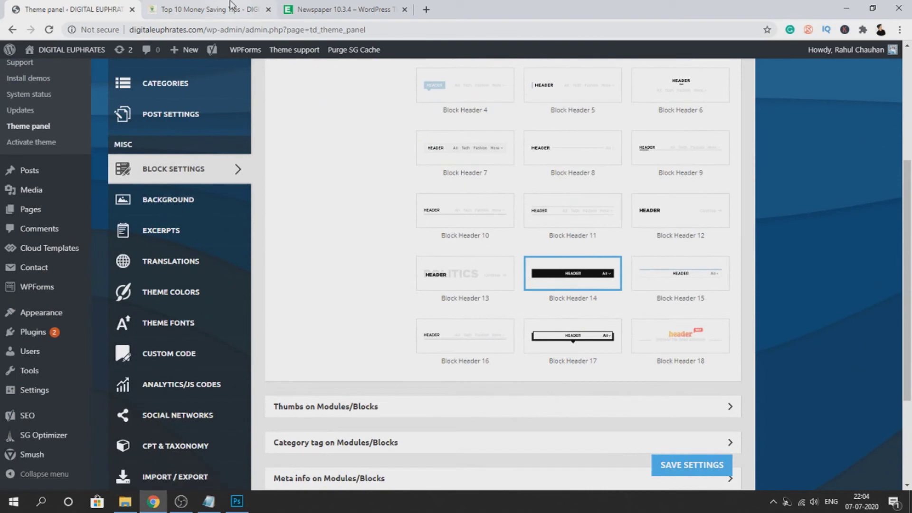
# - Examine the header and opening content of the live Top 10 Money Saving Tips post
pyautogui.click(206, 9)
pyautogui.scroll(15, 909, 265)
pyautogui.scroll(3, 883, 111)
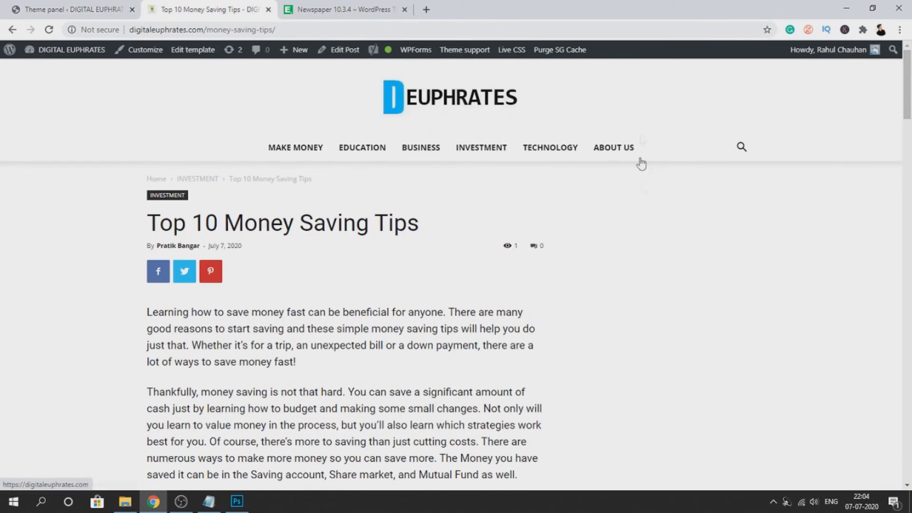
pyautogui.scroll(-6, 576, 240)
# - Select Block Header 6 as the global block header template and look over the remaining block settings sections
pyautogui.click(71, 10)
pyautogui.scroll(-2, 591, 241)
pyautogui.scroll(4, 502, 199)
pyautogui.click(682, 207)
pyautogui.click(686, 273)
pyautogui.click(677, 224)
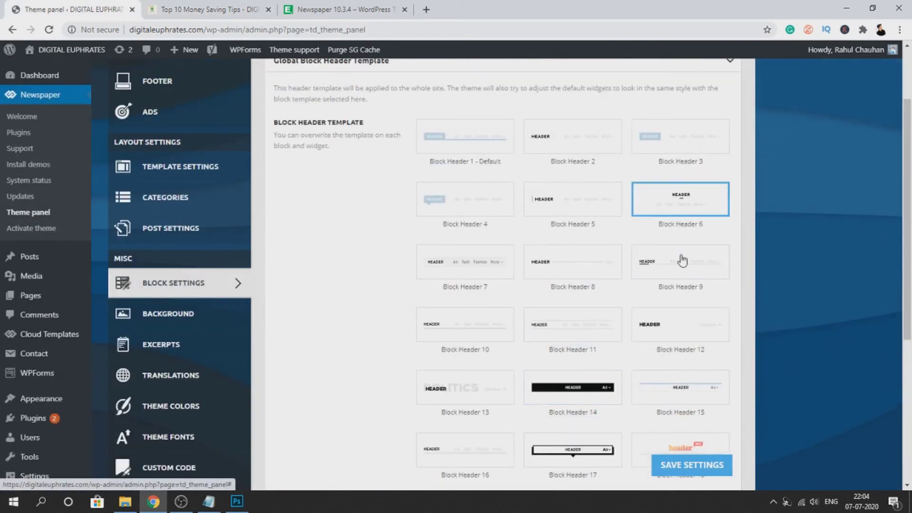
pyautogui.scroll(-3, 624, 234)
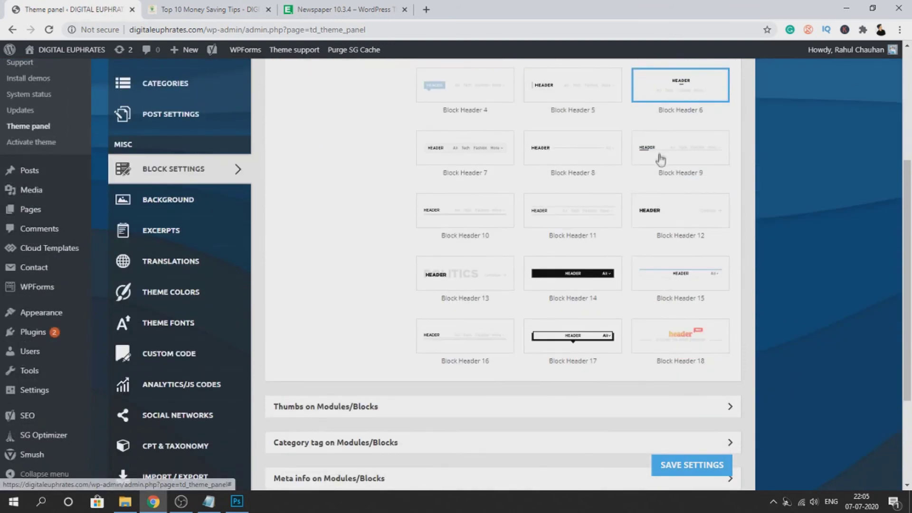
pyautogui.scroll(3, 663, 171)
pyautogui.scroll(-5, 672, 209)
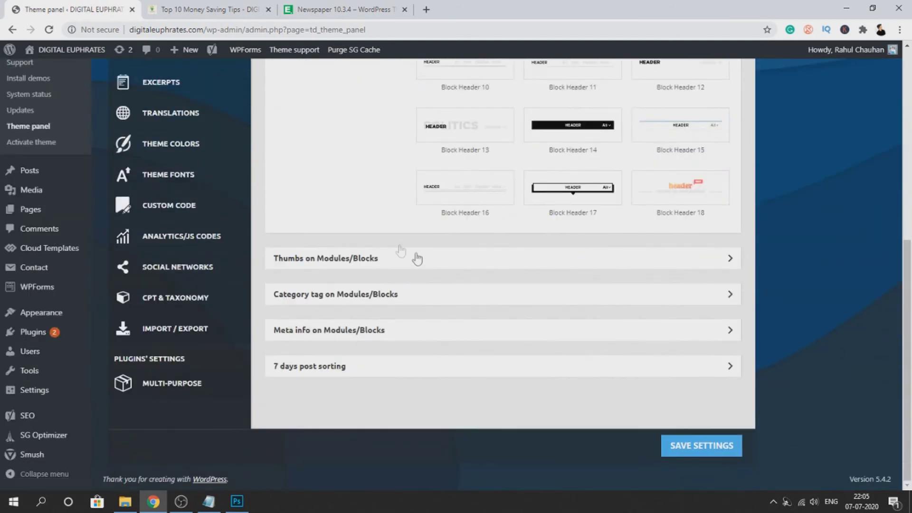
pyautogui.scroll(2, 245, 226)
# - Review the theme's background settings and compare them with the empty page background beside the live post
pyautogui.click(176, 281)
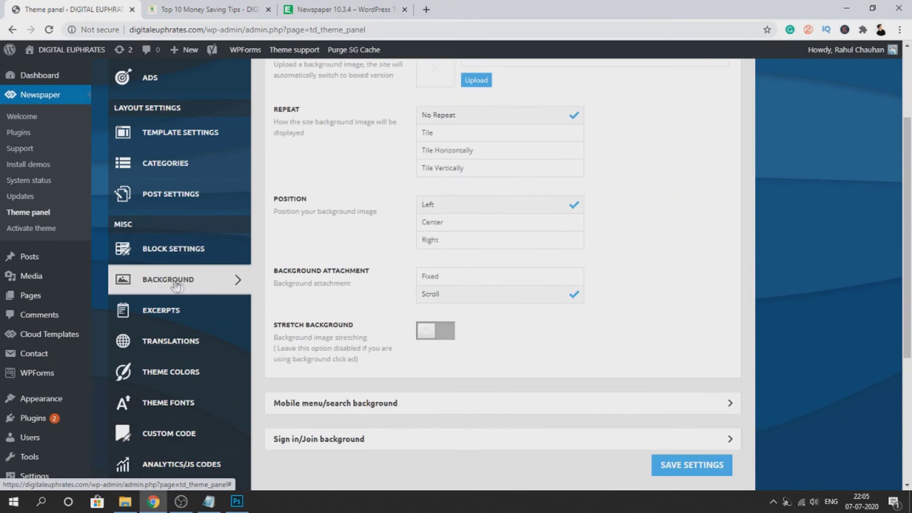
pyautogui.click(259, 7)
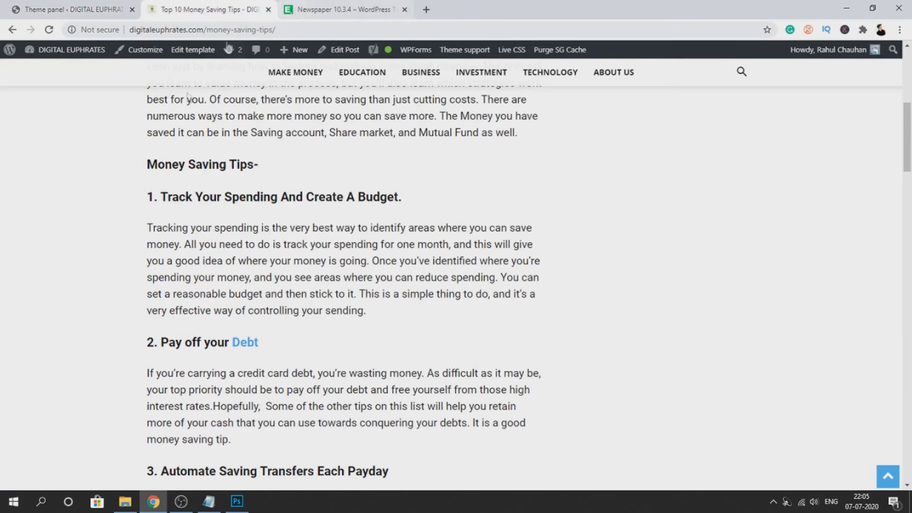
pyautogui.moveTo(70, 153); pyautogui.dragTo(57, 170)
pyautogui.moveTo(200, 165); pyautogui.dragTo(142, 5)
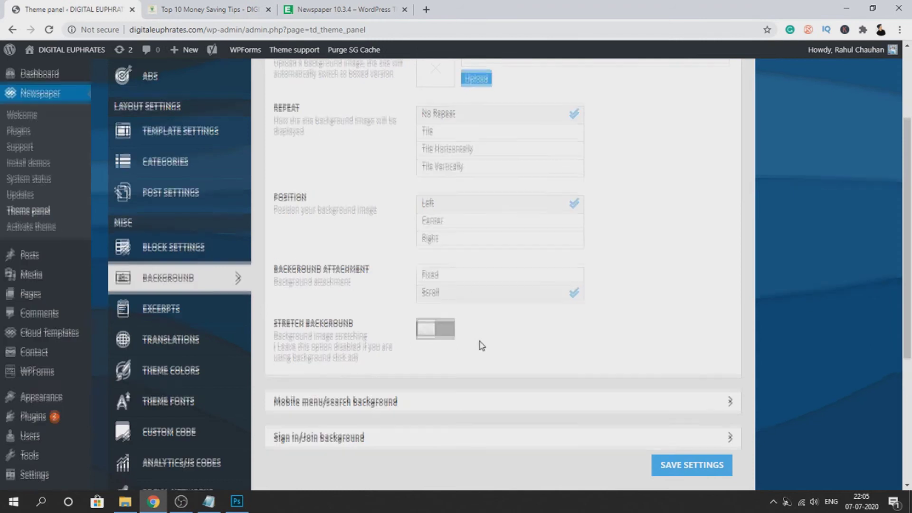
pyautogui.scroll(-1, 481, 345)
# - Go to the theme's translation settings and look through the languages available for loading a translation
pyautogui.click(195, 257)
pyautogui.click(194, 282)
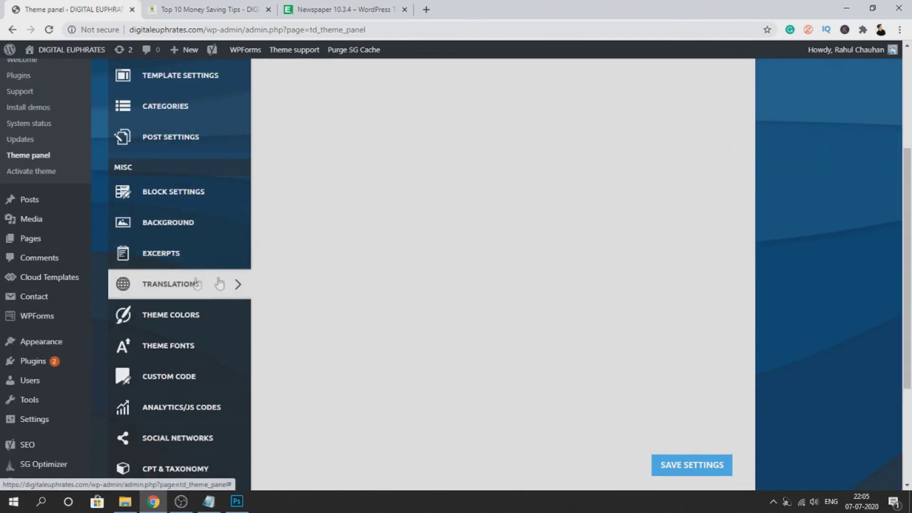
pyautogui.click(336, 157)
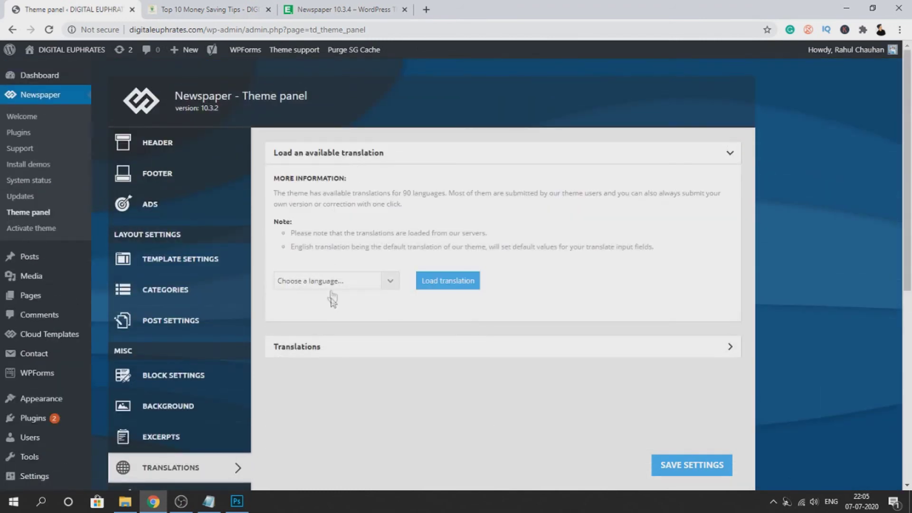
pyautogui.click(356, 281)
pyautogui.scroll(-15, 309, 181)
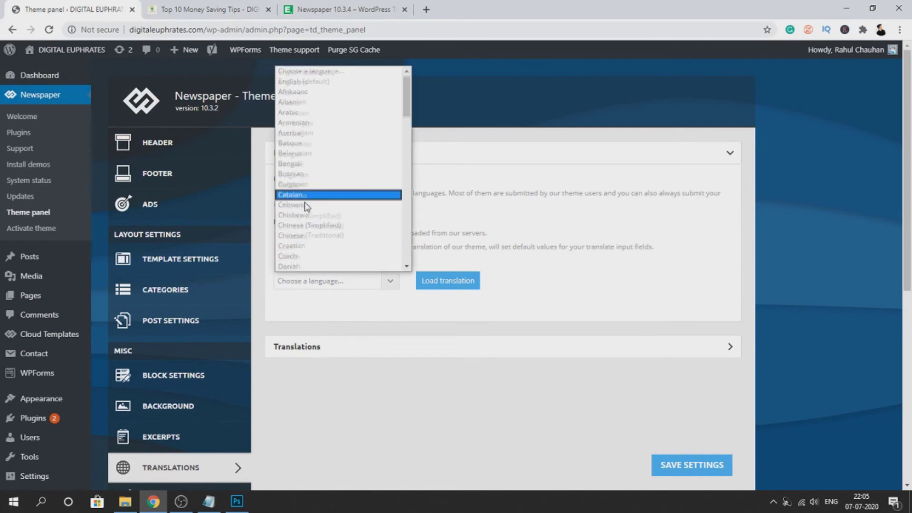
pyautogui.scroll(10, 307, 176)
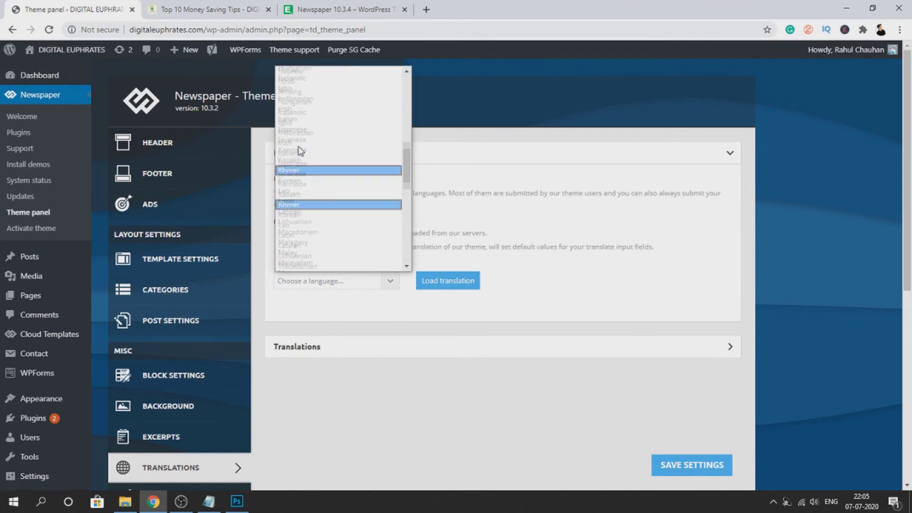
pyautogui.scroll(5, 304, 157)
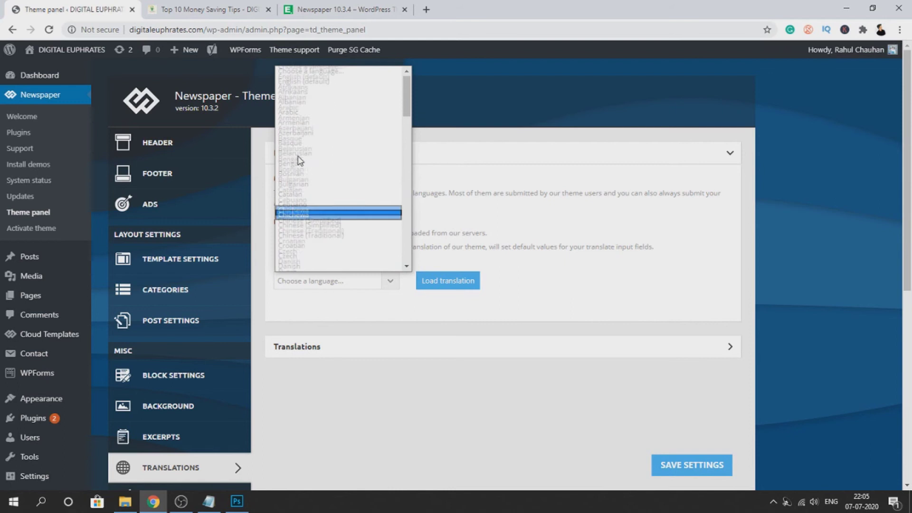
pyautogui.scroll(-4, 308, 152)
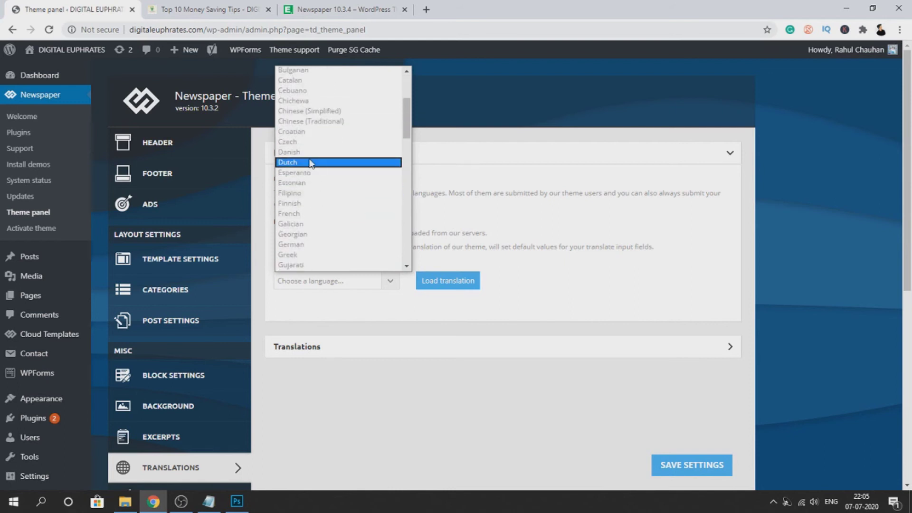
pyautogui.scroll(3, 312, 188)
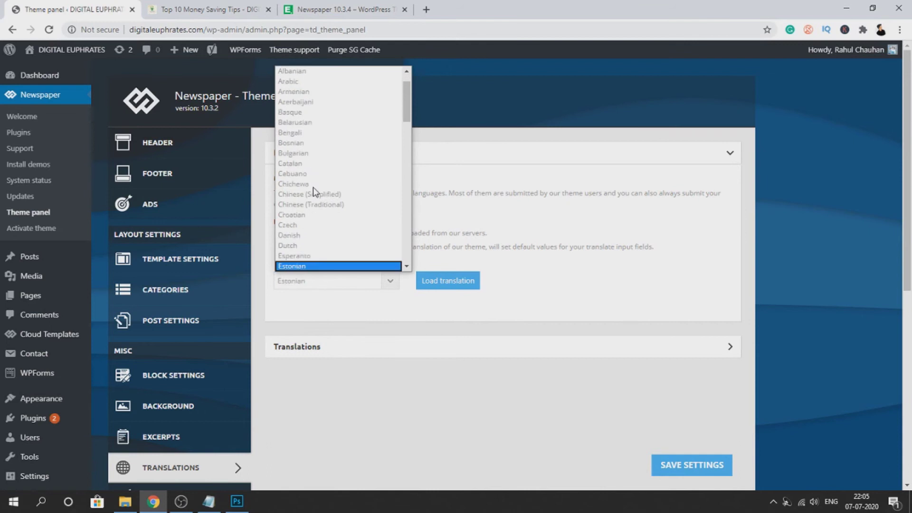
pyautogui.scroll(-3, 318, 204)
pyautogui.scroll(6, 323, 157)
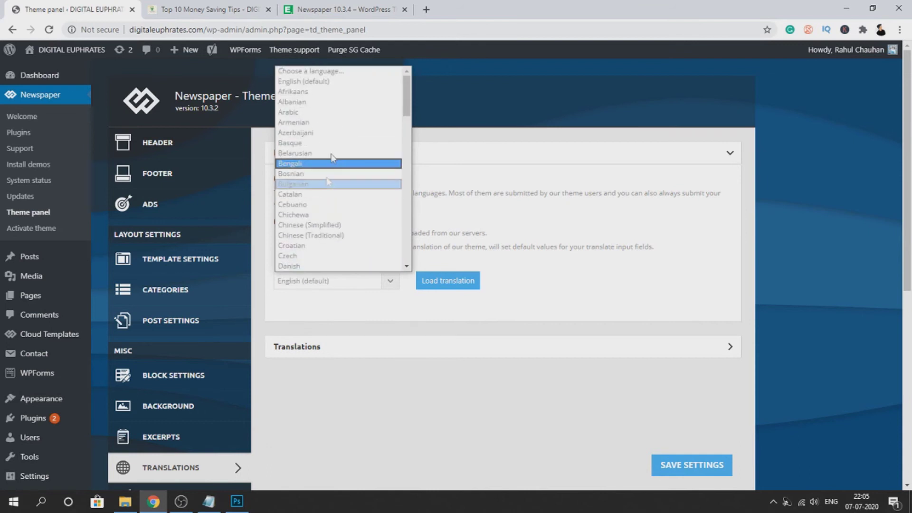
pyautogui.click(333, 91)
pyautogui.scroll(-1, 483, 286)
# - Expand the Translations section and look over its phrase fields, from Tel and Email through Load more
pyautogui.click(411, 287)
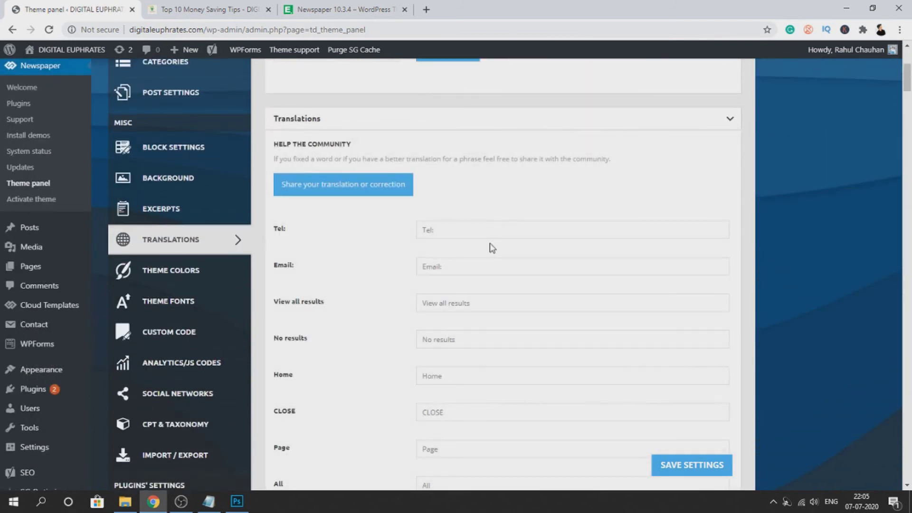
pyautogui.scroll(-2, 477, 254)
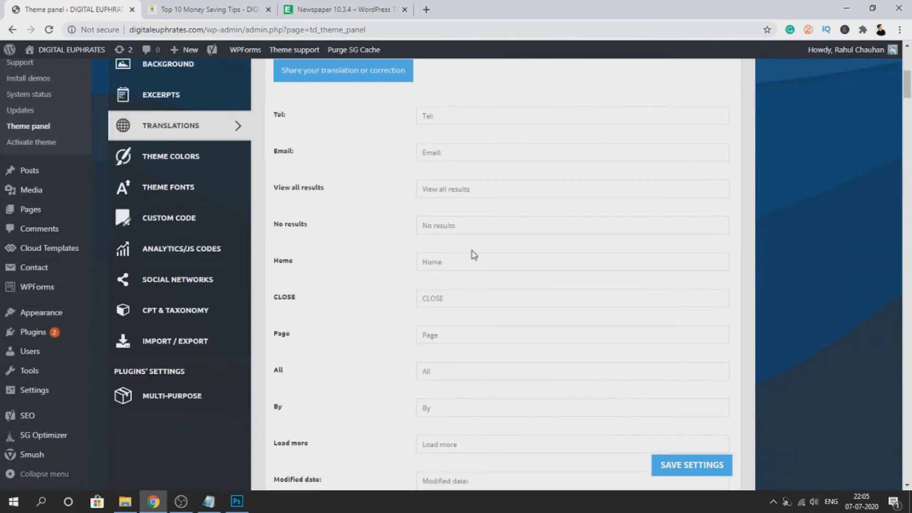
# - Go to the theme's font settings and expand the Post title font options
pyautogui.click(201, 167)
pyautogui.click(195, 195)
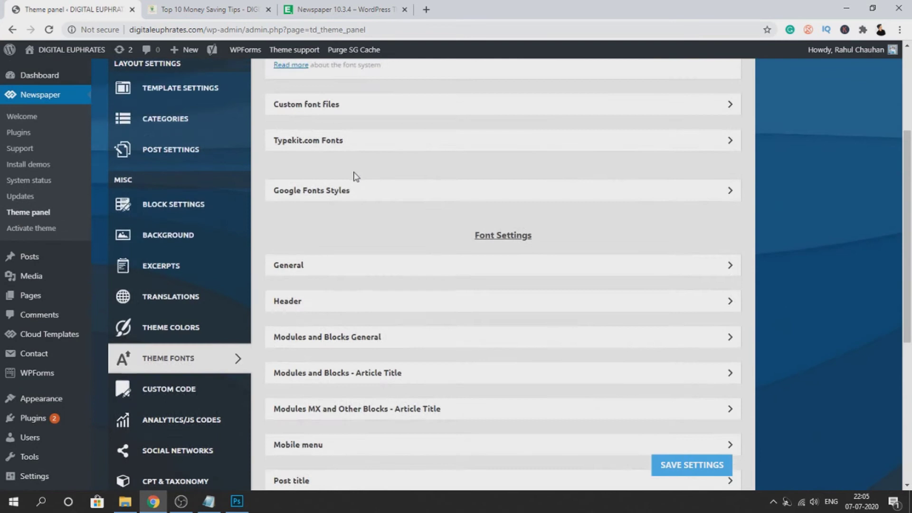
pyautogui.scroll(1, 341, 228)
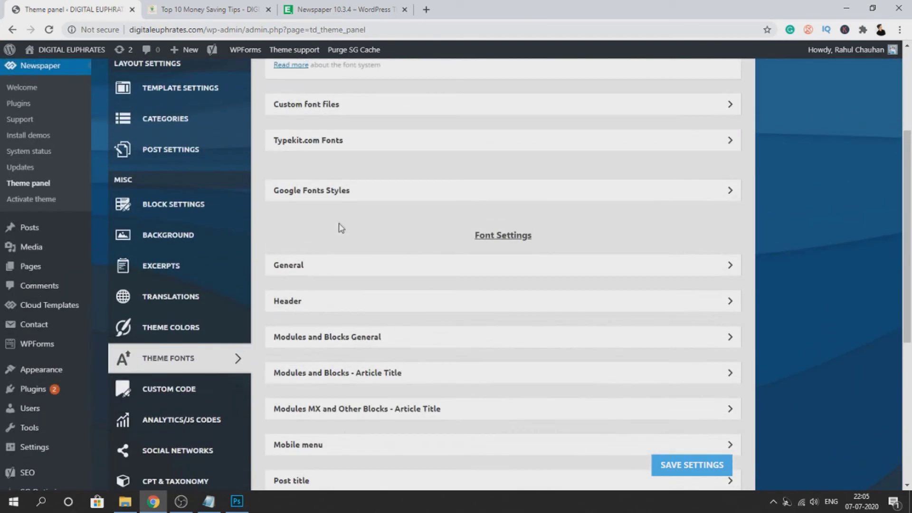
pyautogui.scroll(2, 341, 228)
pyautogui.click(352, 226)
pyautogui.scroll(2, 376, 224)
pyautogui.click(387, 218)
pyautogui.scroll(-4, 402, 256)
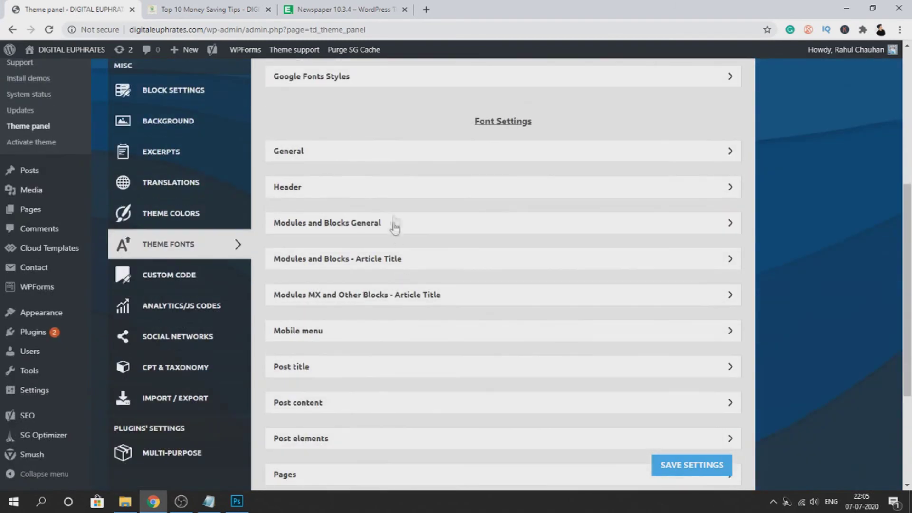
pyautogui.scroll(-3, 396, 195)
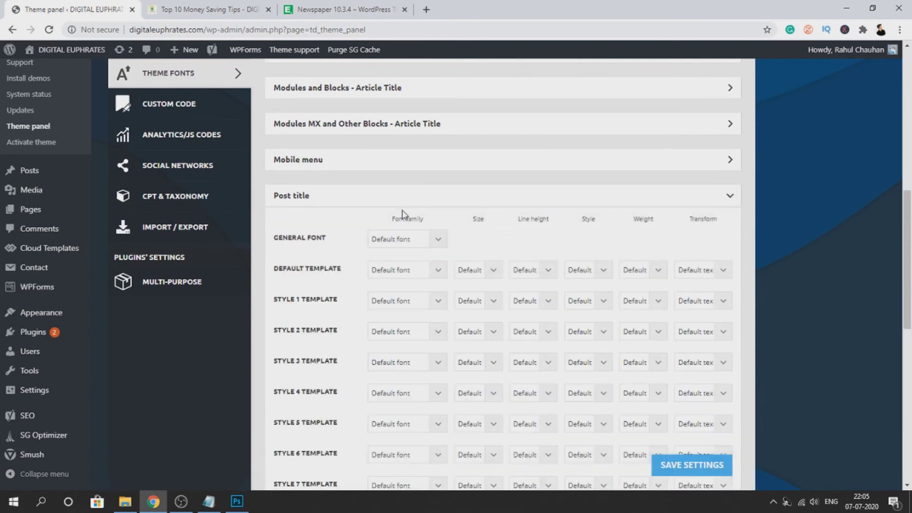
# - Set the general font for post titles to Open Sans and save the theme settings
pyautogui.click(401, 240)
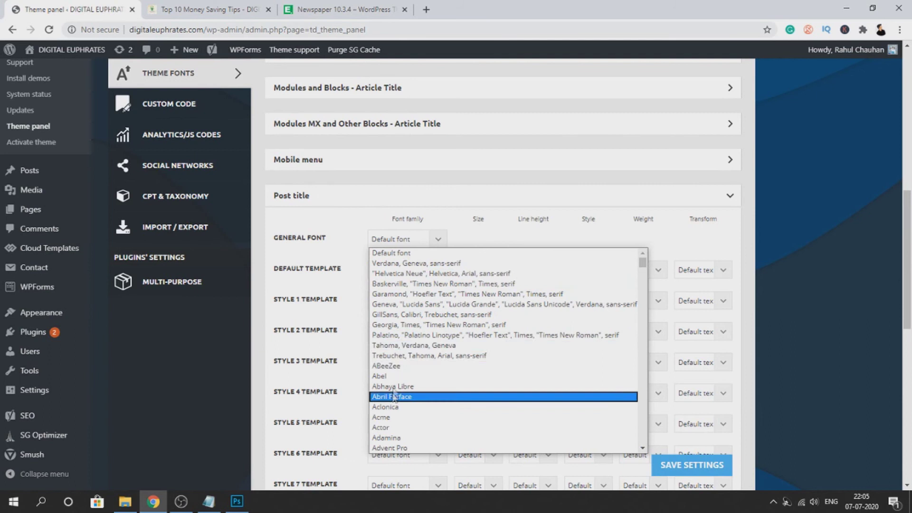
pyautogui.scroll(-4, 394, 376)
pyautogui.scroll(-20, 394, 381)
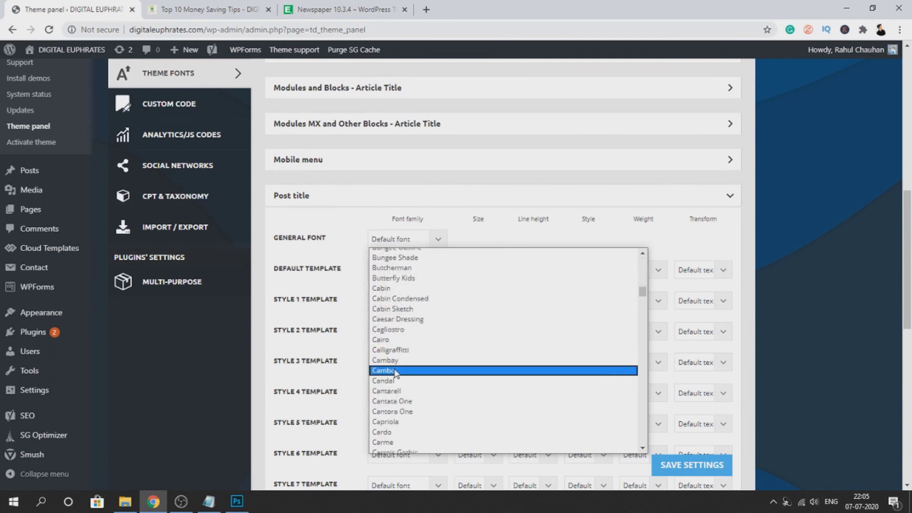
pyautogui.scroll(-7, 404, 347)
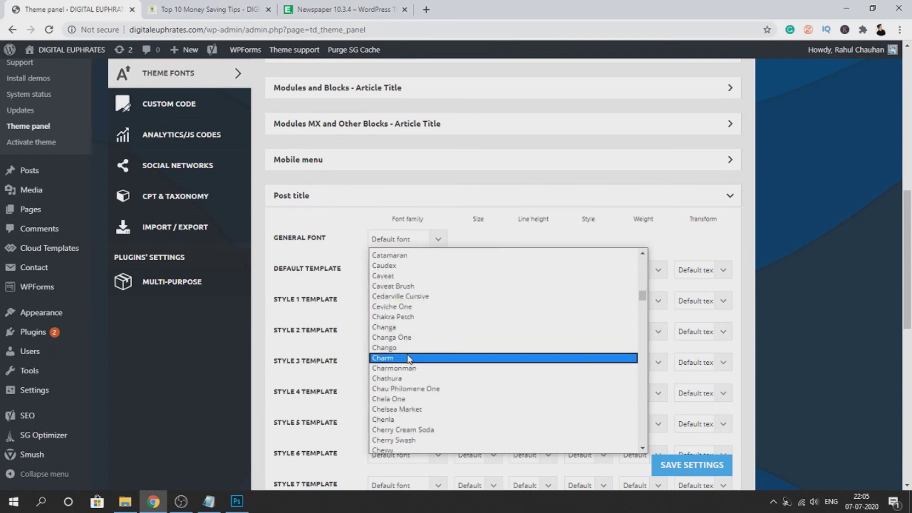
pyautogui.scroll(-20, 409, 361)
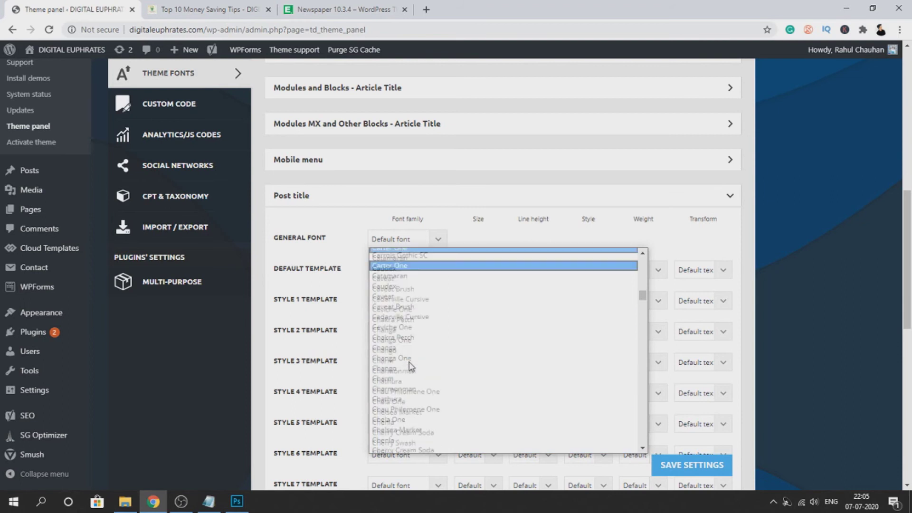
pyautogui.scroll(-7, 407, 365)
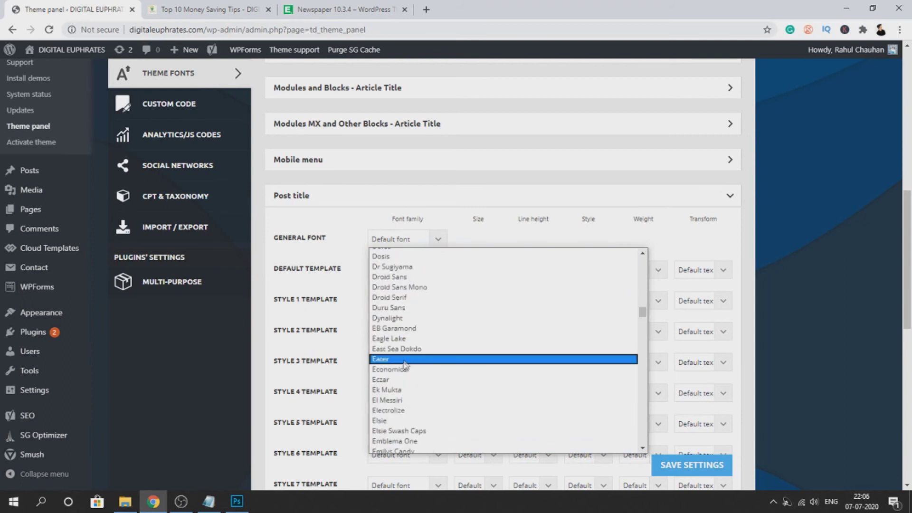
pyautogui.scroll(-7, 404, 366)
pyautogui.scroll(-20, 407, 375)
pyautogui.scroll(-20, 408, 379)
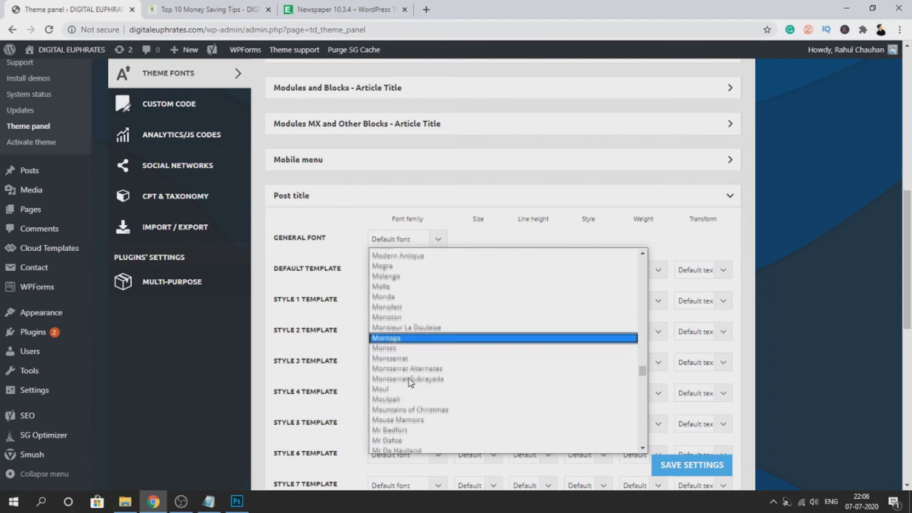
pyautogui.scroll(-4, 413, 375)
pyautogui.scroll(-4, 415, 372)
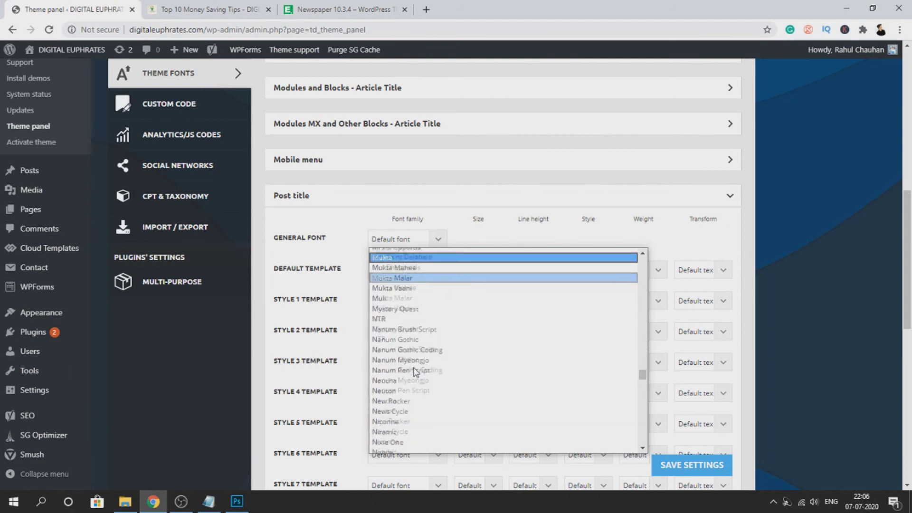
pyautogui.scroll(-10, 412, 374)
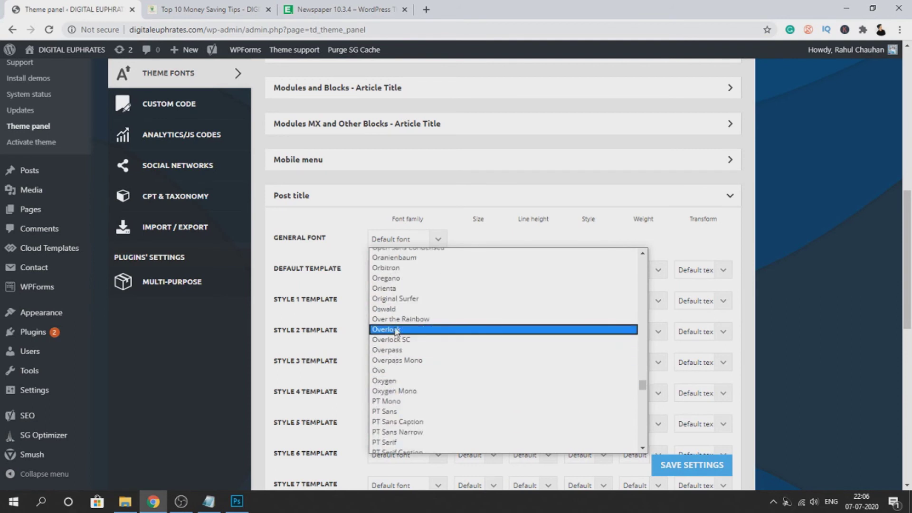
pyautogui.scroll(2, 399, 335)
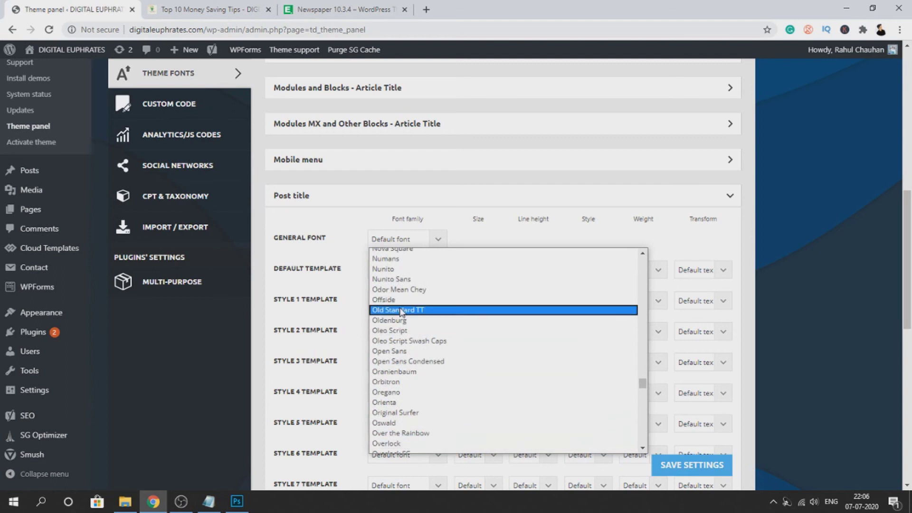
pyautogui.click(404, 352)
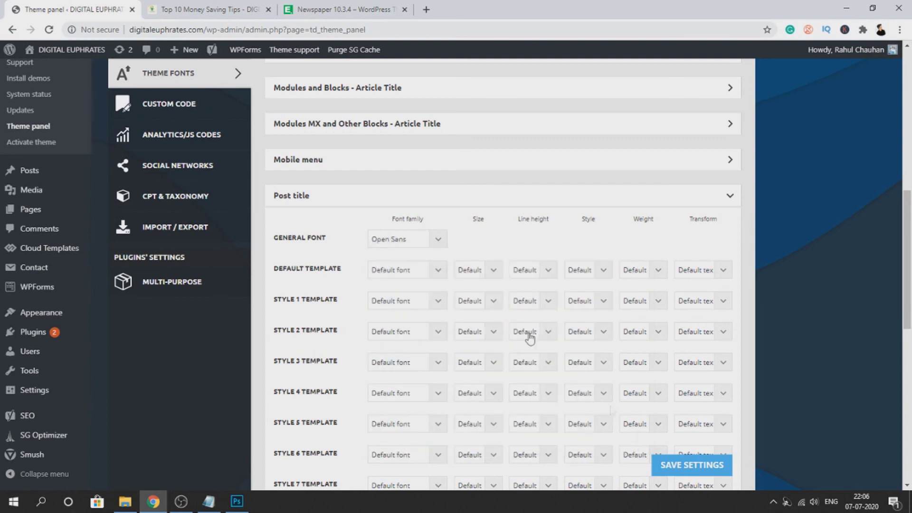
pyautogui.click(715, 467)
# - Reload the live Top 10 Money Saving Tips post and examine the fonts of its headings and body text
pyautogui.click(237, 10)
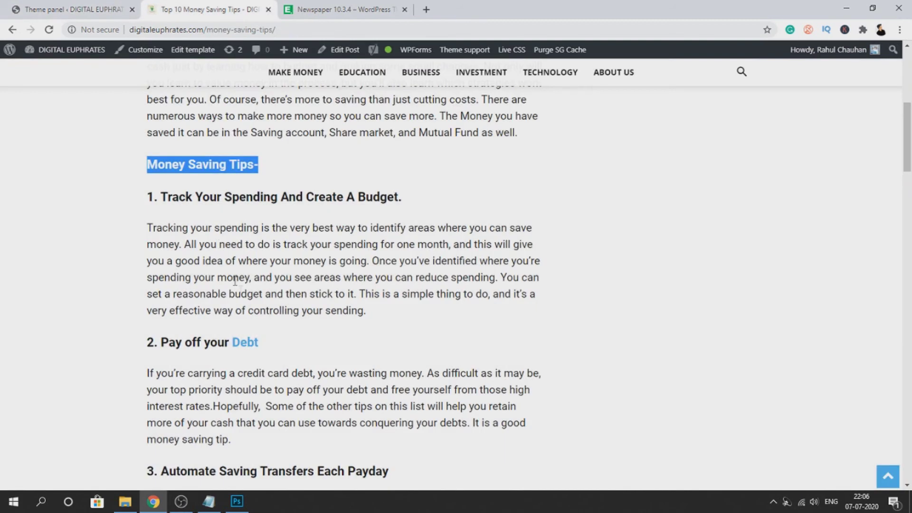
pyautogui.scroll(5, 229, 267)
pyautogui.moveTo(153, 197); pyautogui.dragTo(459, 398)
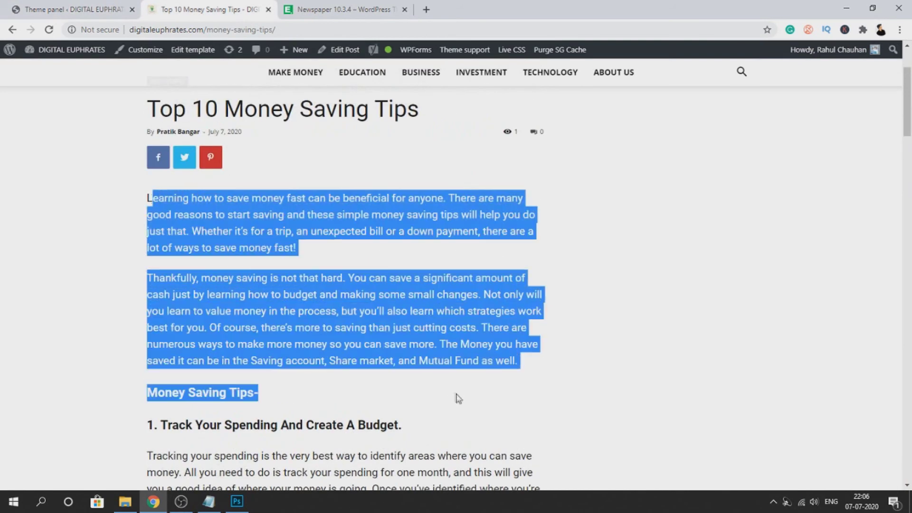
pyautogui.scroll(-12, 456, 394)
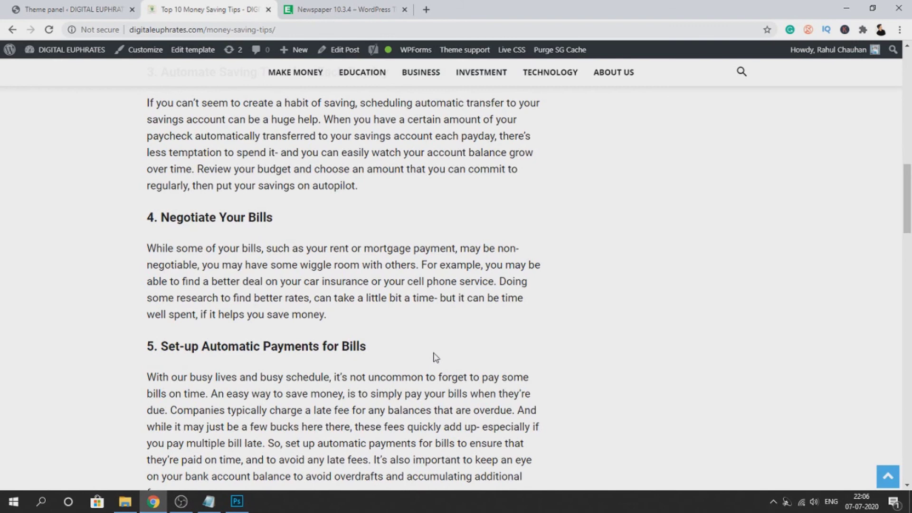
pyautogui.scroll(12, 438, 358)
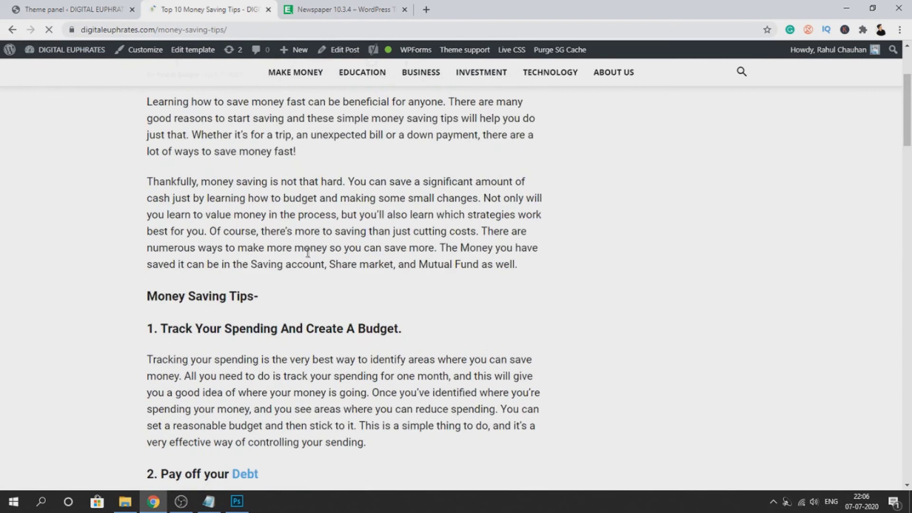
pyautogui.moveTo(149, 254); pyautogui.dragTo(346, 392)
pyautogui.scroll(-4, 342, 393)
pyautogui.click(336, 298)
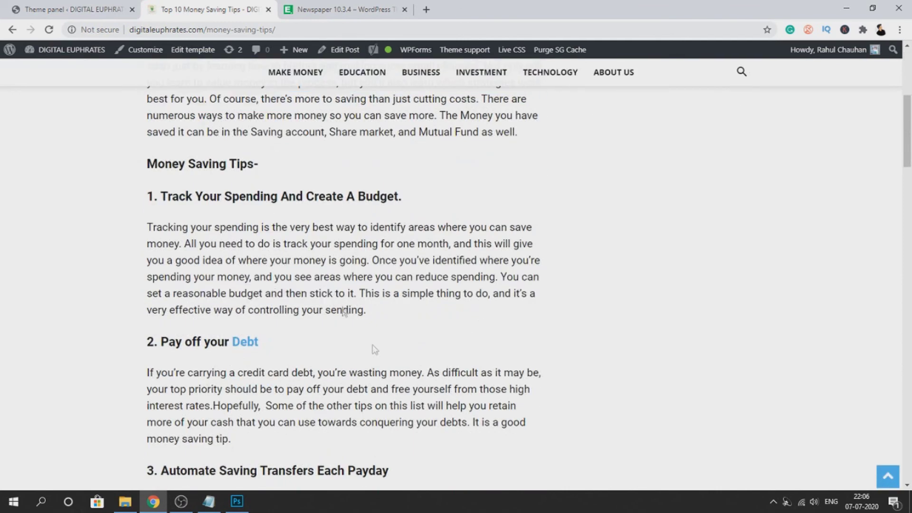
pyautogui.moveTo(151, 194); pyautogui.dragTo(348, 215)
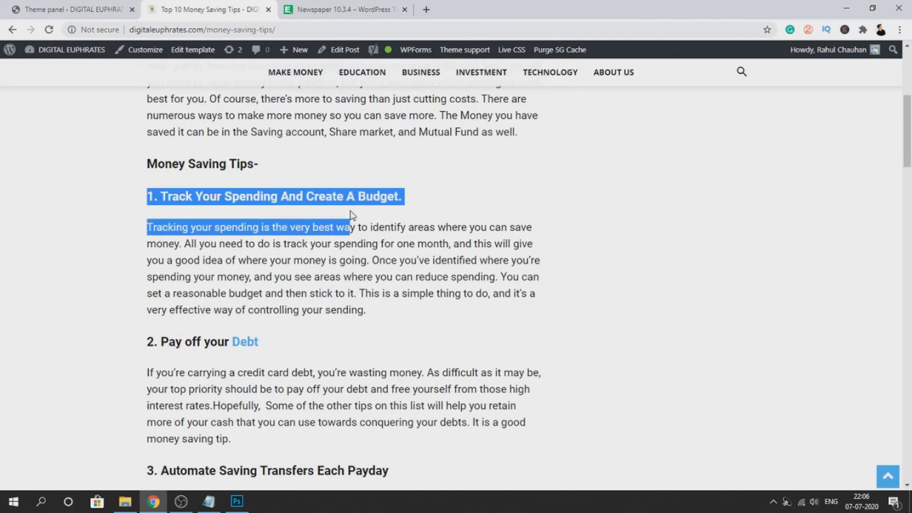
pyautogui.scroll(-6, 352, 215)
pyautogui.scroll(-5, 350, 211)
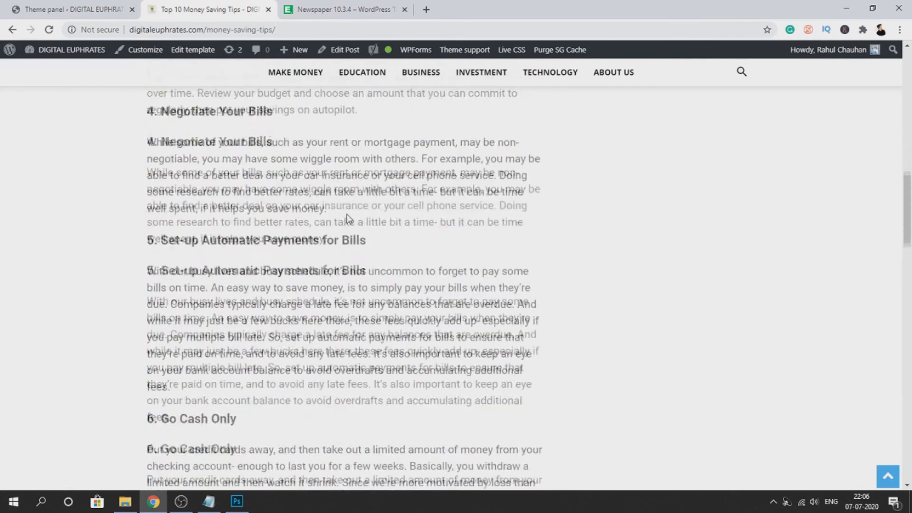
pyautogui.scroll(-9, 345, 218)
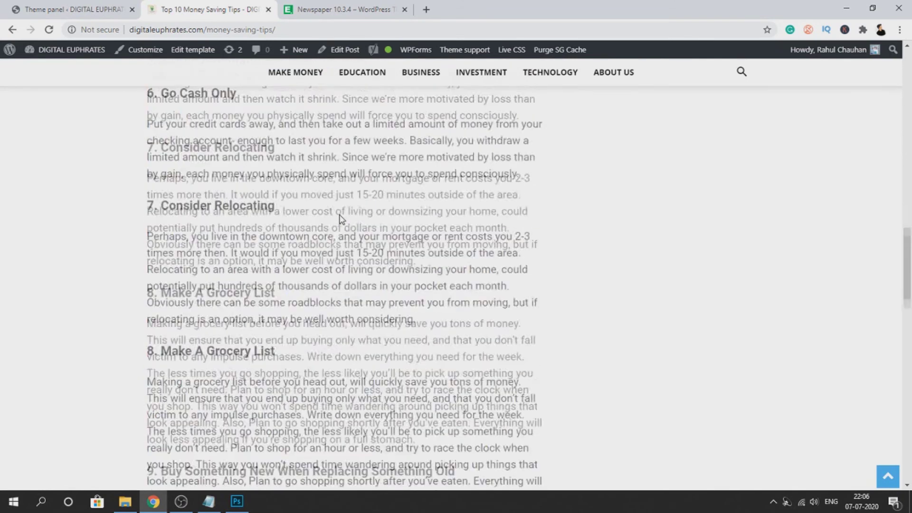
# - Return to the theme panel and look over the custom code and the analytics/JS codes settings
pyautogui.click(72, 9)
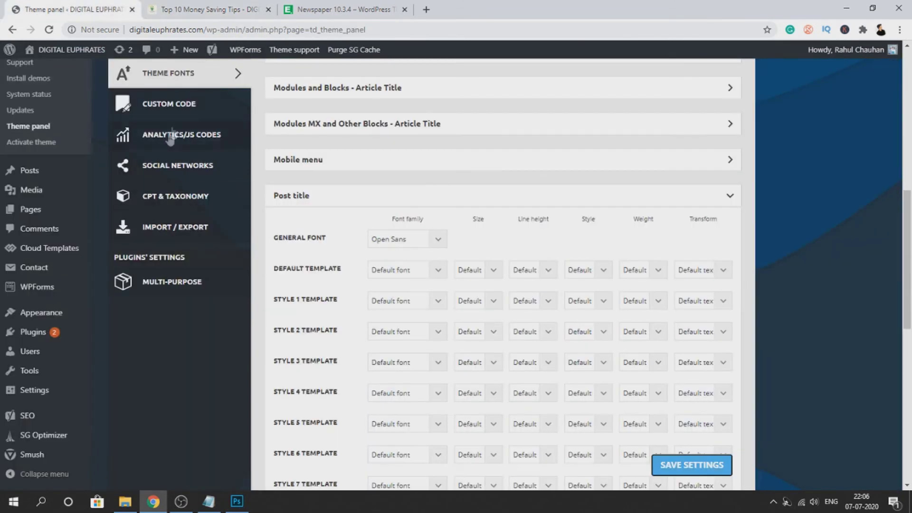
pyautogui.click(176, 113)
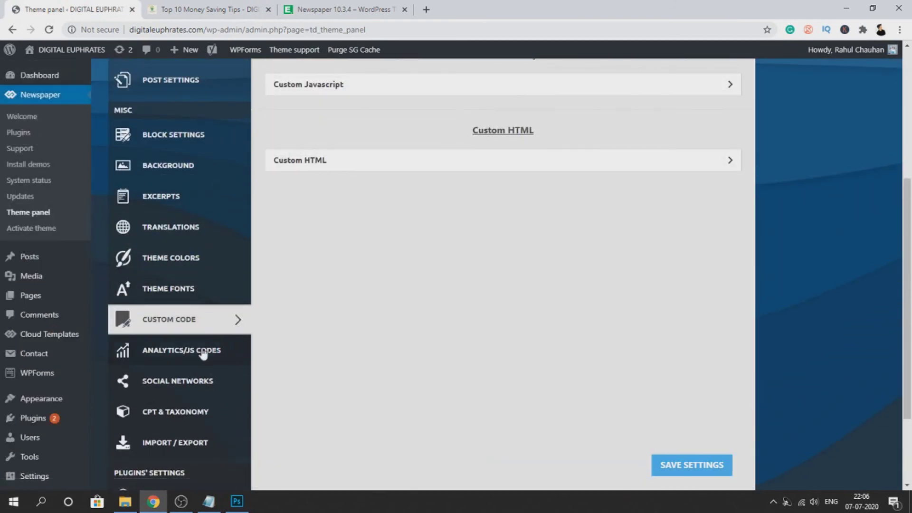
pyautogui.click(202, 351)
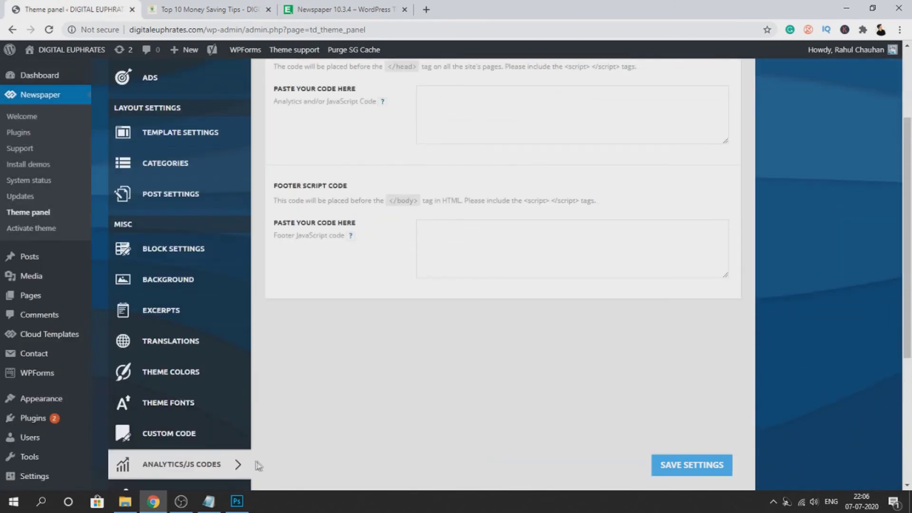
# - Open the social networks settings and look over the Instagram, YouTube API and Social Networks link options
pyautogui.scroll(5, 460, 251)
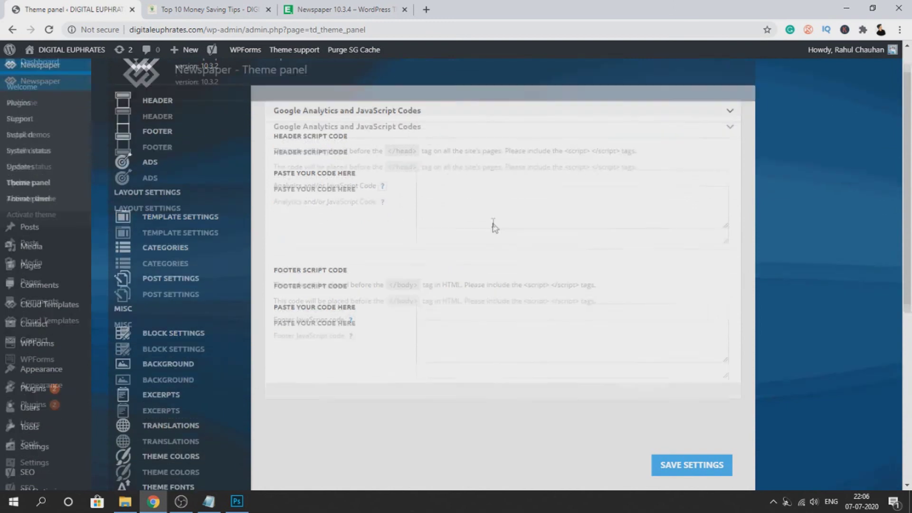
pyautogui.scroll(-2, 493, 190)
pyautogui.scroll(-4, 417, 272)
pyautogui.click(200, 323)
pyautogui.scroll(5, 452, 333)
pyautogui.scroll(2, 324, 176)
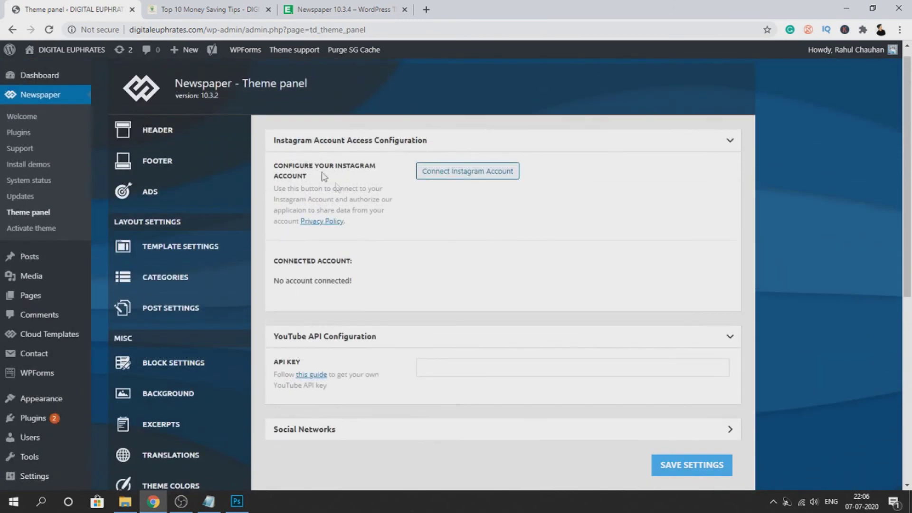
pyautogui.click(331, 429)
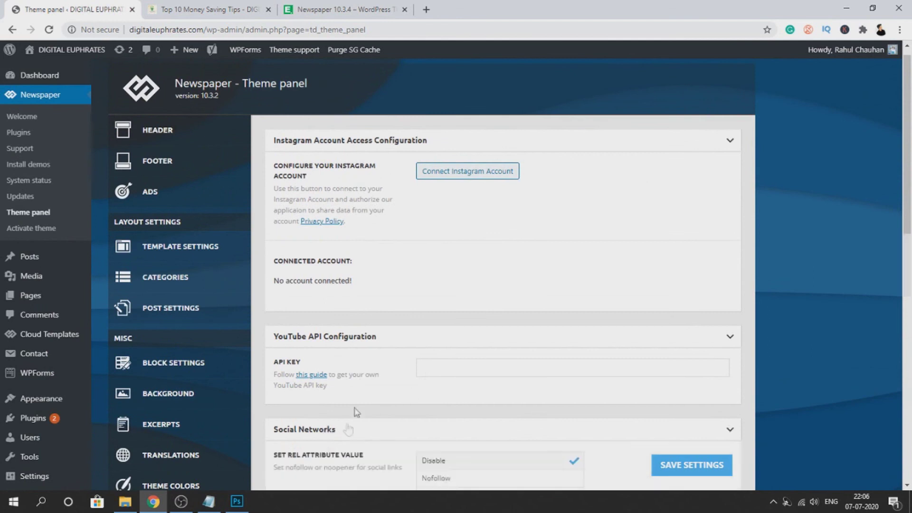
pyautogui.scroll(-10, 438, 264)
pyautogui.scroll(10, 308, 261)
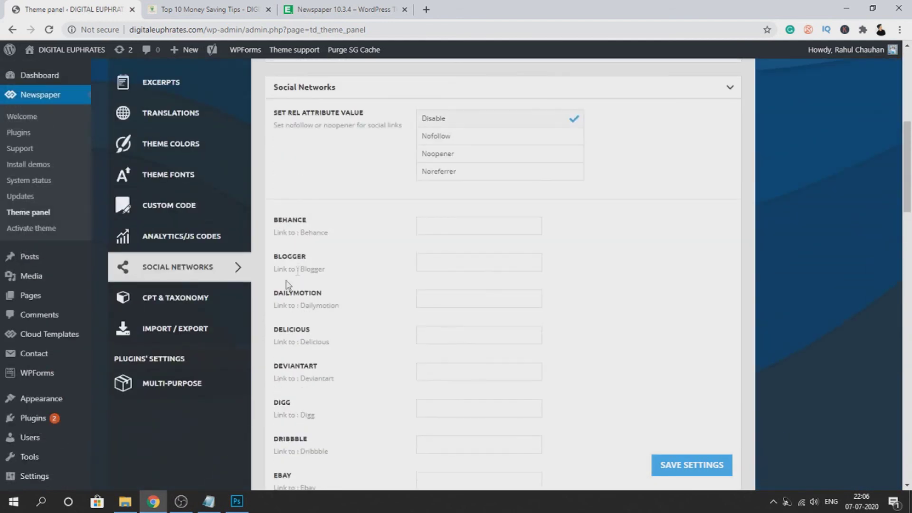
# - Try to open the CPT & Taxonomy settings, decline leaving the theme panel, and look at the Multi-Purpose plugin settings
pyautogui.click(221, 298)
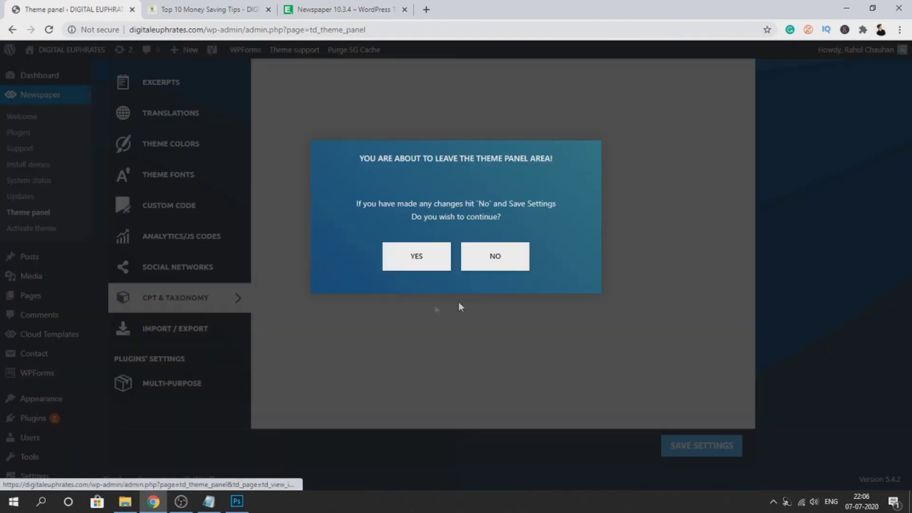
pyautogui.click(482, 262)
pyautogui.click(157, 376)
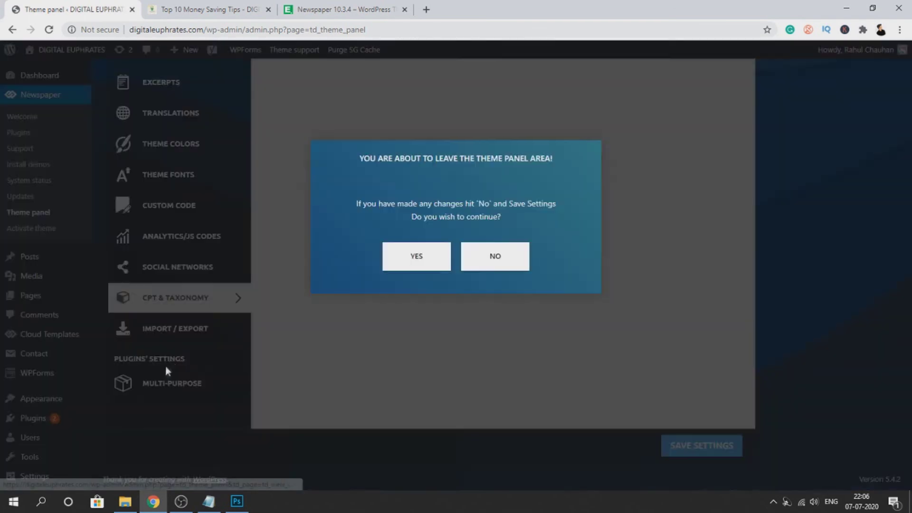
pyautogui.click(495, 264)
pyautogui.click(211, 367)
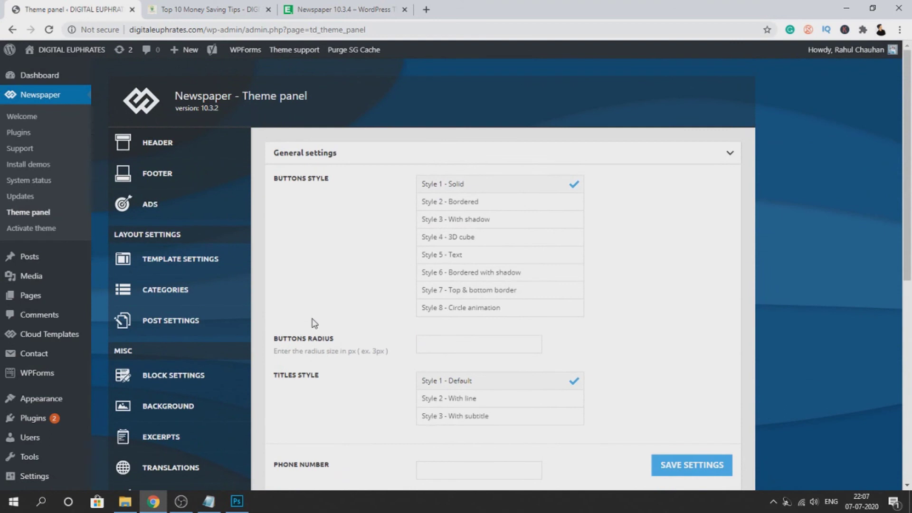
# - Load the digitaleuphrates.com home page in place of the money saving post and open it in the Customizer
pyautogui.click(228, 5)
pyautogui.scroll(5, 280, 76)
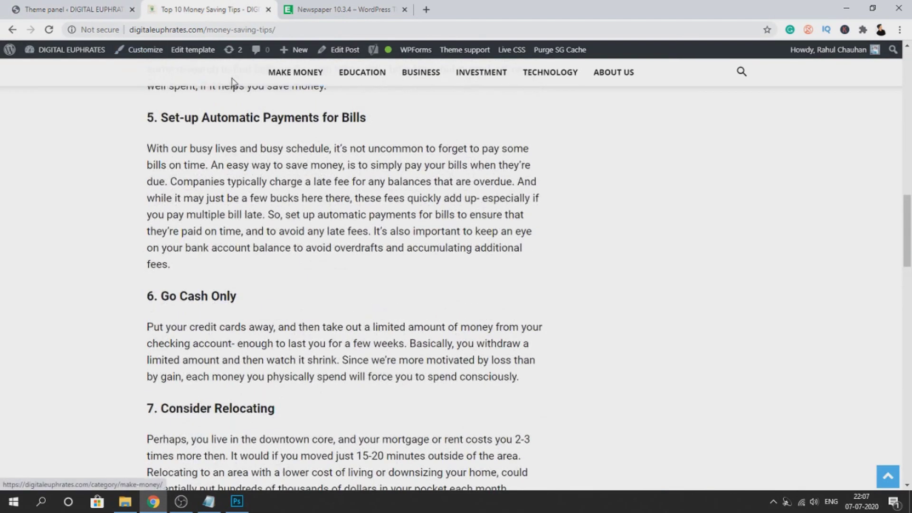
pyautogui.scroll(6, 223, 76)
pyautogui.moveTo(205, 29); pyautogui.dragTo(276, 30)
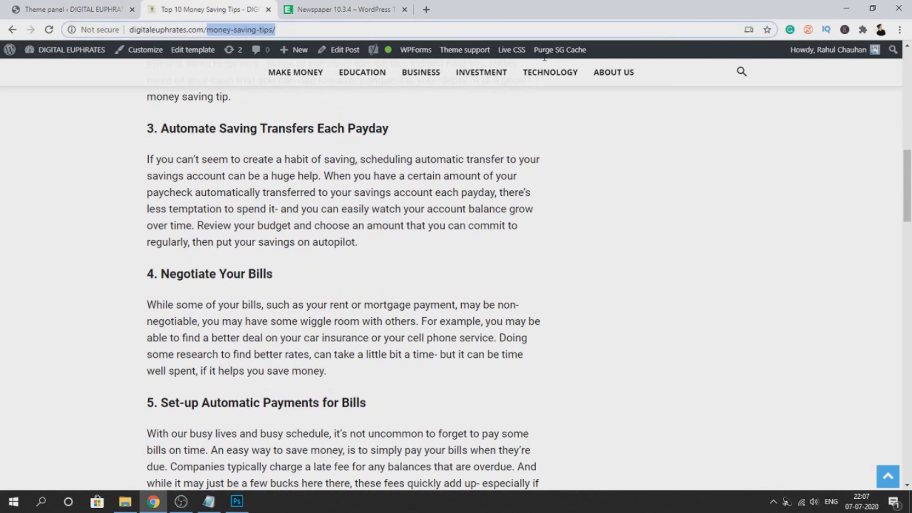
pyautogui.press('BackSpace')
pyautogui.press('Return')
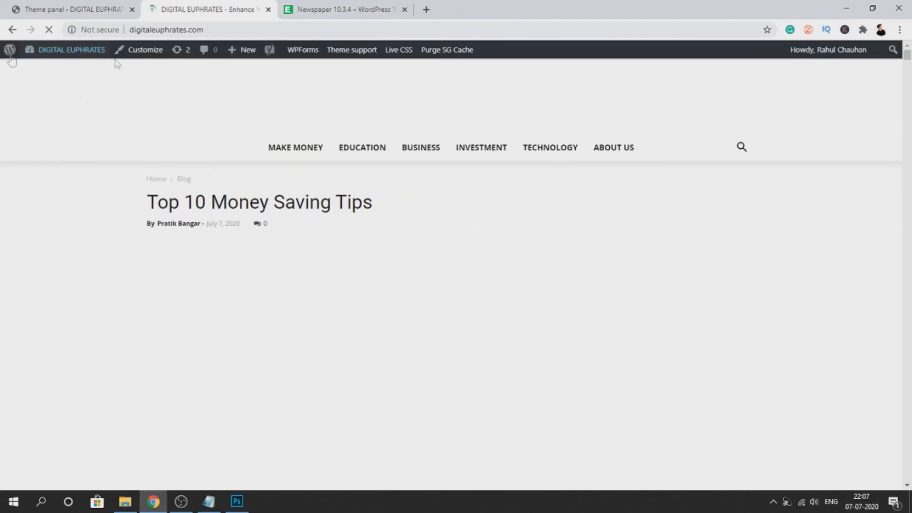
pyautogui.moveTo(81, 58)
pyautogui.click(136, 52)
pyautogui.scroll(-15, 304, 294)
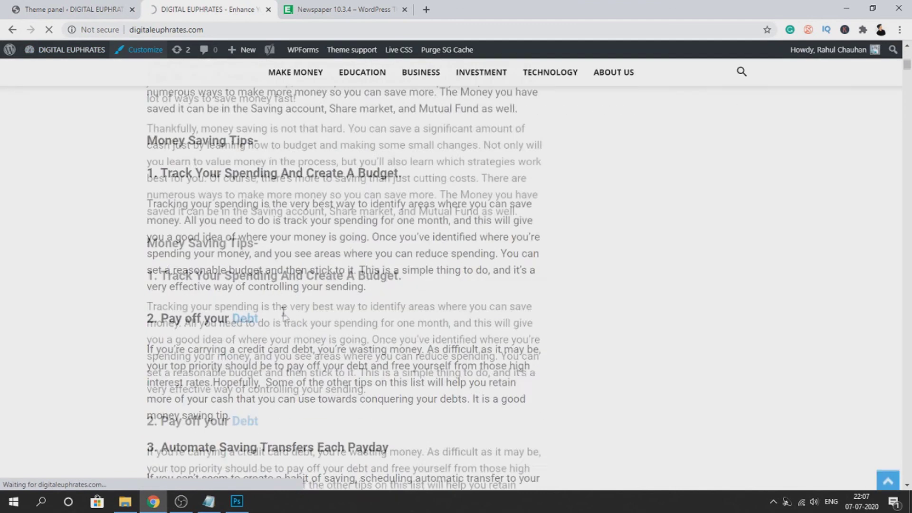
# - Go to the Newspaper theme's Install demos page, browse the PRO demos and open the preview of Tech News PRO
pyautogui.click(114, 9)
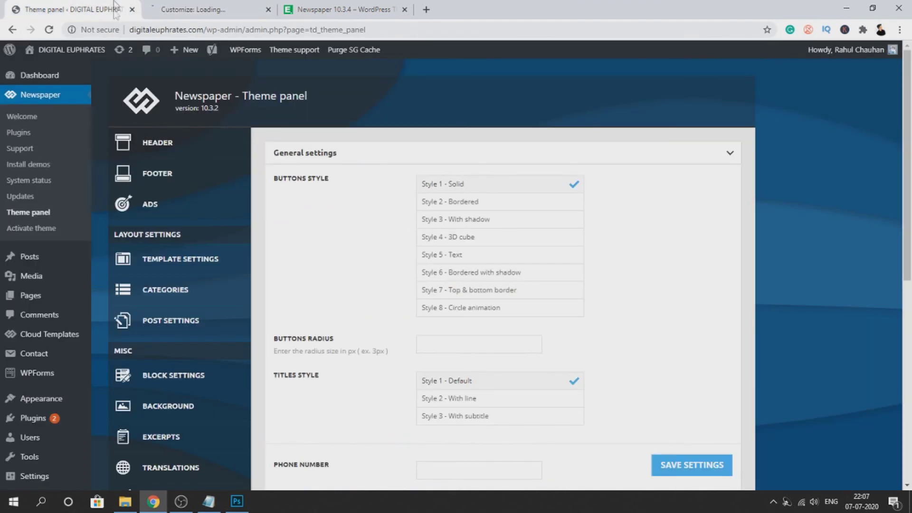
pyautogui.click(38, 167)
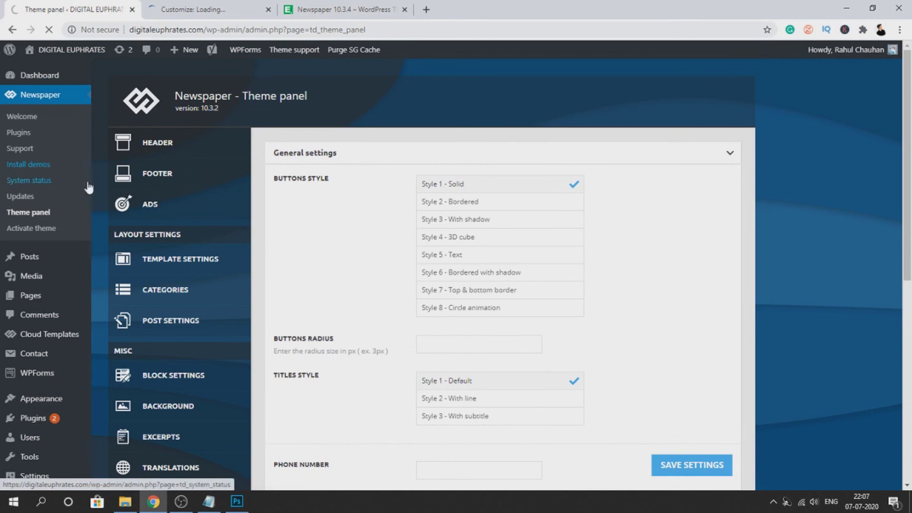
pyautogui.click(275, 6)
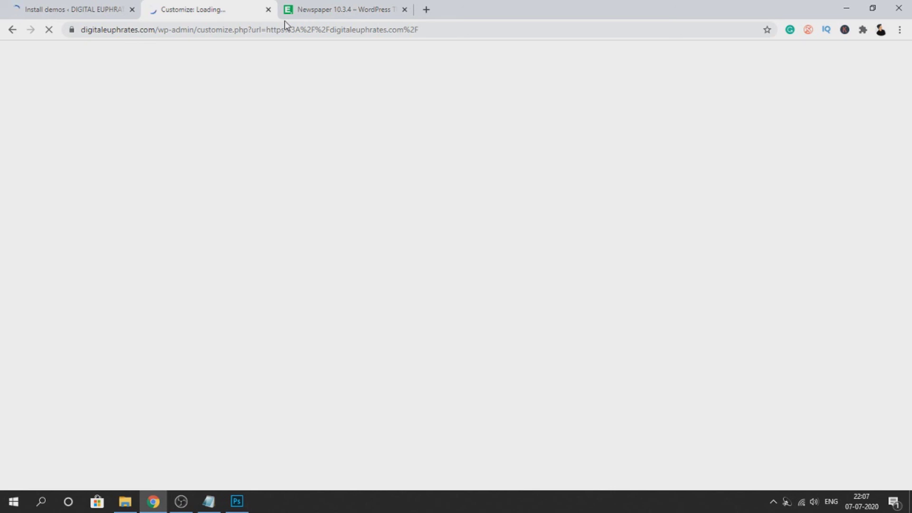
pyautogui.click(7, 6)
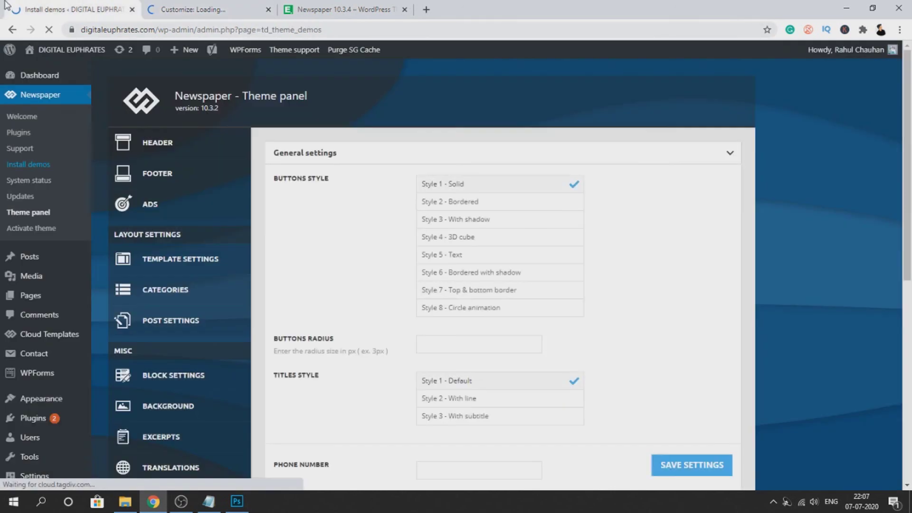
pyautogui.scroll(-5, 305, 204)
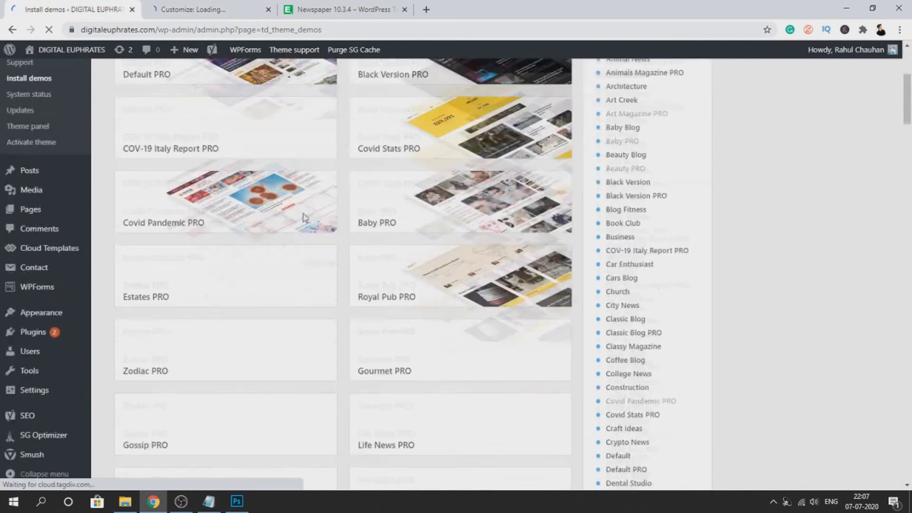
pyautogui.scroll(-5, 295, 205)
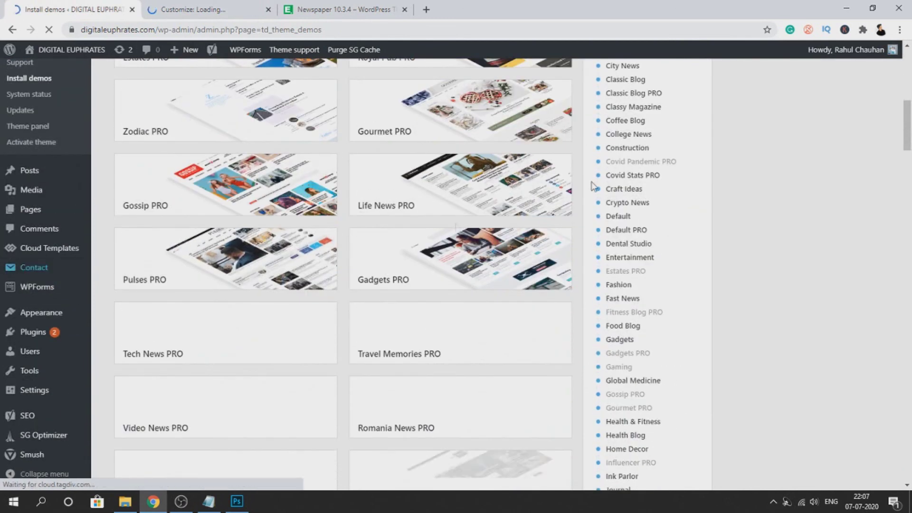
pyautogui.scroll(-5, 300, 142)
pyautogui.scroll(1, 300, 142)
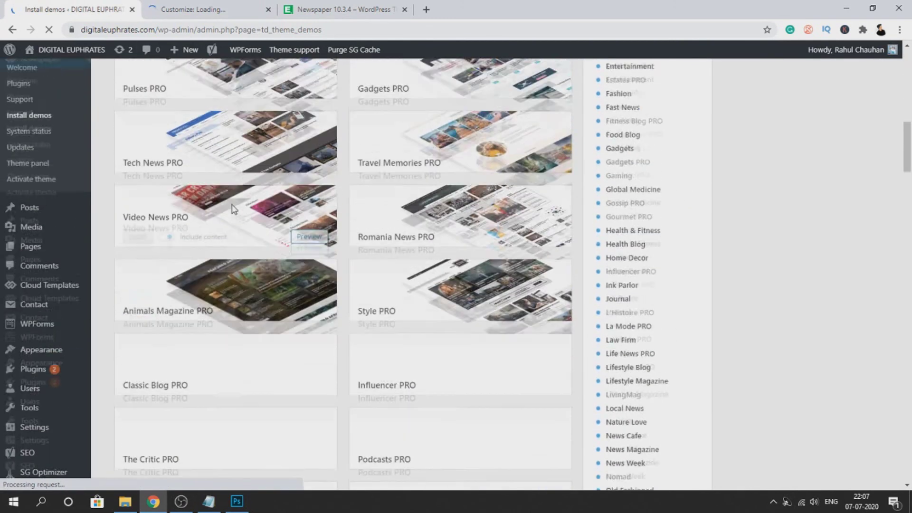
pyautogui.click(305, 177)
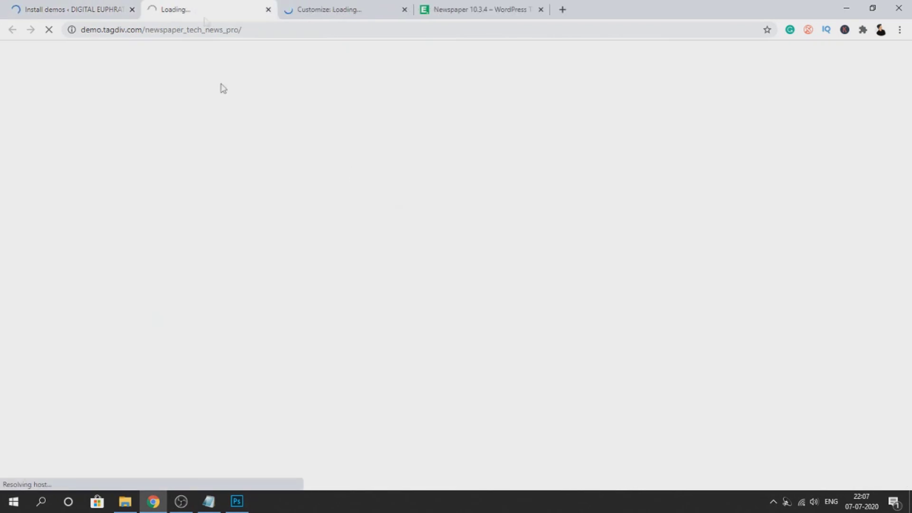
# - In the Customizer's homepage settings, switch the homepage display to a static page and back to latest posts
pyautogui.click(314, 4)
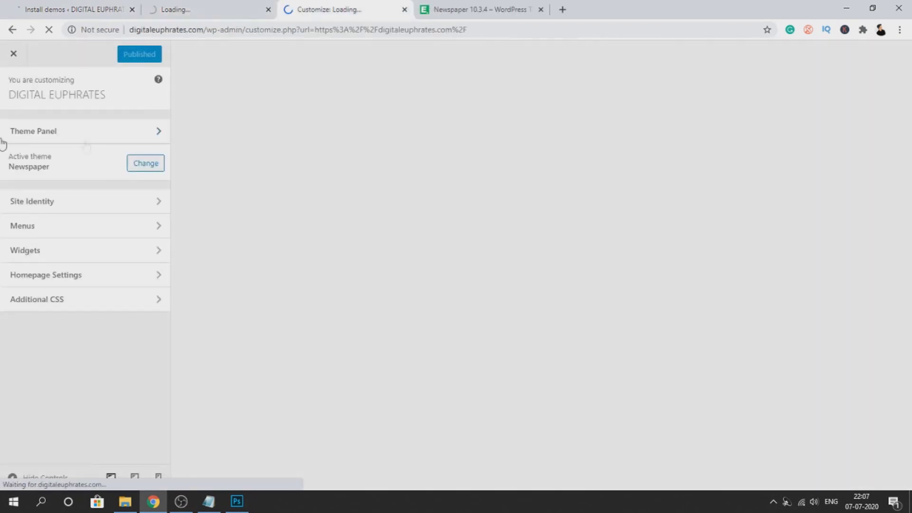
pyautogui.click(60, 277)
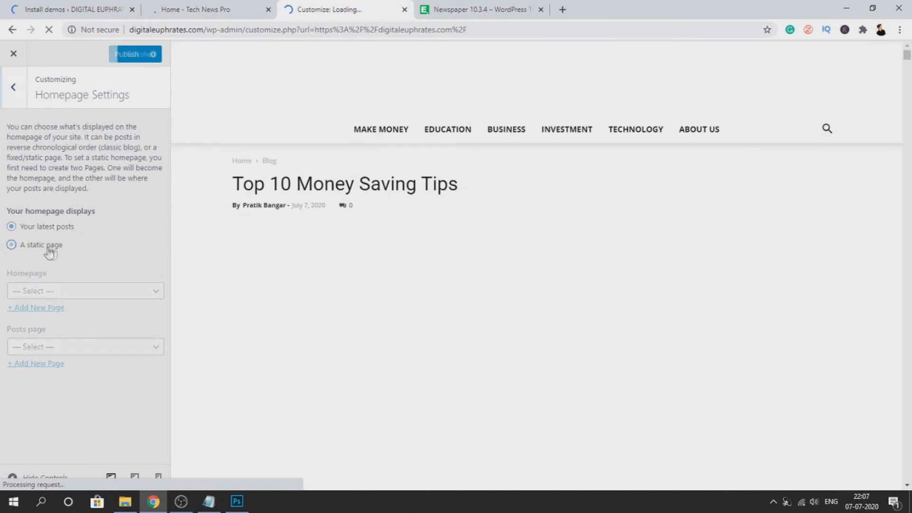
pyautogui.click(47, 245)
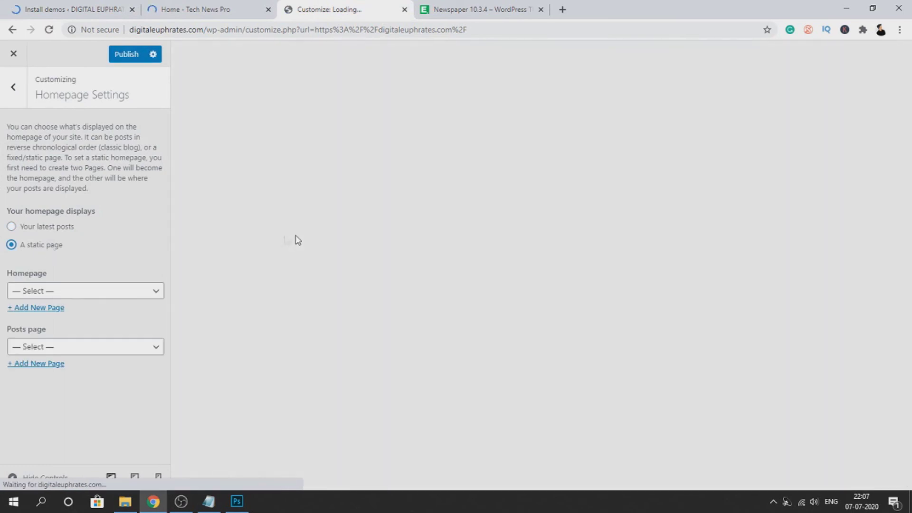
pyautogui.click(52, 233)
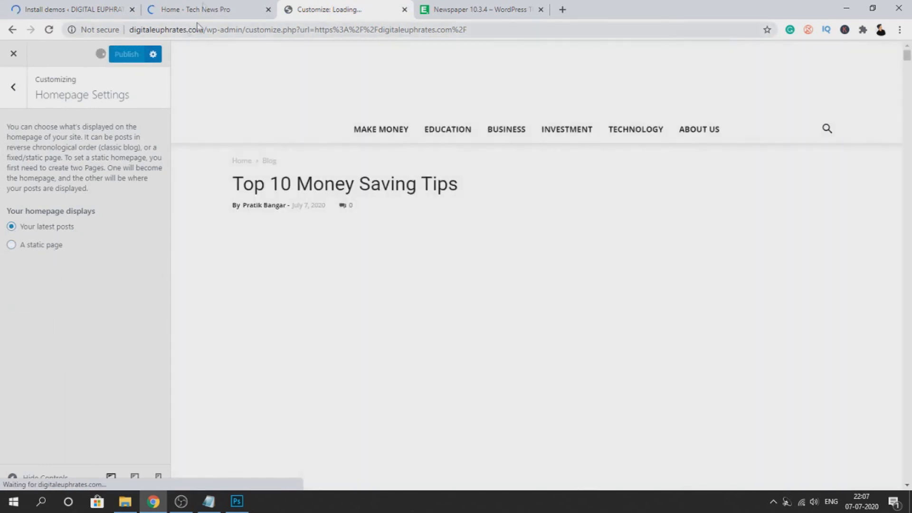
# - Examine the layout of the Tech News PRO demo's home page
pyautogui.click(200, 10)
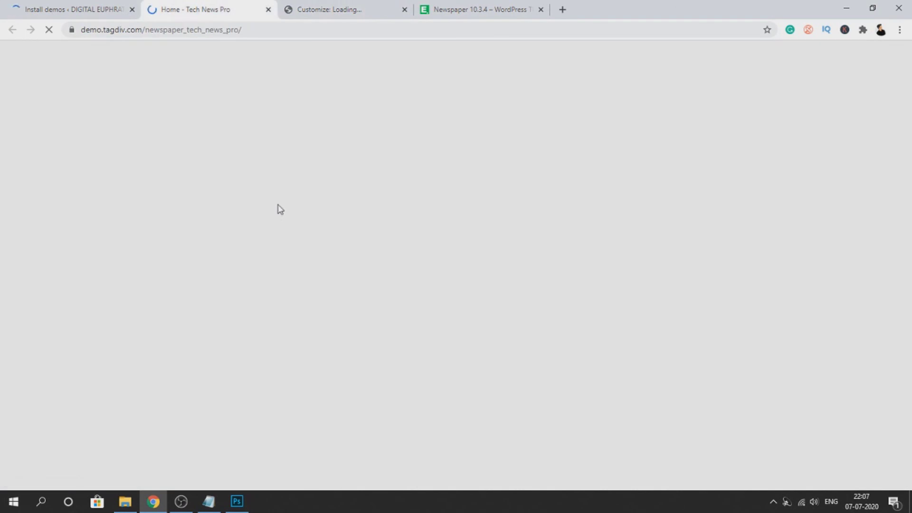
pyautogui.scroll(-8, 302, 216)
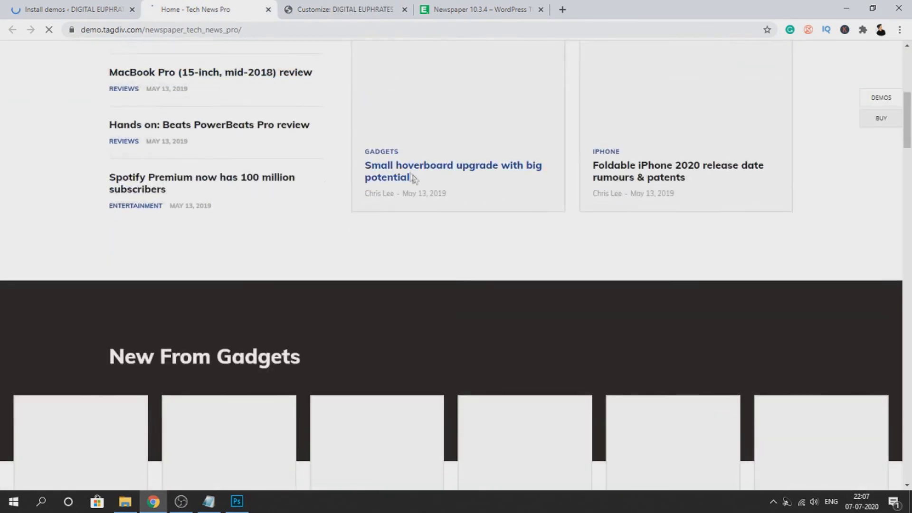
pyautogui.scroll(-15, 414, 179)
pyautogui.scroll(-10, 337, 278)
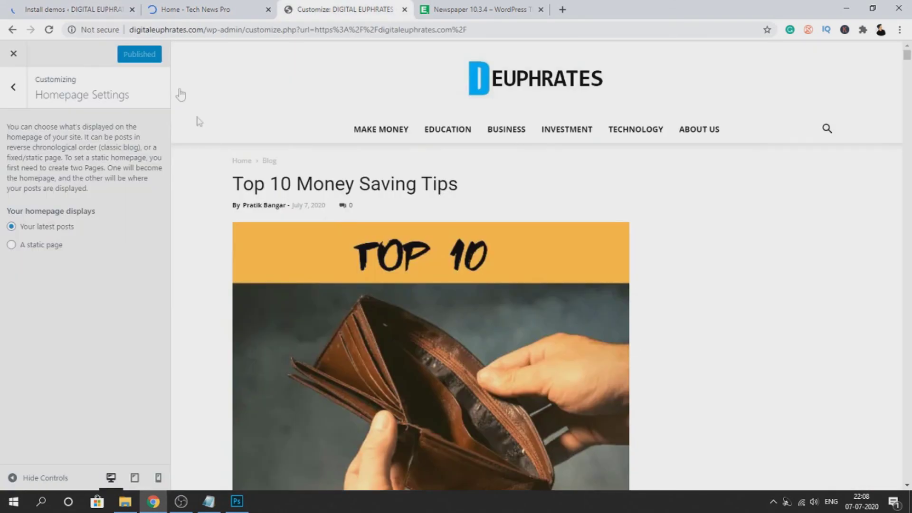
# - Leave the Customizer by loading the digitaleuphrates.com home page in its place
pyautogui.moveTo(203, 30); pyautogui.dragTo(718, 10)
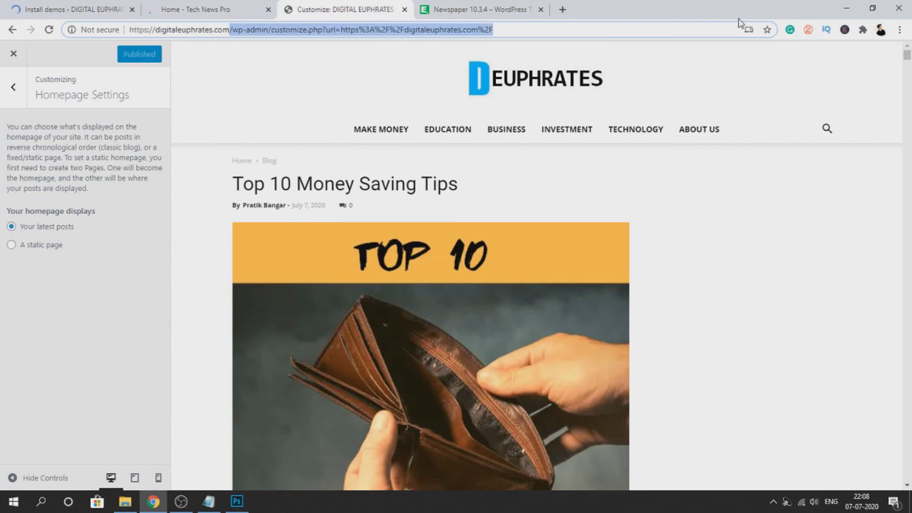
pyautogui.press('BackSpace')
pyautogui.press('Return')
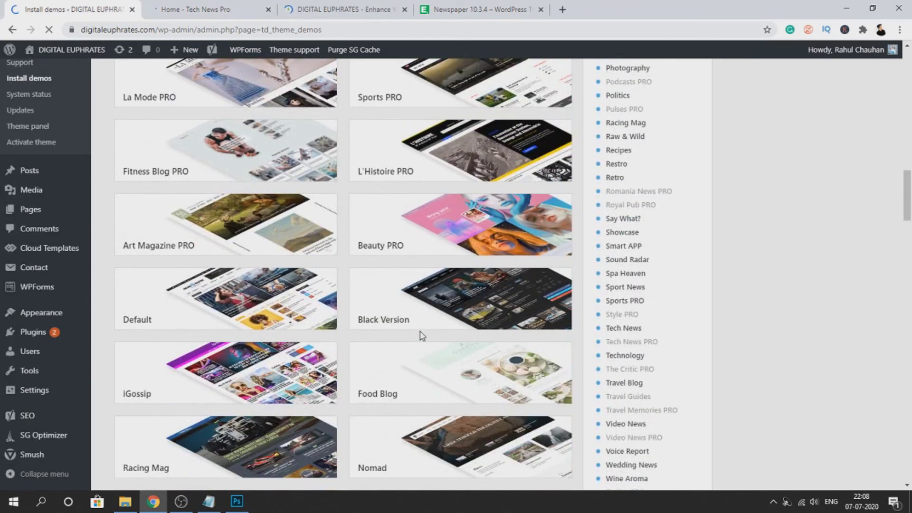
# - Browse the rest of the available demos on the Install demos page and return to the live site's home page
pyautogui.scroll(-6, 415, 321)
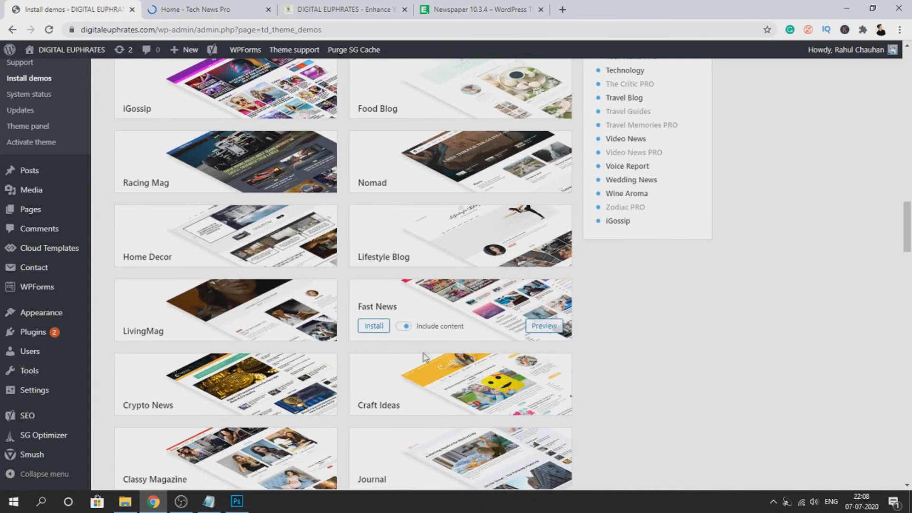
pyautogui.scroll(-1, 420, 363)
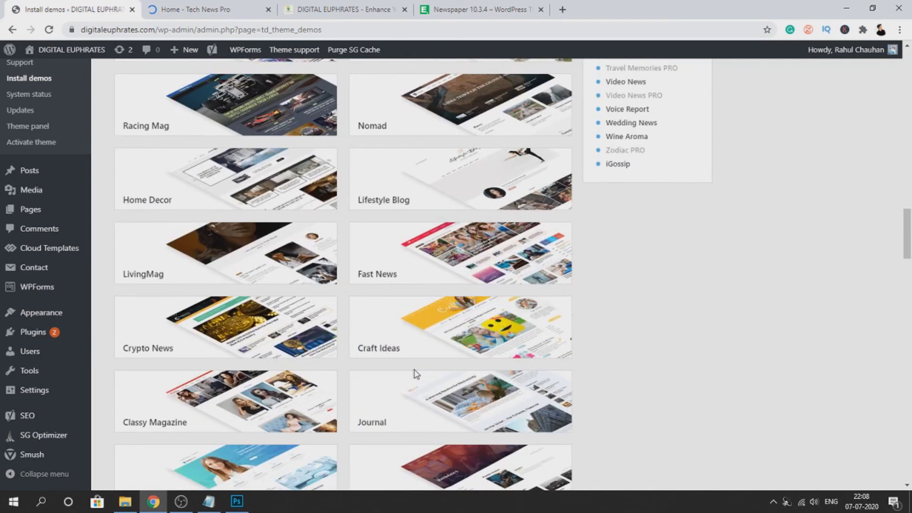
pyautogui.scroll(-4, 416, 376)
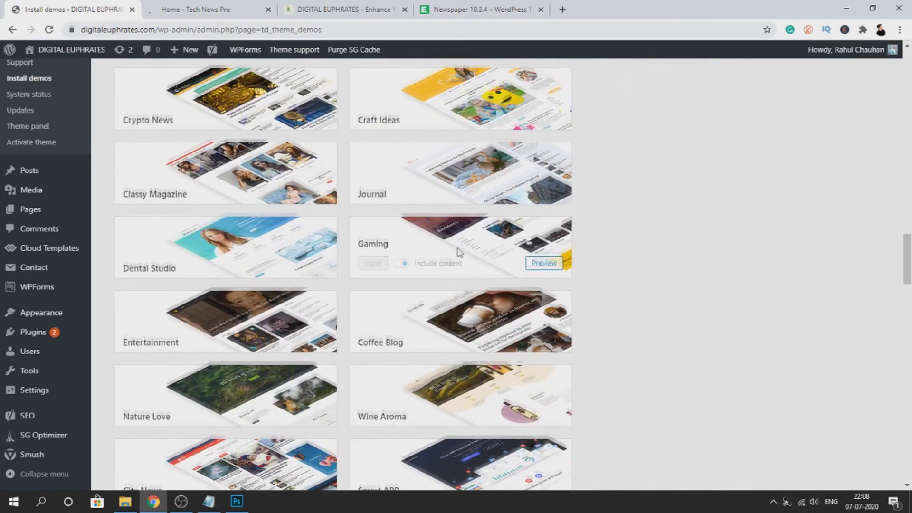
pyautogui.scroll(-2, 465, 245)
pyautogui.scroll(-6, 400, 350)
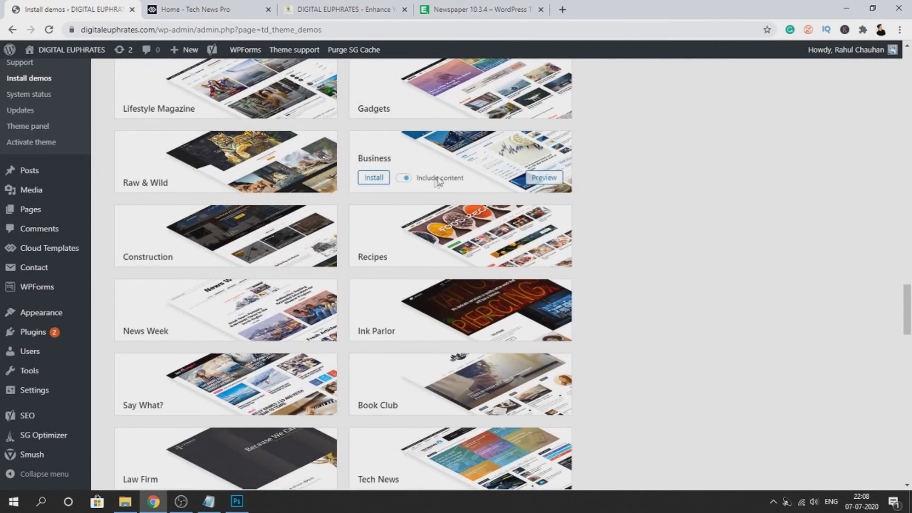
pyautogui.scroll(-3, 438, 180)
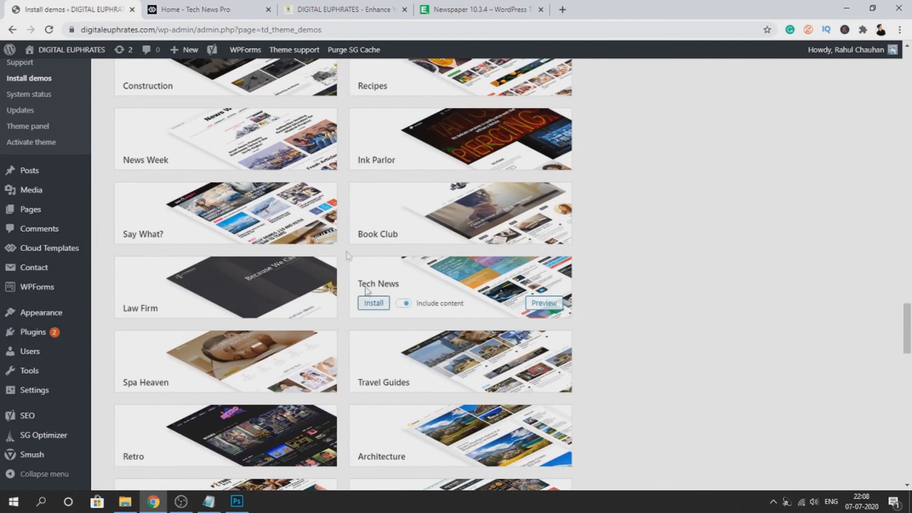
pyautogui.click(247, 7)
pyautogui.click(297, 7)
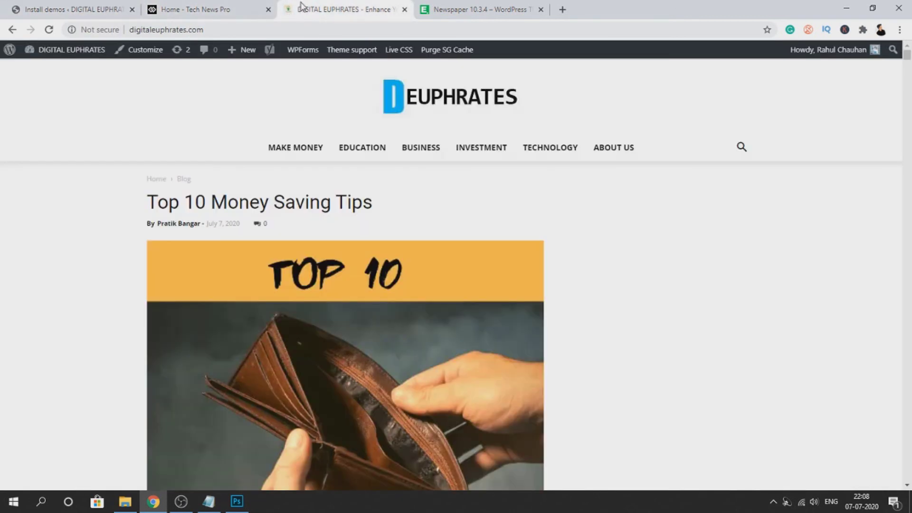